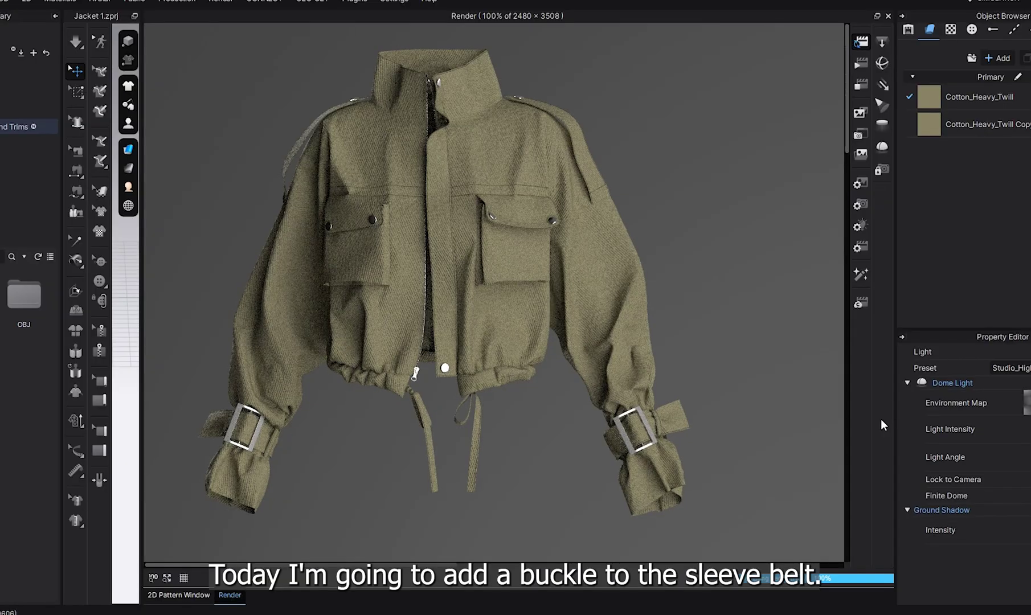
mouse_move(118, 539)
right_mouse_down()
mouse_move(123, 527)
mouse_move(123, 539)
right_mouse_up()
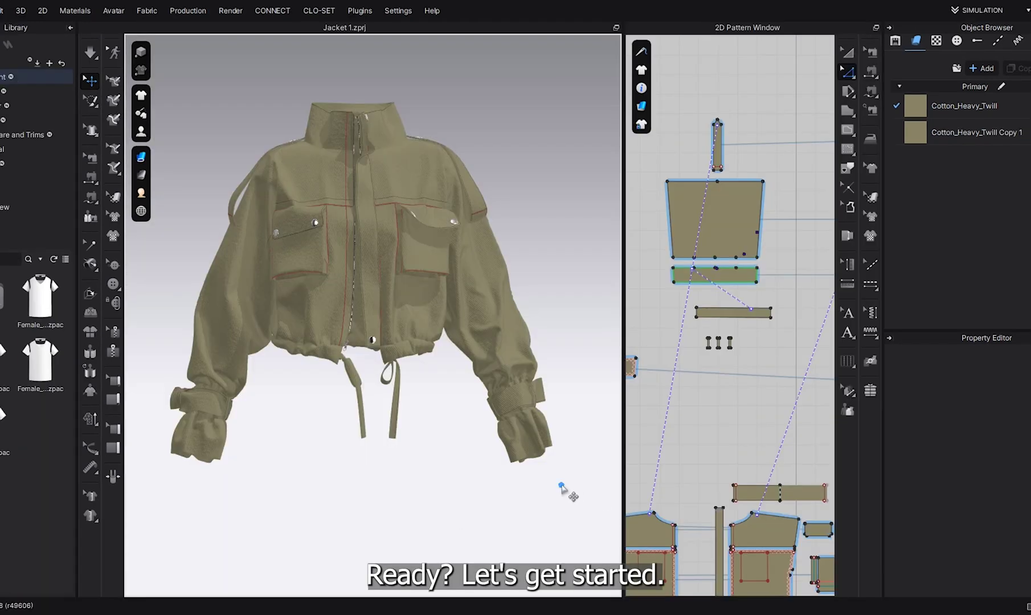
mouse_move(560, 485)
right_mouse_down()
mouse_move(497, 489)
mouse_move(578, 481)
right_mouse_up()
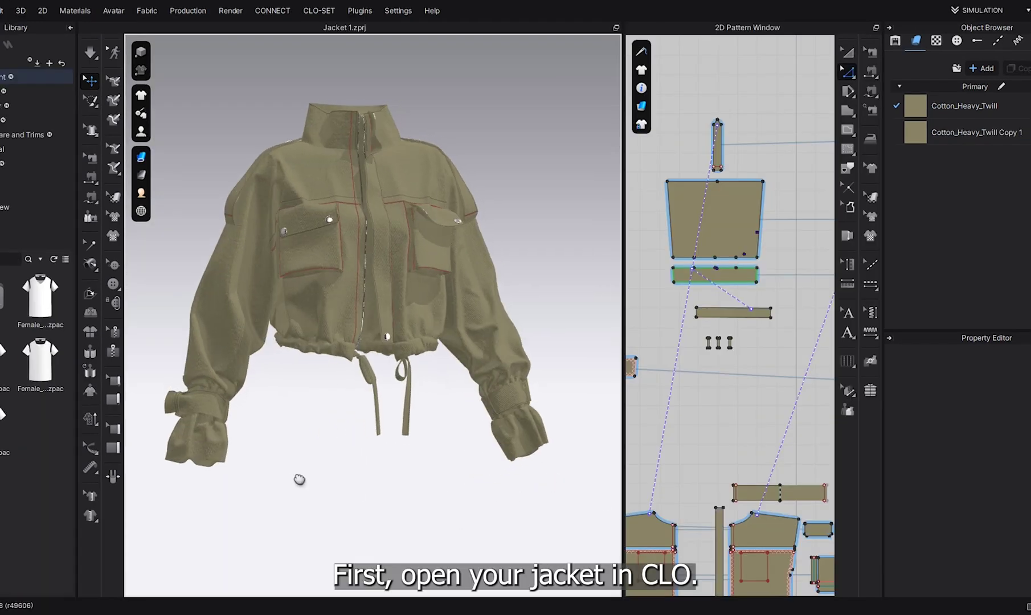
right_click_drag(299, 479, 295, 476)
scroll(195, 418, "up", 3)
middle_click_drag(334, 389, 572, 350)
scroll(386, 447, "up", 3)
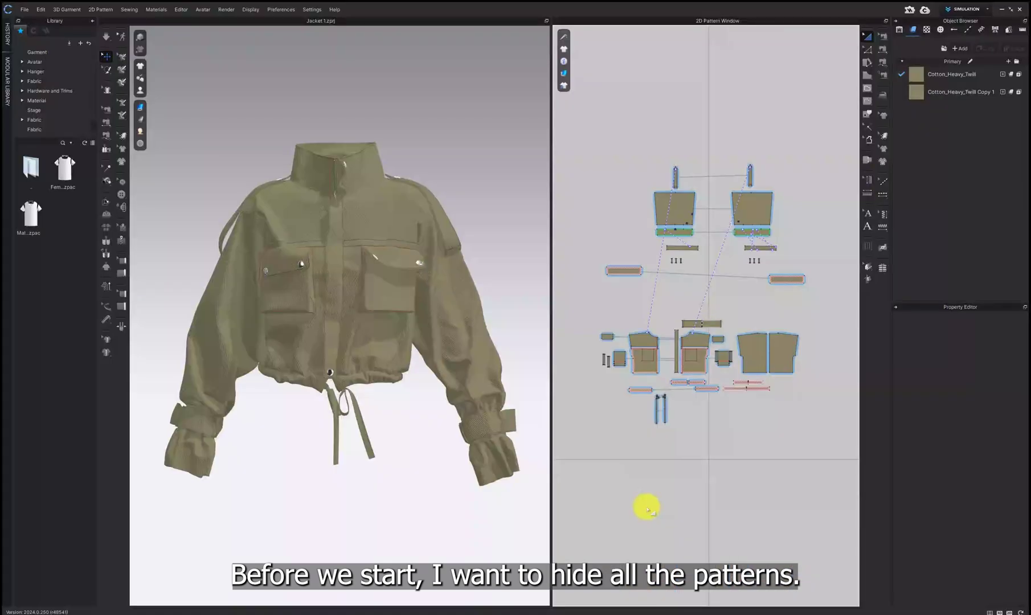
Step: Freeze all body patterns of the jacket and hide the 3D patterns other than the sleeve cuff and belt
left_click_drag(570, 294, 836, 444)
right_click(373, 217)
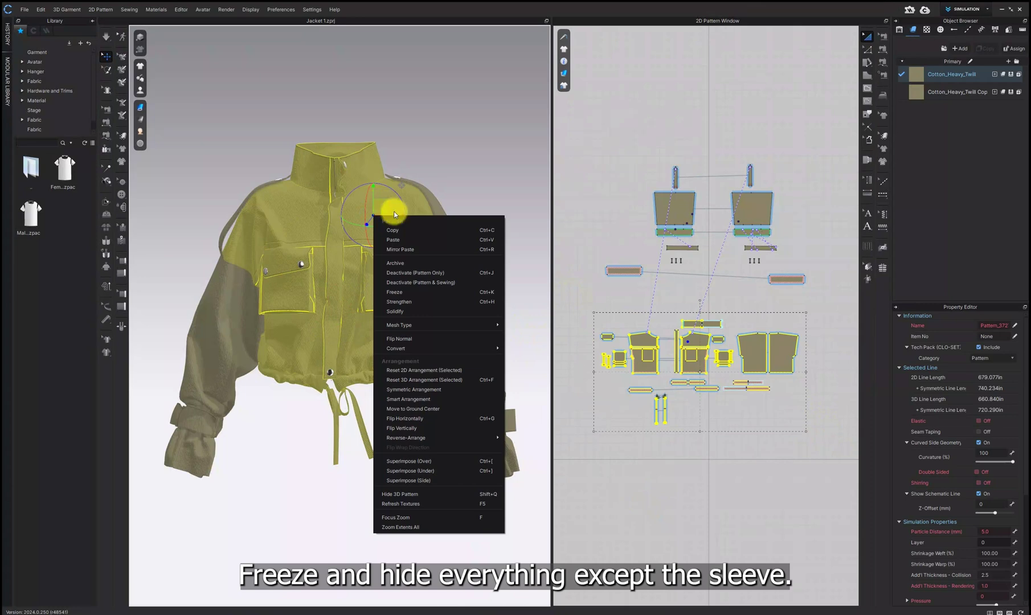
left_click(442, 291)
right_click(359, 217)
left_click(449, 484)
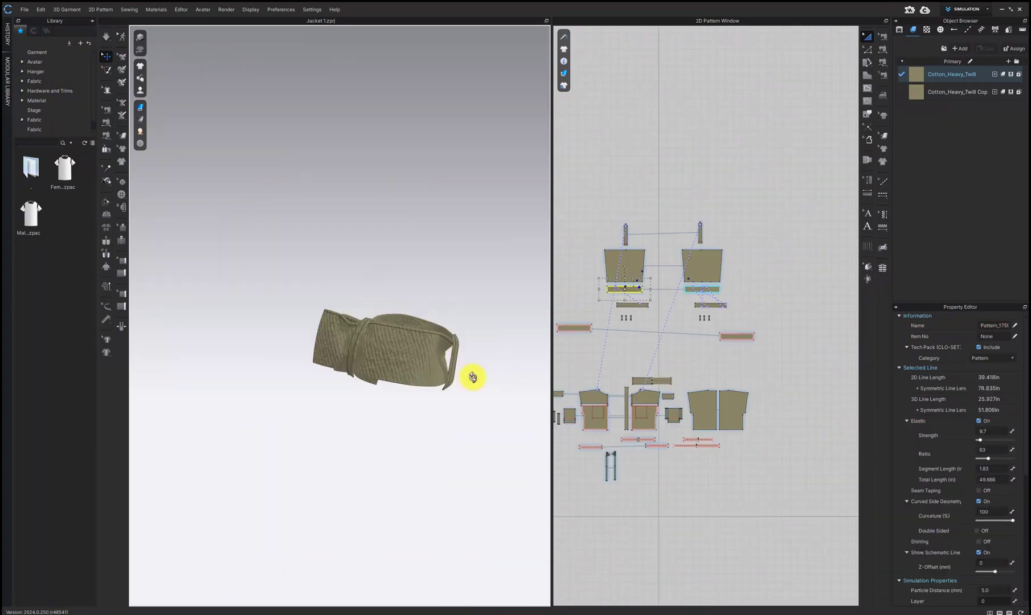
Step: Select the sleeve belt pattern and enlarge the 2D Pattern Window to bring the belt into close view
right_click_drag(472, 375, 440, 374)
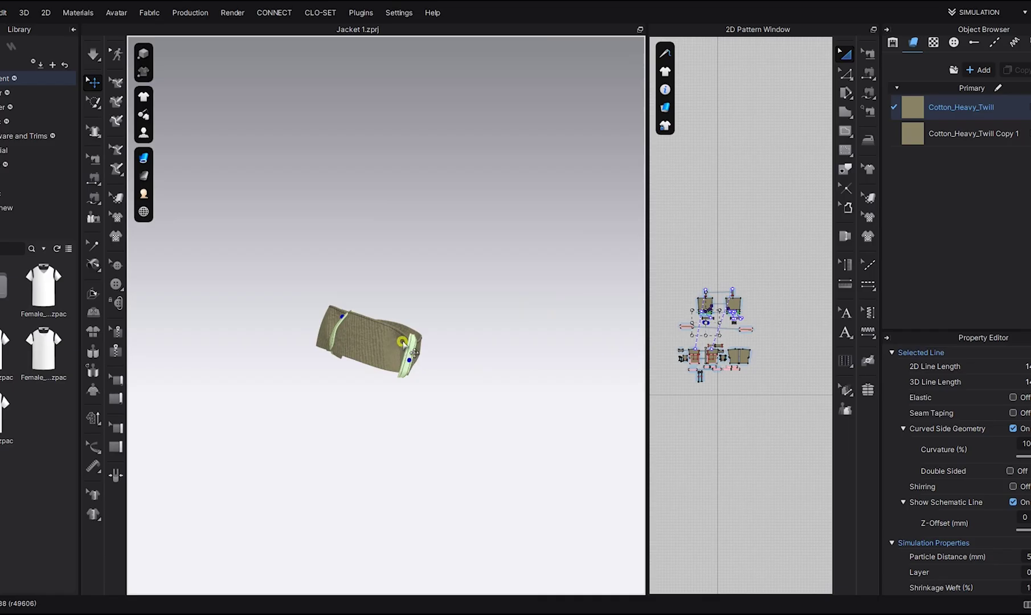
left_click(402, 341)
left_click_drag(644, 322, 410, 322)
scroll(564, 326, "up", 5)
scroll(598, 393, "up", 8)
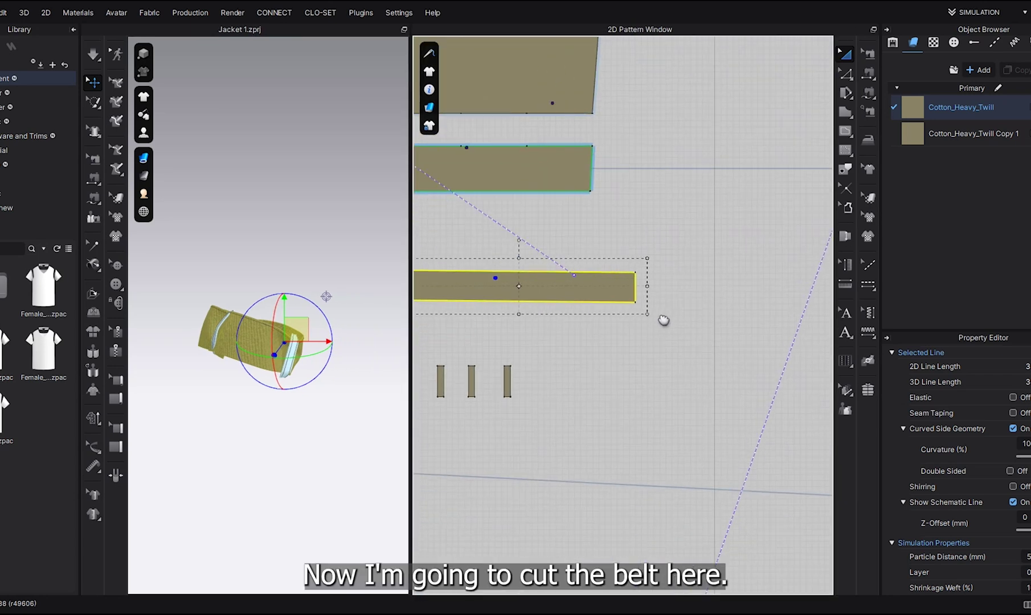
Step: Draw a straight vertical internal line across the sleeve belt pattern with the Internal Polygon/Line tool
left_click(846, 133)
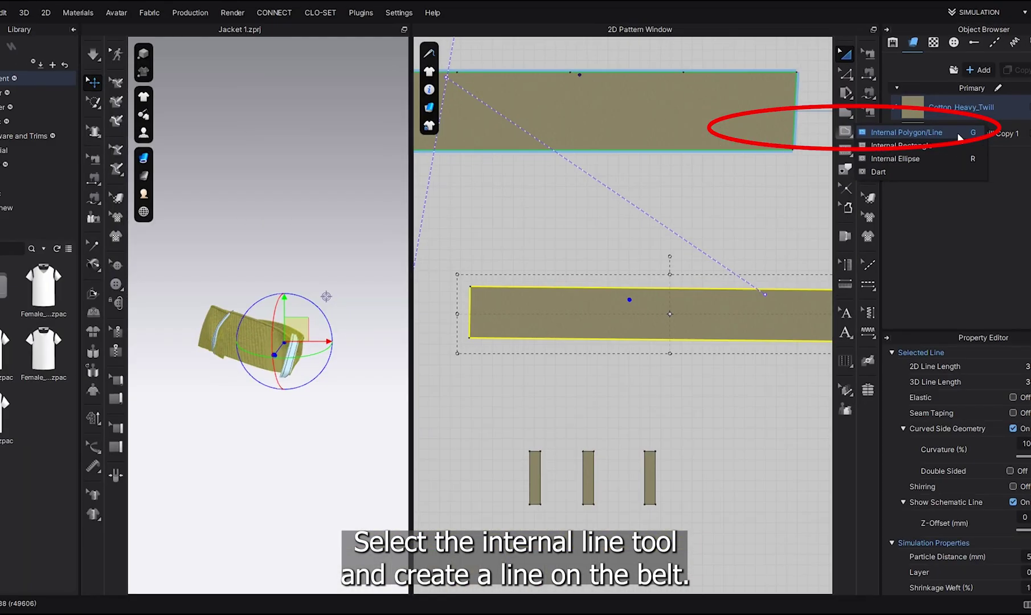
left_click(957, 134)
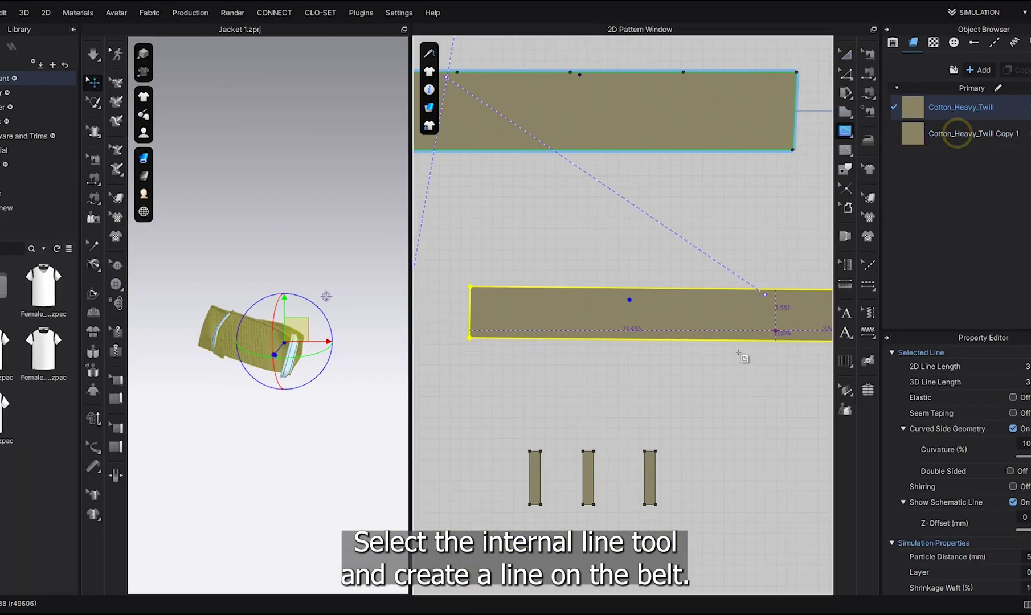
scroll(630, 288, "up", 5)
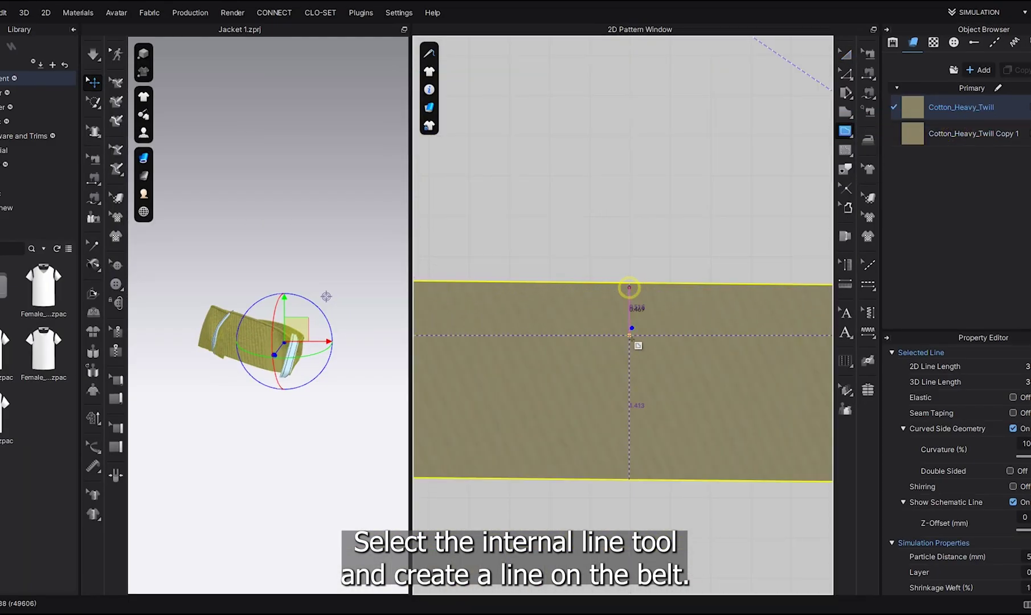
left_click(630, 479)
scroll(629, 307, "down", 3)
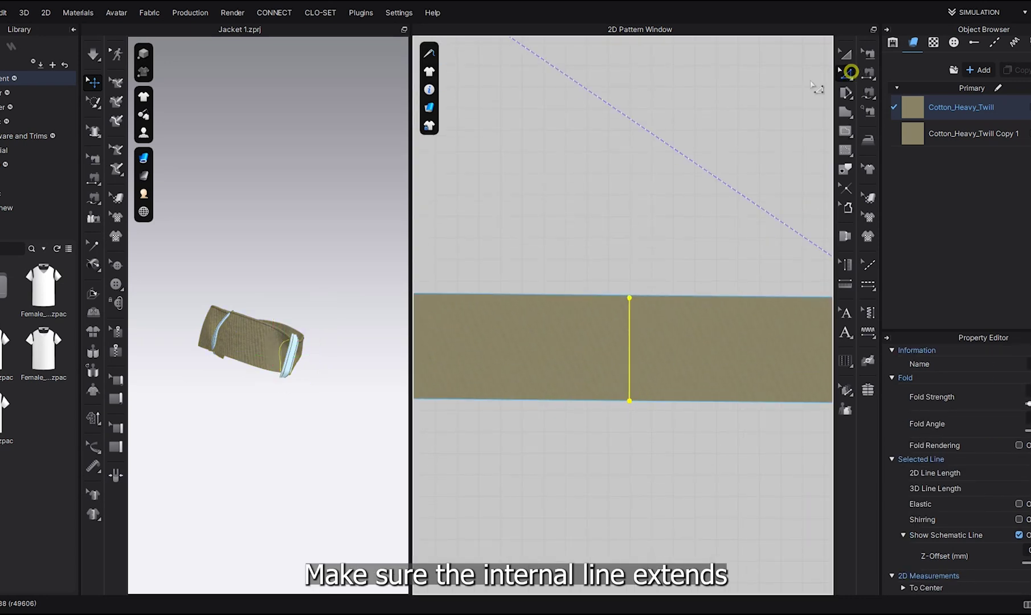
Step: Extend the belt's internal line to the pattern outline with Extend/Trim
left_click(849, 73)
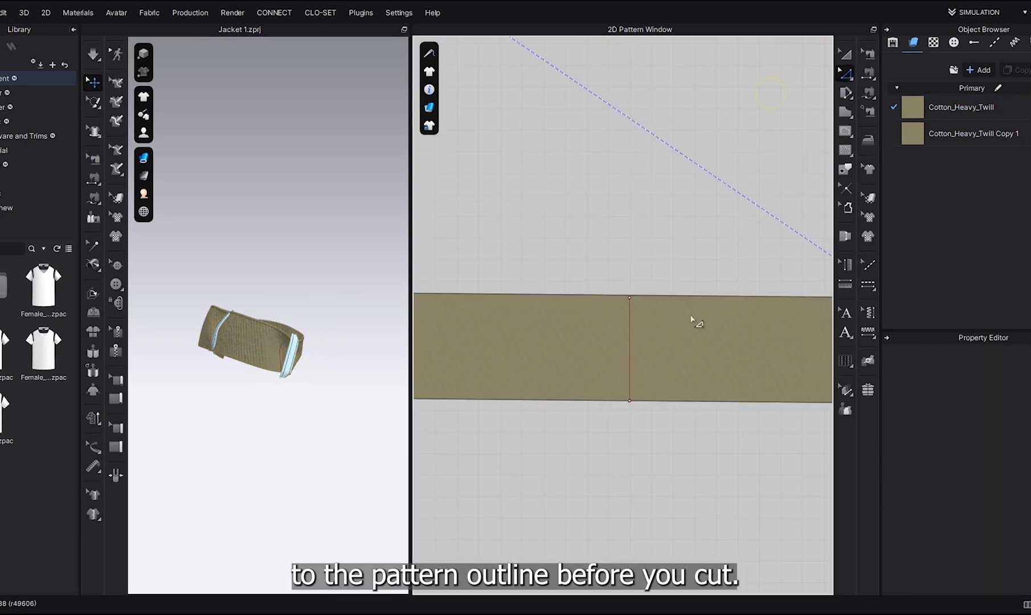
right_click(630, 368)
left_click(735, 536)
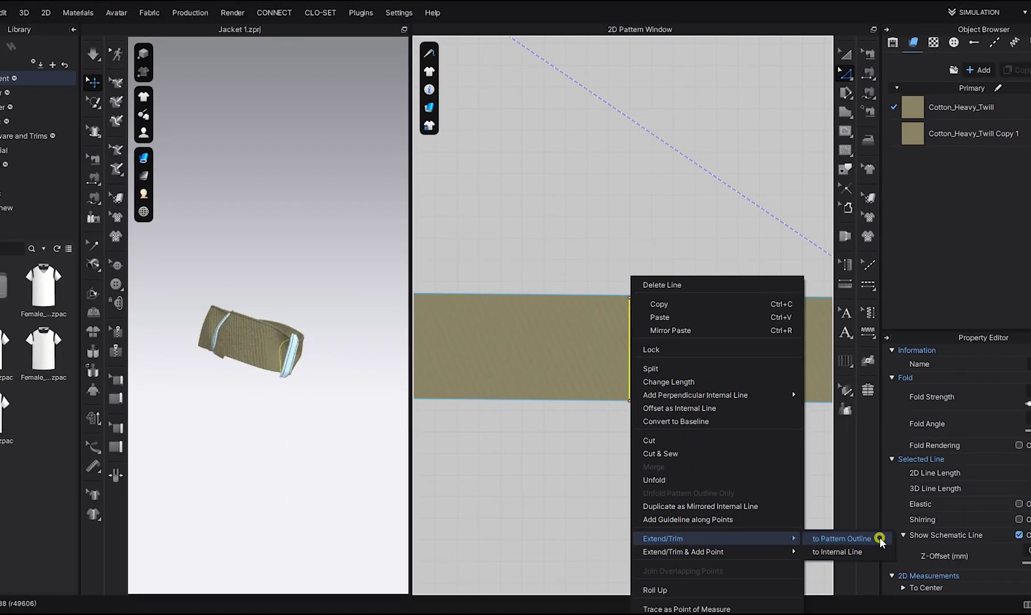
left_click(885, 547)
left_click(413, 376)
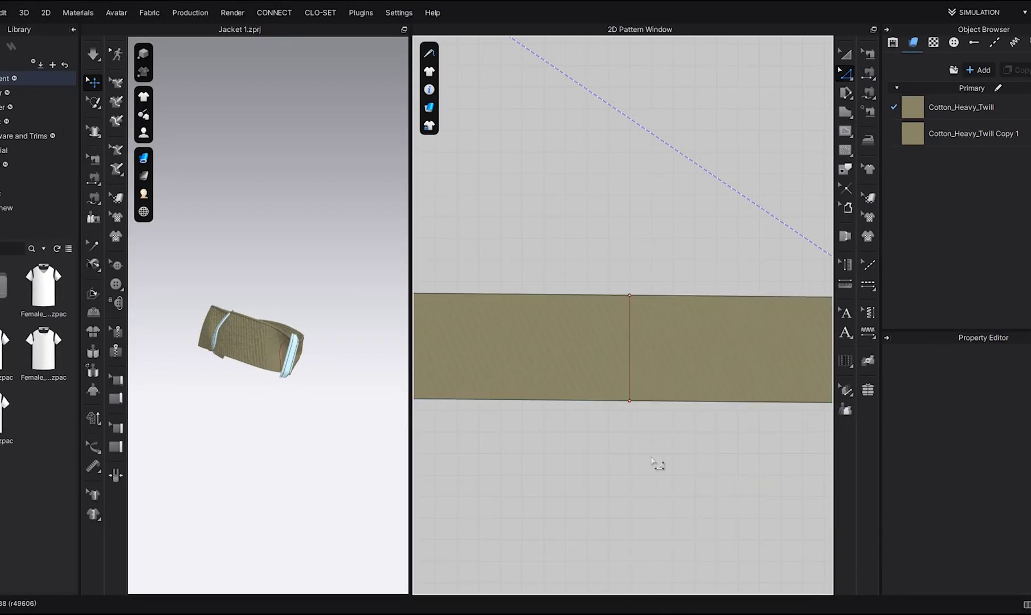
Step: Shift the internal line slightly to the left along the belt and cut the belt pattern along it
right_click_drag(293, 377, 317, 362)
left_click(630, 345)
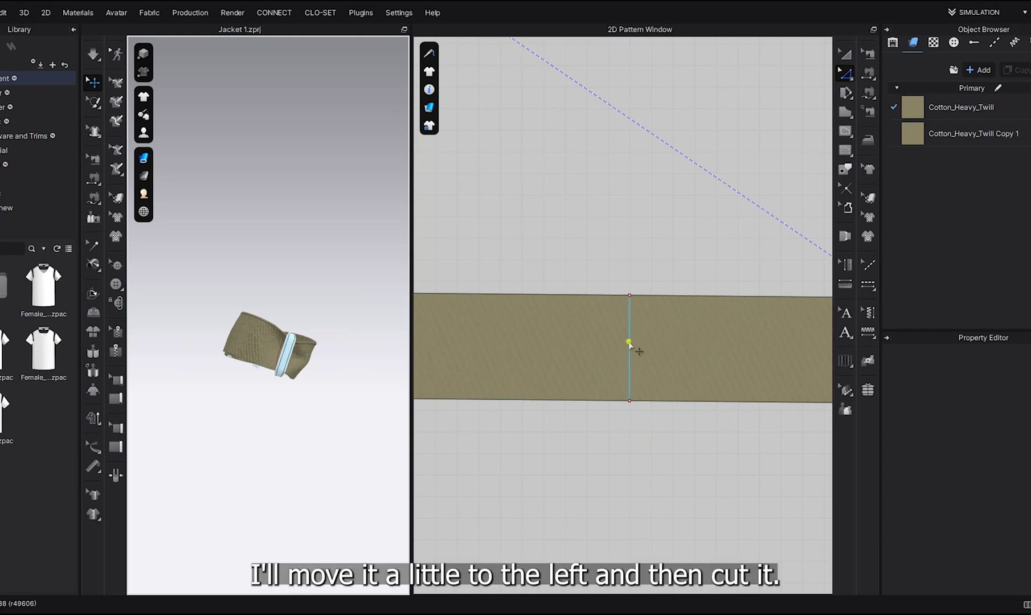
left_click_drag(630, 345, 611, 345)
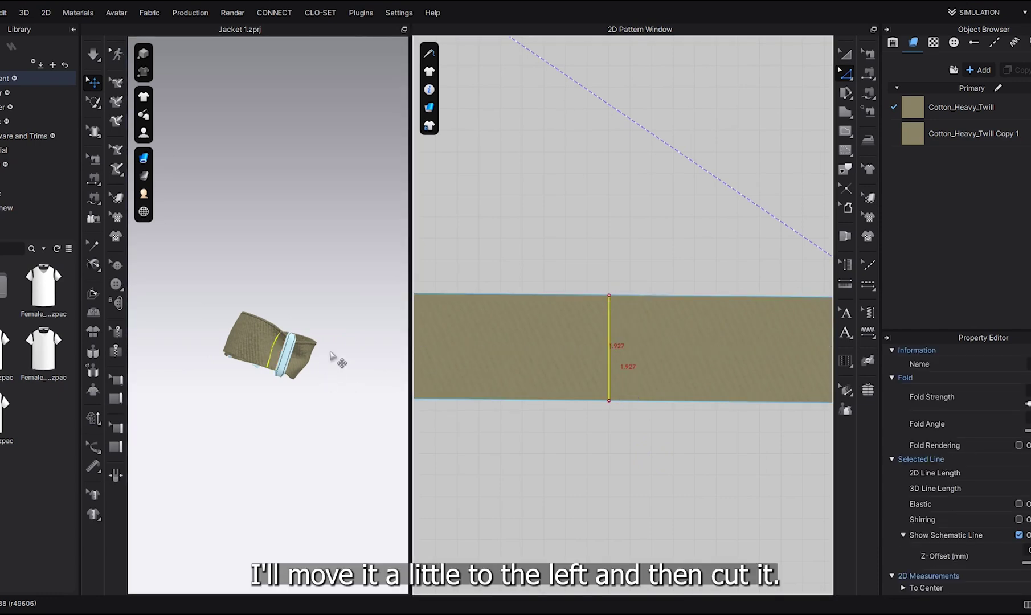
right_click_drag(326, 368, 385, 380)
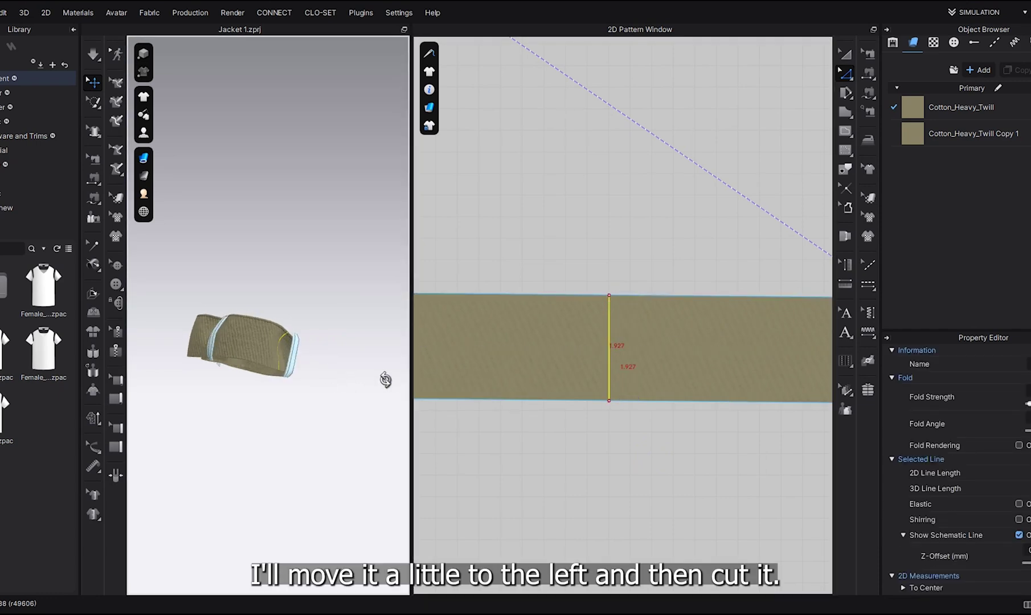
right_click(609, 353)
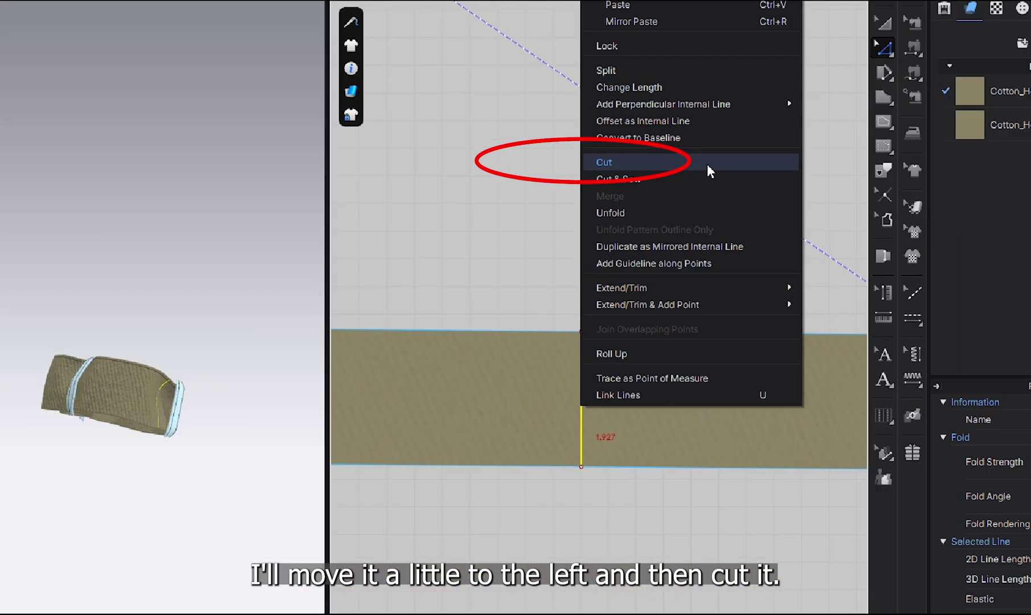
left_click(707, 164)
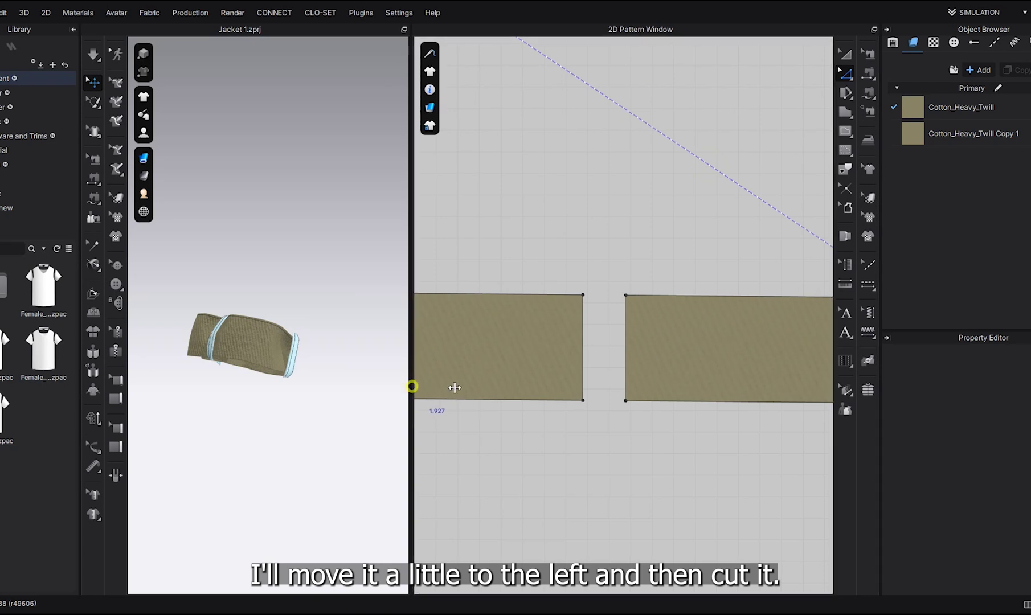
Step: Enlarge the 3D window and freeze the right-hand piece of the cut sleeve belt
left_click_drag(412, 387, 536, 387)
right_click_drag(359, 368, 404, 361)
right_click(405, 361)
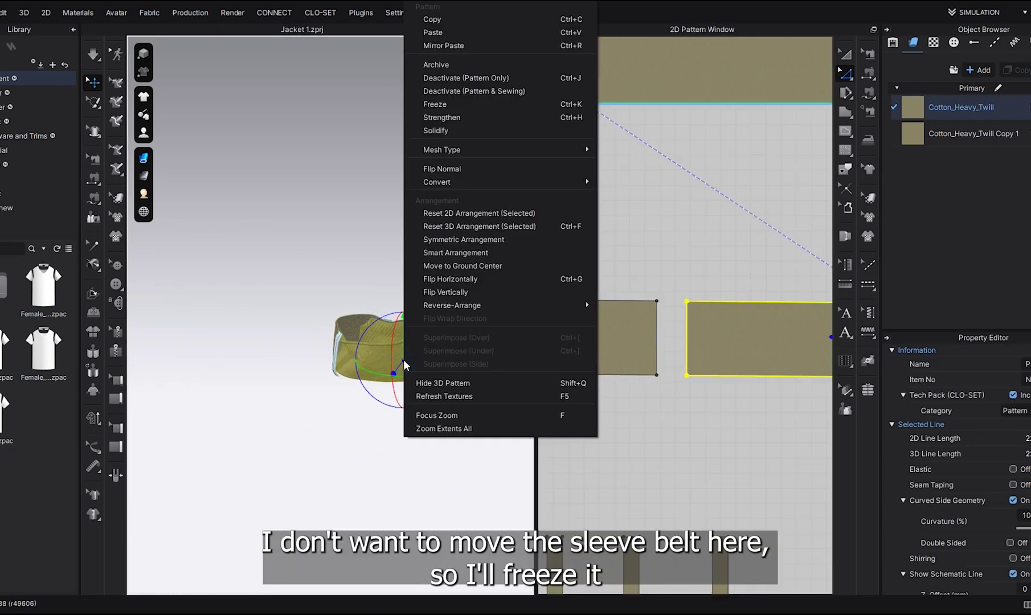
left_click(537, 105)
Step: Move the left-hand belt piece away from the frozen sleeve in 3D
right_click_drag(336, 414, 402, 409)
left_click(387, 409)
left_click(341, 337)
right_click_drag(336, 336, 299, 391)
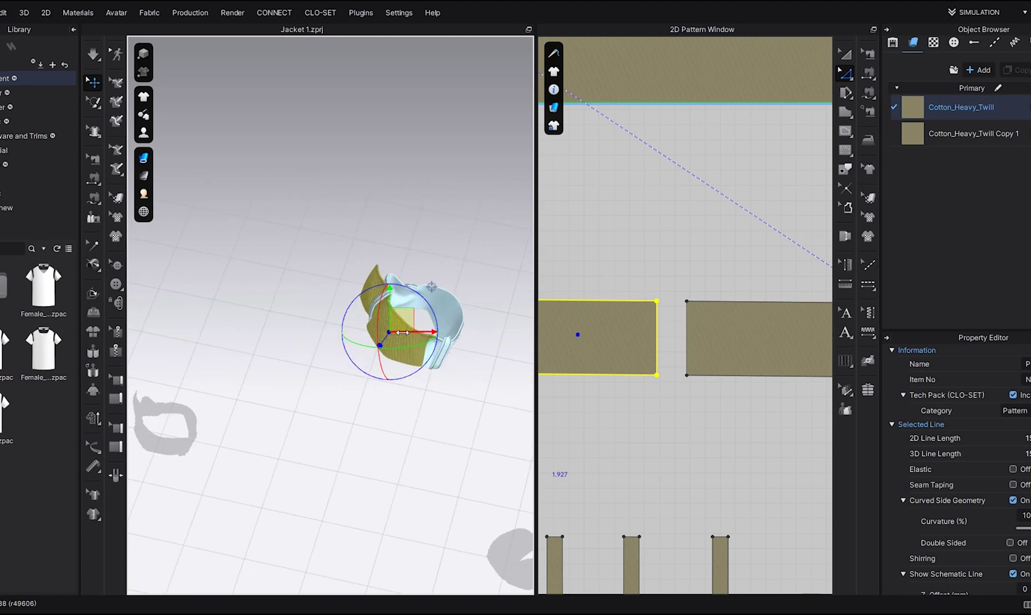
left_click_drag(403, 333, 364, 334)
right_click_drag(396, 357, 458, 319)
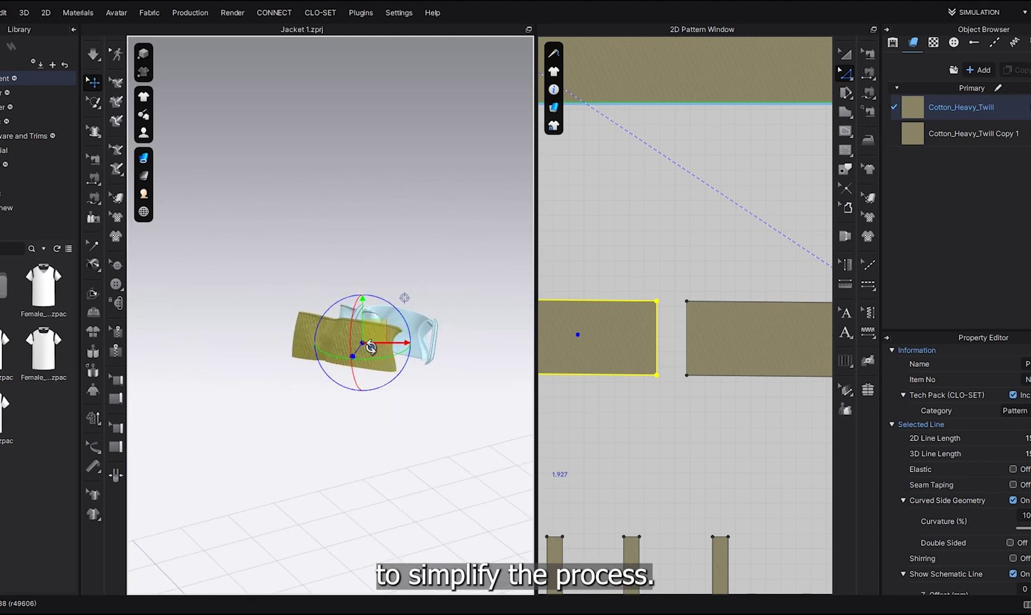
right_click_drag(370, 347, 358, 350)
Step: Reset the left-hand belt piece to its 2D arrangement so it lies flat in front of the sleeve
left_click(378, 416)
left_click_drag(368, 362, 403, 373)
right_click(382, 371)
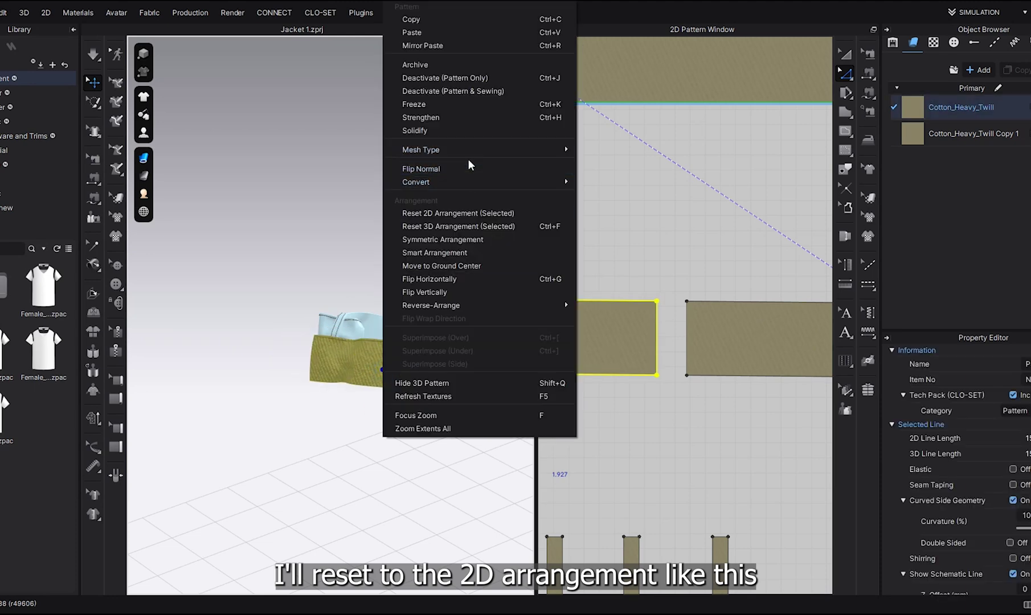
left_click(466, 210)
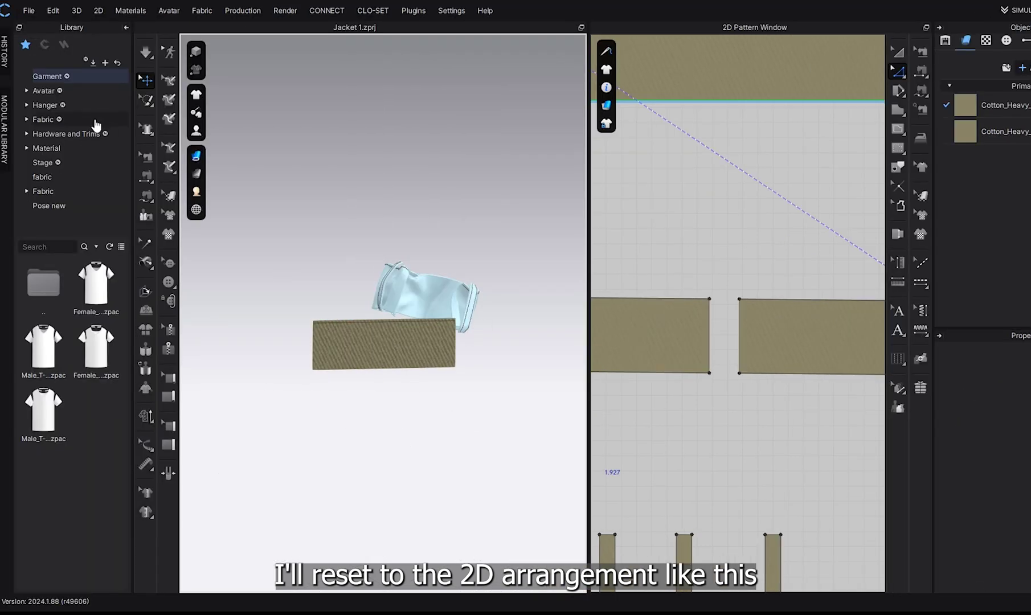
Step: Add the Buckle_Basic trim from the Buckle folder of the Hardware and Trims library to the project
left_click(86, 136)
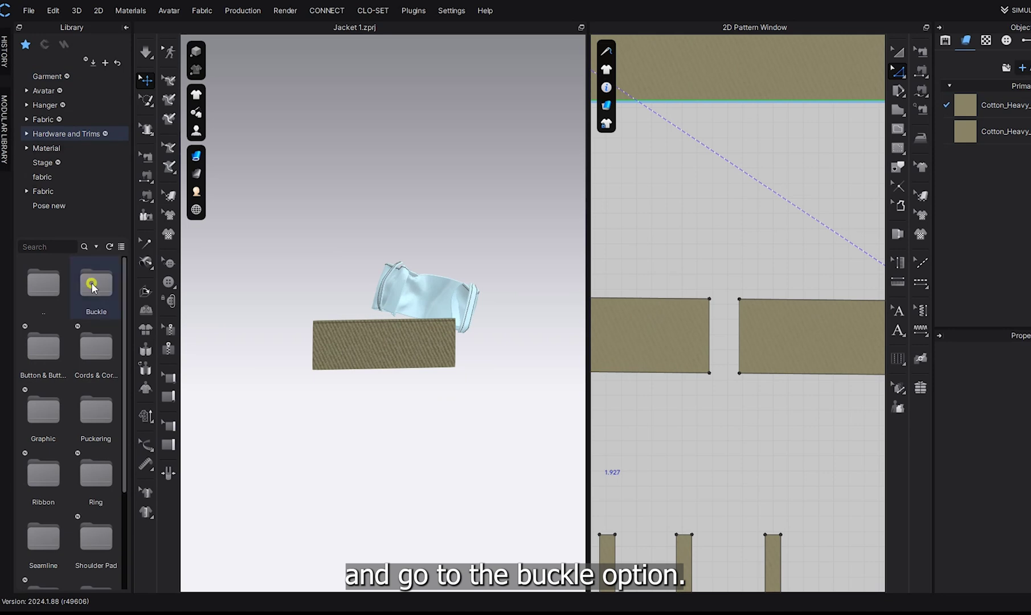
double_click(92, 285)
left_click(45, 361)
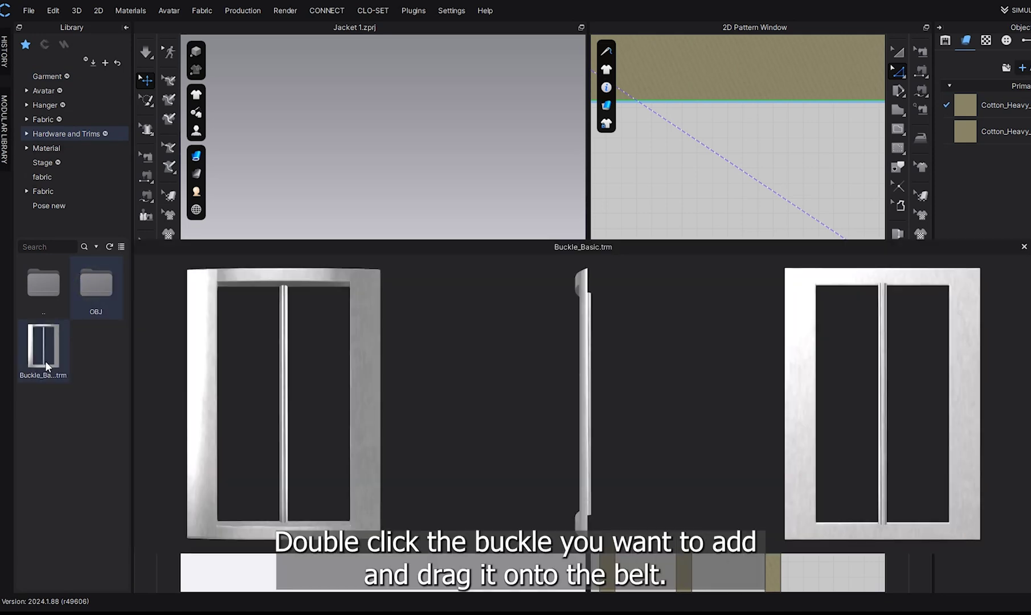
double_click(45, 361)
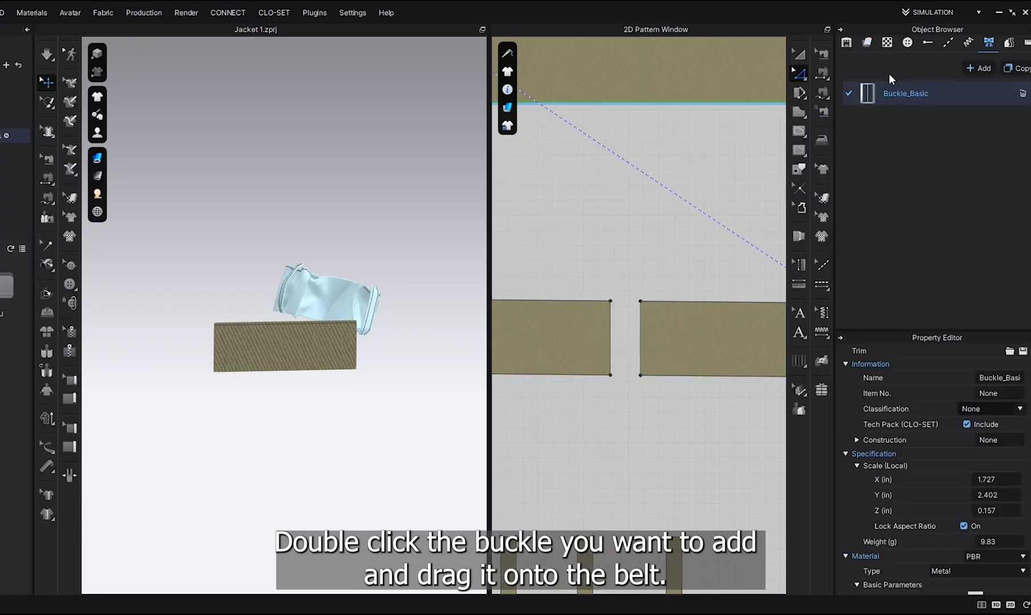
Step: Place the Buckle_Basic trim over the middle of the flattened belt piece and deselect it
left_click(292, 350)
scroll(340, 365, "up", 5)
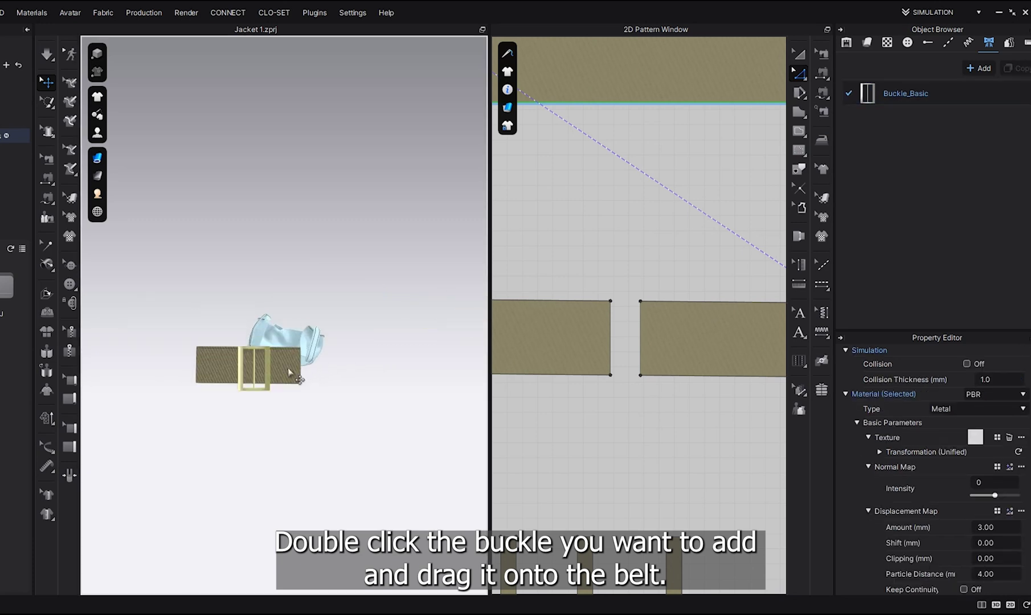
right_click_drag(340, 365, 287, 339)
mouse_move(355, 350)
right_mouse_down()
mouse_move(341, 349)
mouse_move(416, 361)
mouse_move(345, 354)
mouse_move(335, 342)
mouse_move(356, 370)
mouse_move(346, 346)
right_mouse_up()
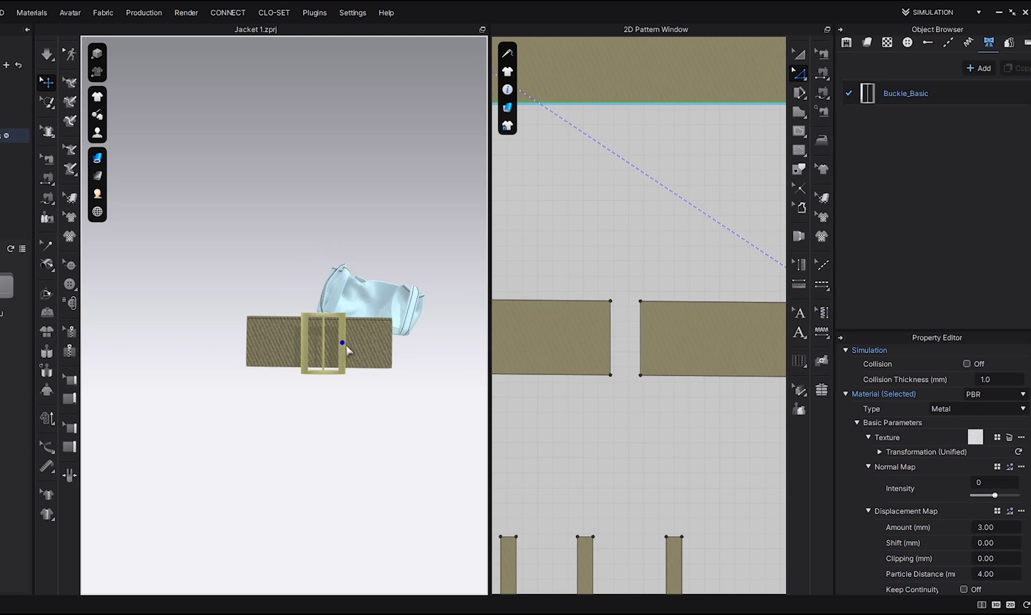
left_click(364, 380)
right_click_drag(361, 381, 357, 369)
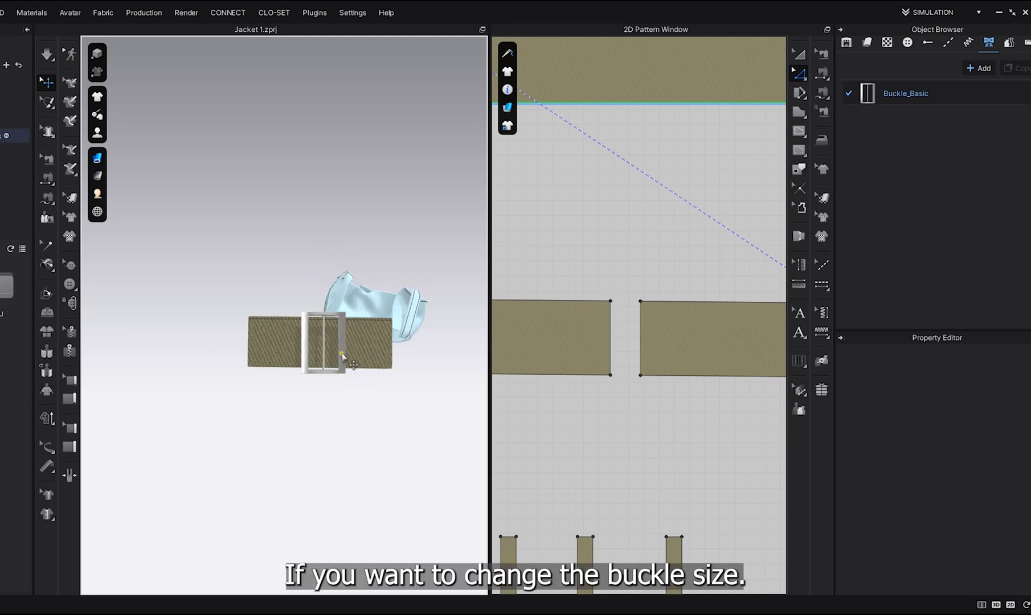
Step: Switch the buckle's gizmo to scaling and adjust its width and height, making the buckle slightly wider
left_click(342, 355)
left_click(345, 357)
left_click(346, 352)
scroll(345, 352, "up", 4)
left_click(331, 310)
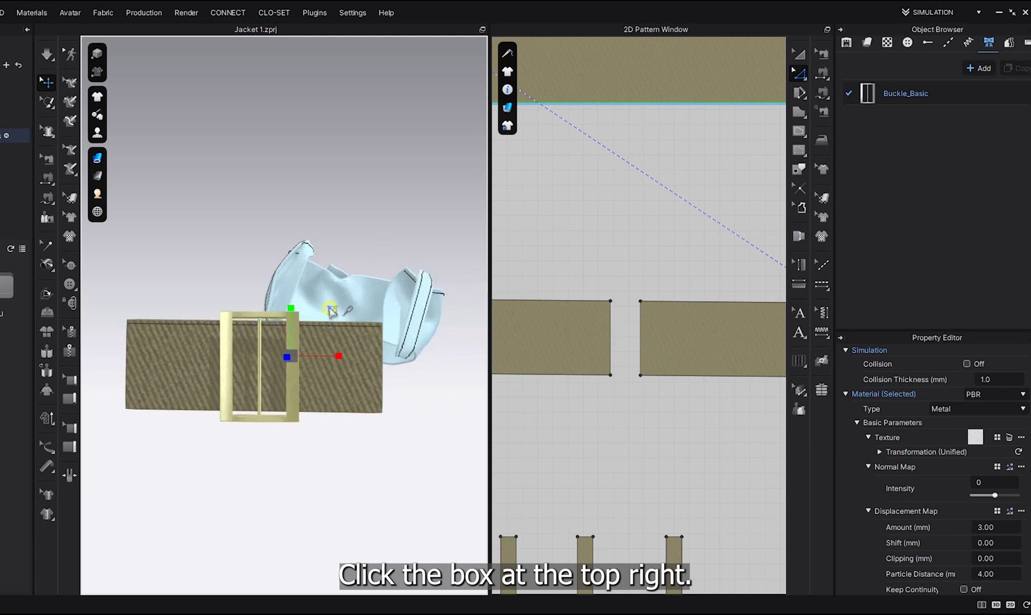
left_click_drag(315, 357, 297, 368)
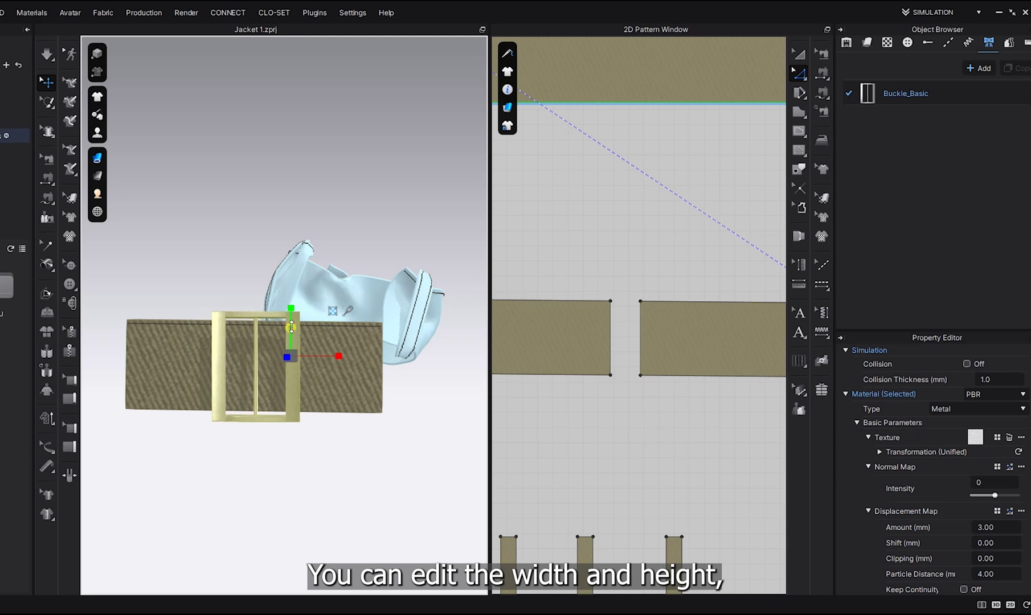
left_click_drag(291, 327, 291, 327)
Step: Adjust the buckle's thickness from a side view and finish editing it
right_click_drag(310, 401, 332, 359)
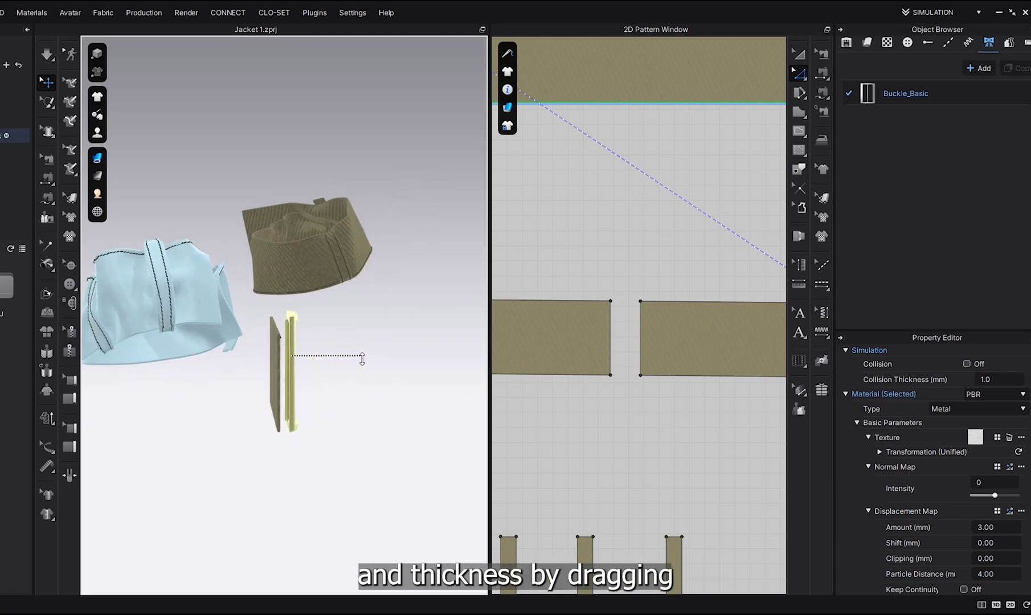
left_click_drag(341, 357, 366, 357)
right_click_drag(341, 371, 212, 369)
left_click(219, 291)
middle_click_drag(225, 298, 225, 279)
left_click(256, 295)
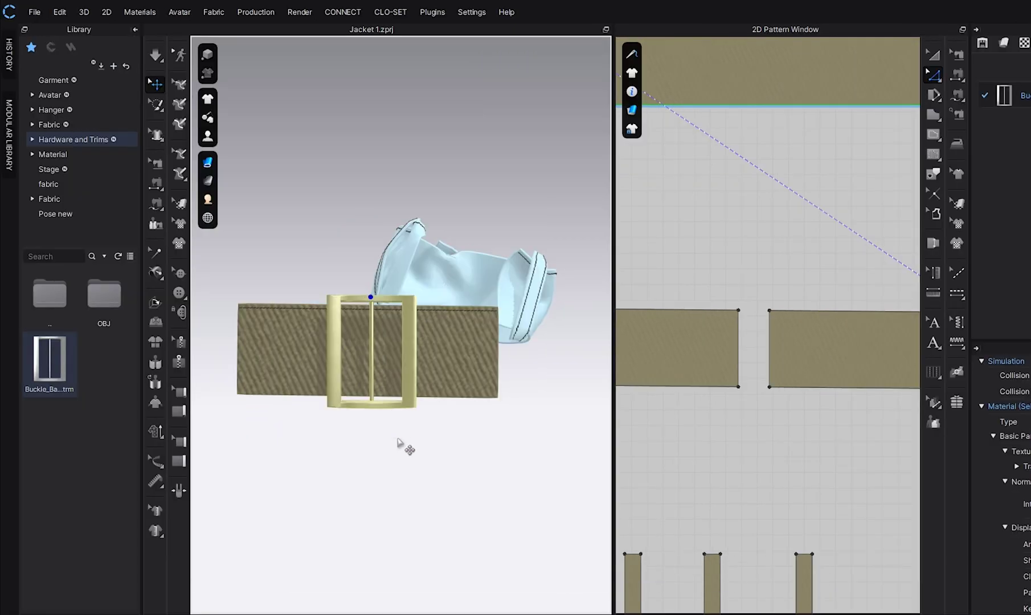
left_click(398, 443)
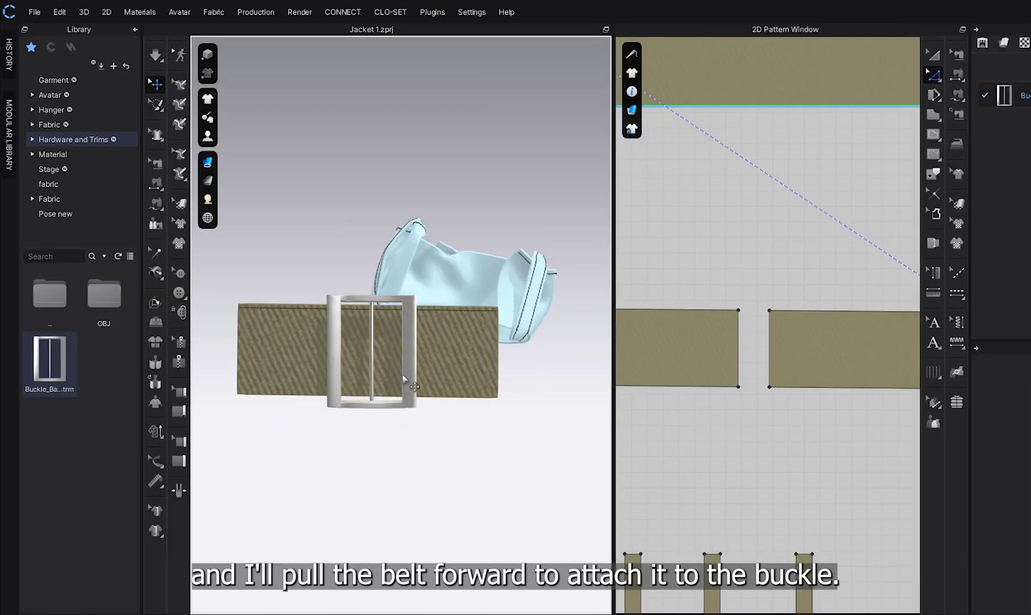
Step: Pin a narrow full-height strip in the middle of the flattened belt piece behind the buckle, using Pin (Box)
left_click(408, 368)
left_click(414, 441)
scroll(414, 441, "down", 1)
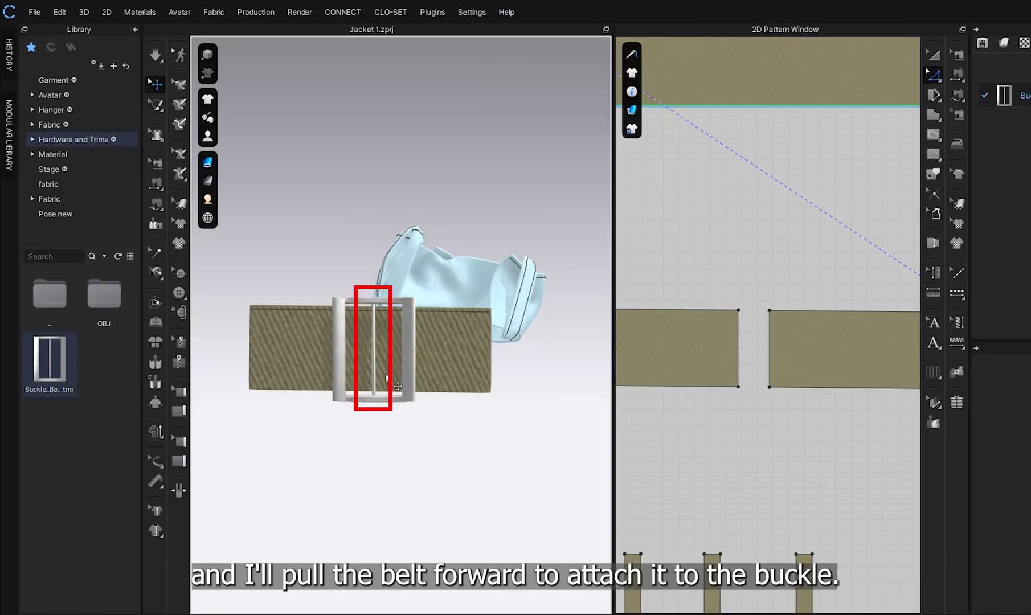
left_click(368, 351)
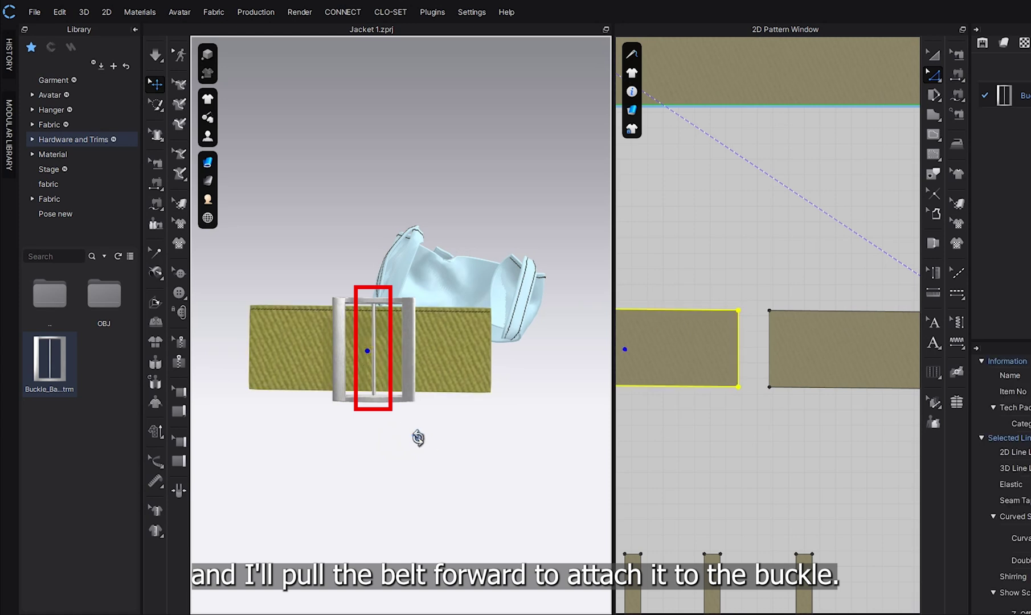
right_click_drag(421, 440, 487, 438)
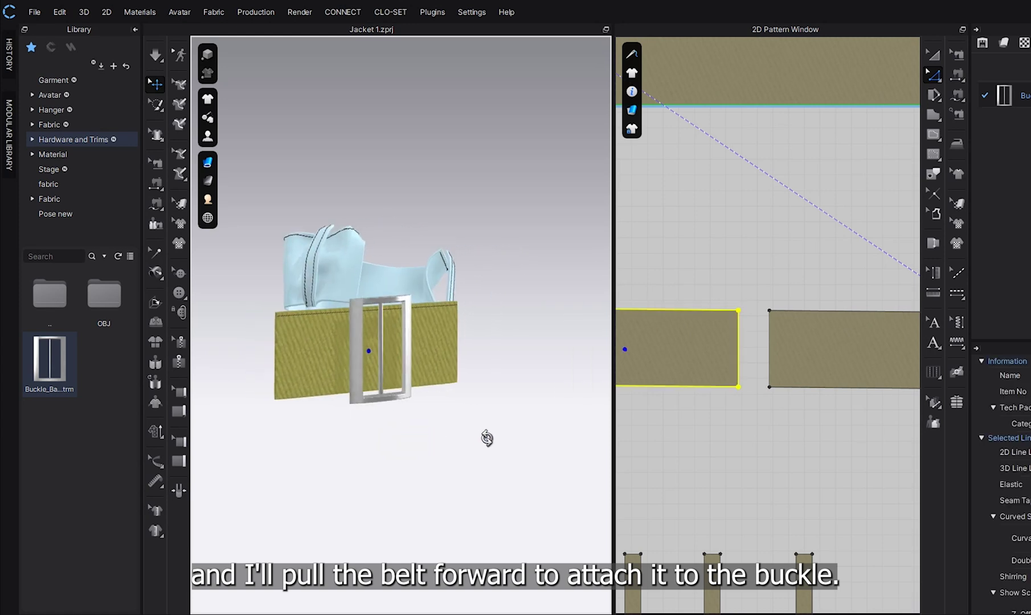
left_click(153, 108)
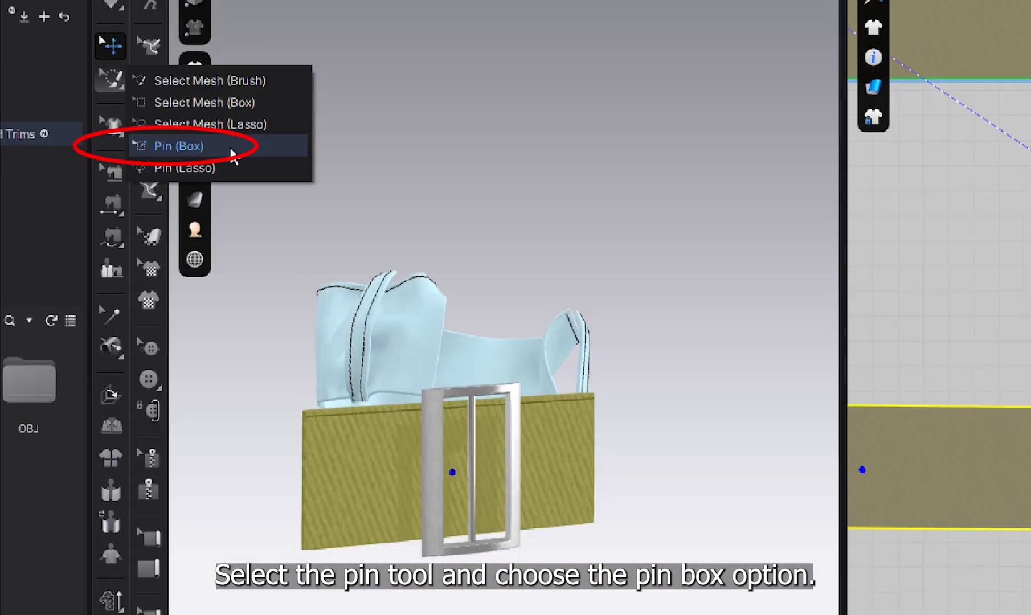
left_click(230, 148)
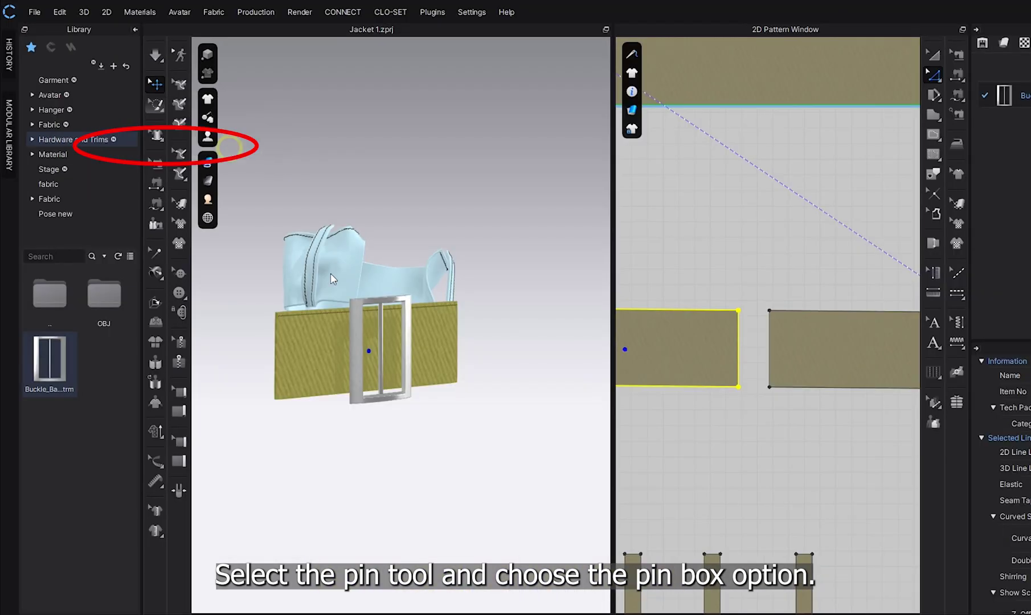
right_click_drag(350, 317, 297, 317)
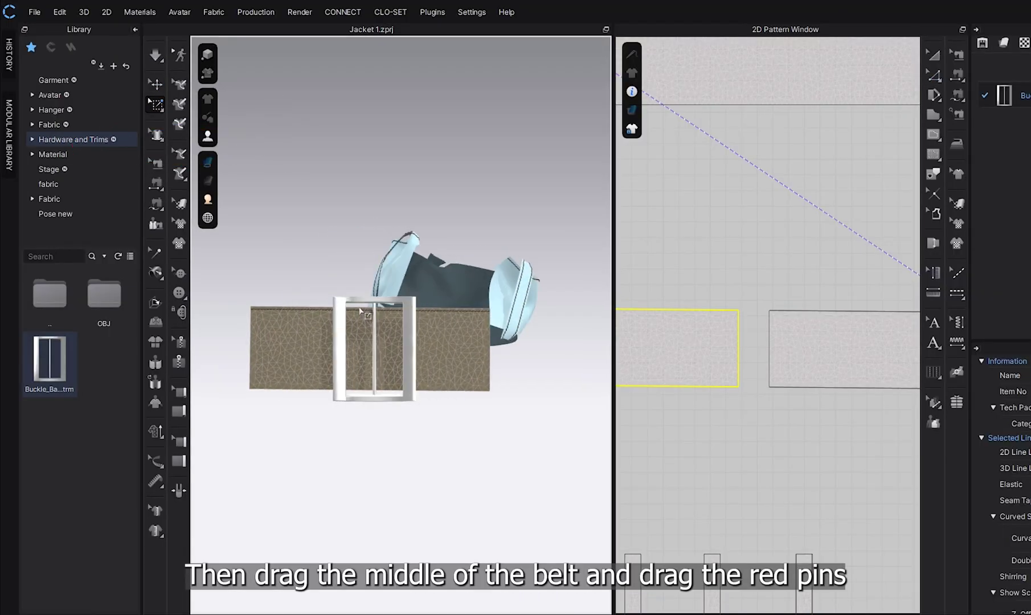
left_click_drag(359, 303, 391, 400)
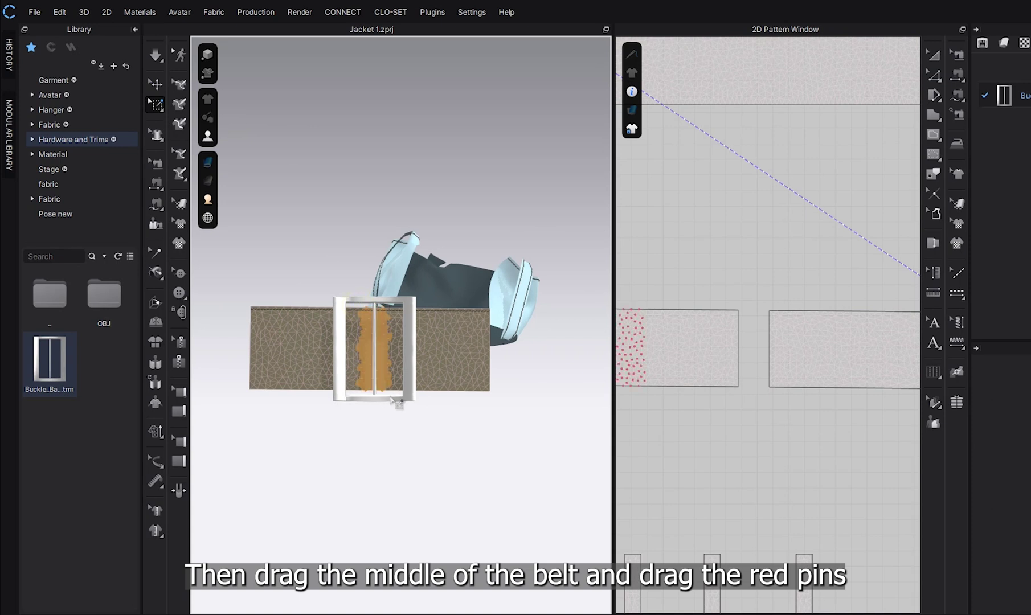
Step: Try to pull the pinned middle of the belt forward through the buckle opening and run the simulation
left_click(365, 360)
right_click_drag(389, 370, 460, 380)
left_click_drag(390, 361, 414, 365)
right_click_drag(414, 365, 282, 354)
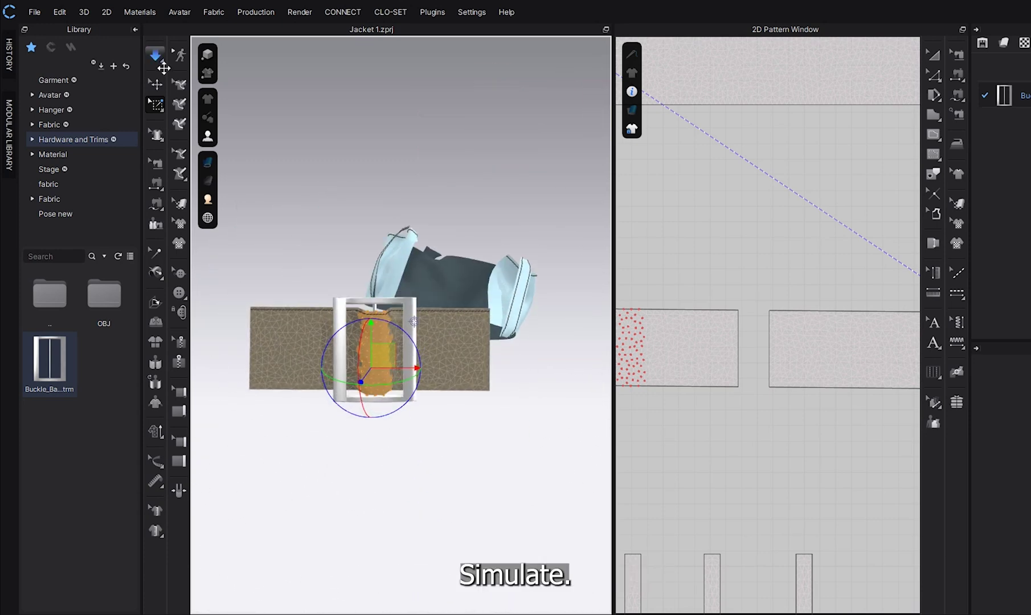
left_click(150, 51)
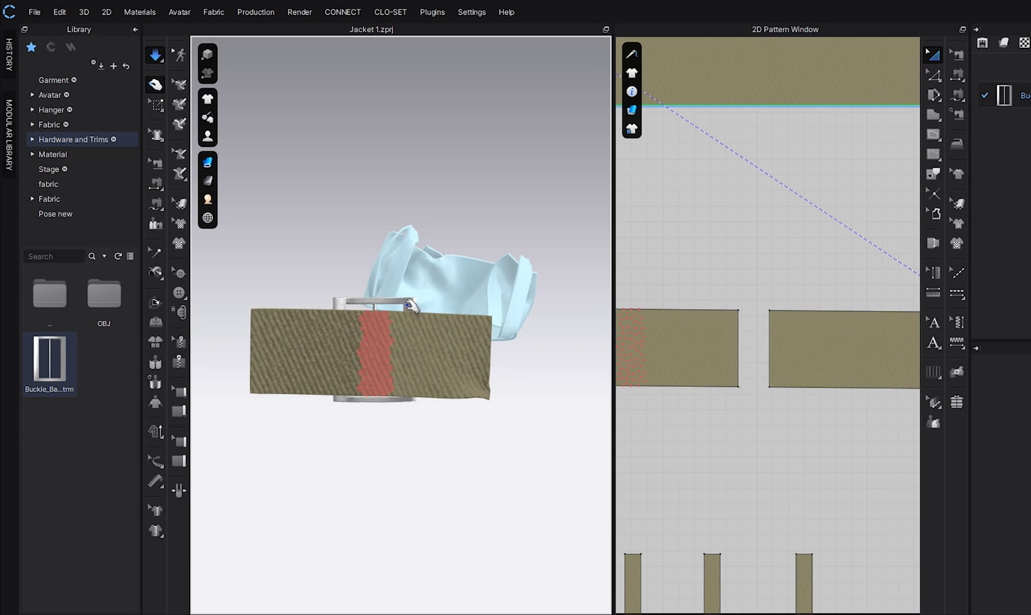
key("space")
Step: Move the buckle forward in front of the belt and turn its Collision on
left_click(158, 90)
left_click(408, 304)
right_click_drag(439, 335, 512, 332)
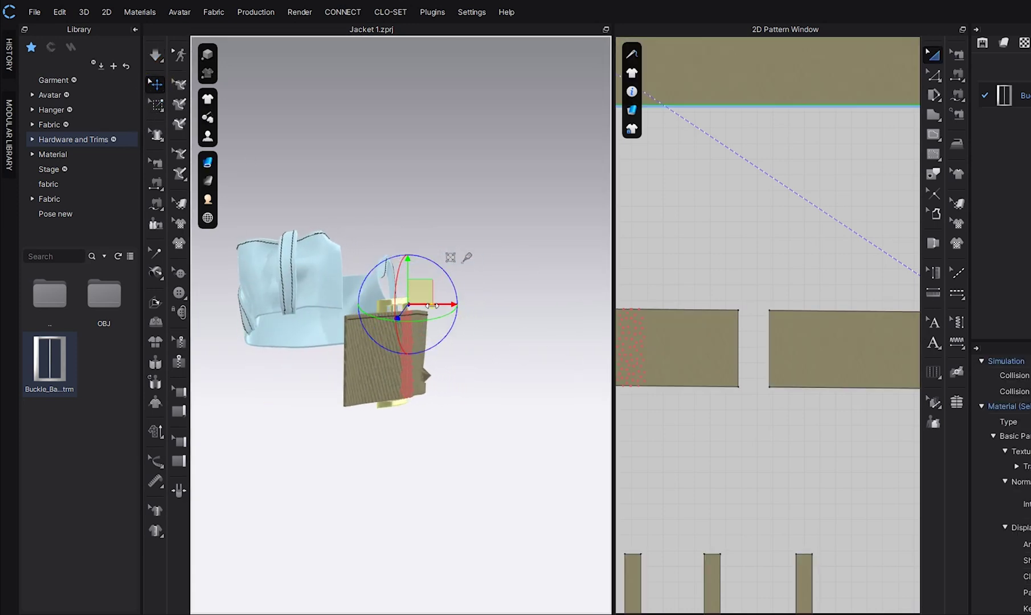
left_click_drag(431, 306, 453, 306)
right_click_drag(434, 313, 331, 316)
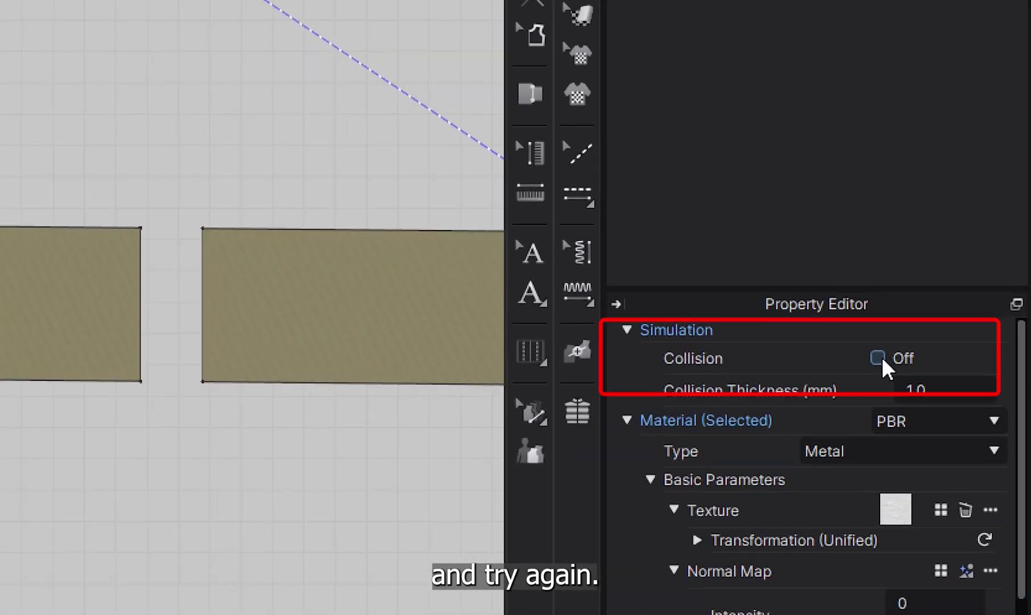
left_click(957, 358)
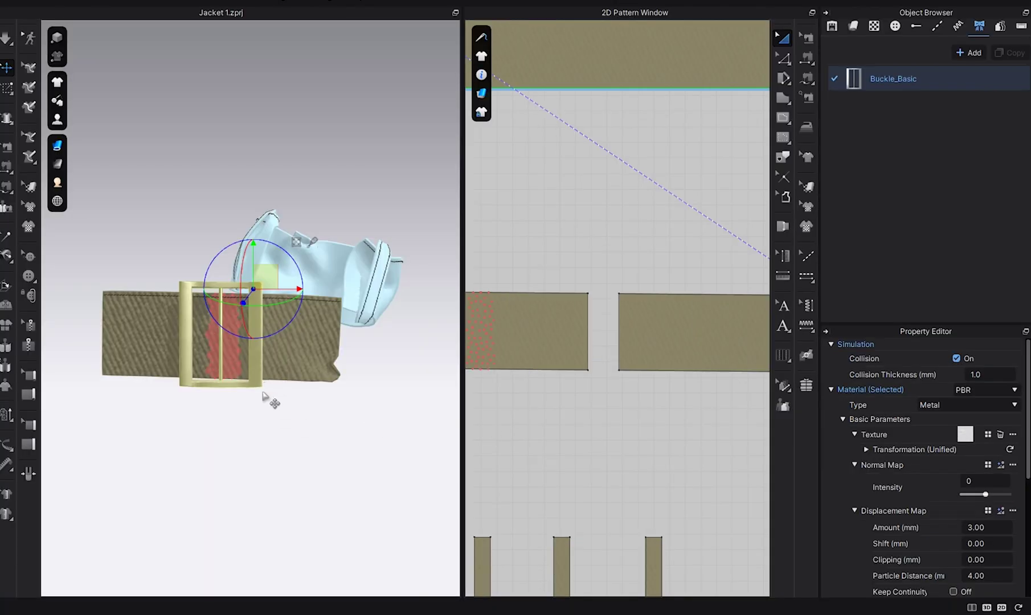
Step: Pull the belt's pinned middle forward through the buckle opening, centre it, and briefly run the simulation
right_click_drag(263, 393, 208, 385)
left_click(210, 352)
right_click_drag(278, 396, 359, 403)
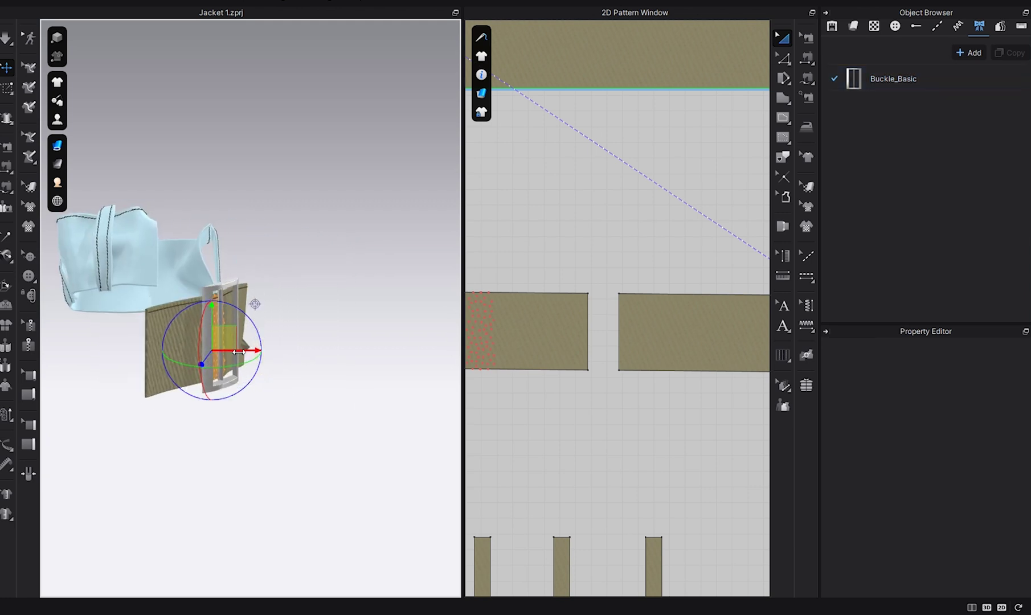
right_click_drag(267, 361, 220, 366)
left_click_drag(242, 360, 228, 360)
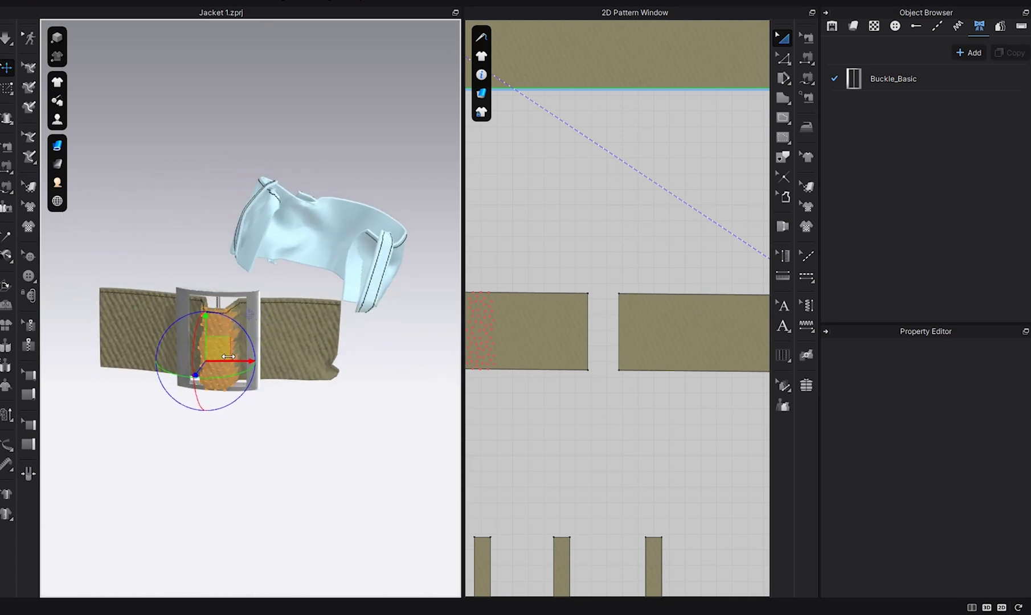
right_click_drag(229, 357, 226, 338)
left_click_drag(224, 338, 221, 331)
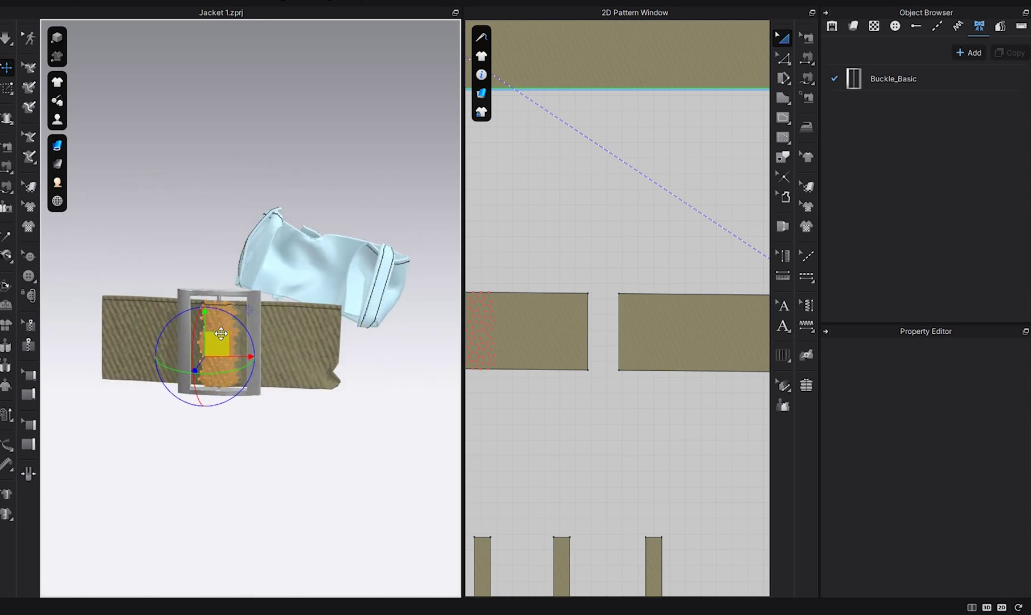
key("space")
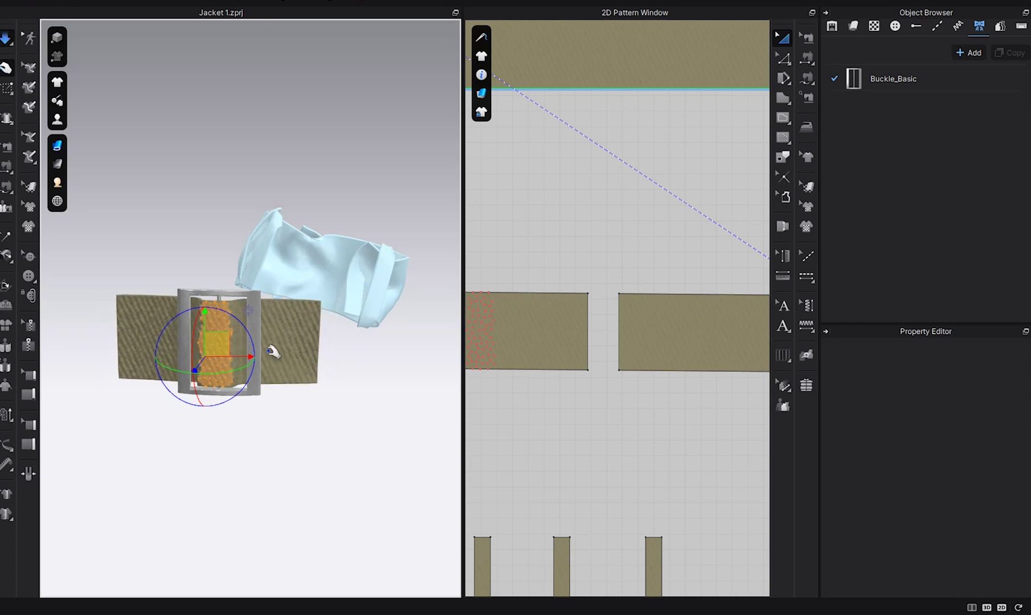
key("space")
Step: Examine from several angles how the belt passes through the buckle
left_click(228, 417)
right_click_drag(229, 418, 194, 413)
left_click(341, 337)
middle_click_drag(361, 472, 313, 484)
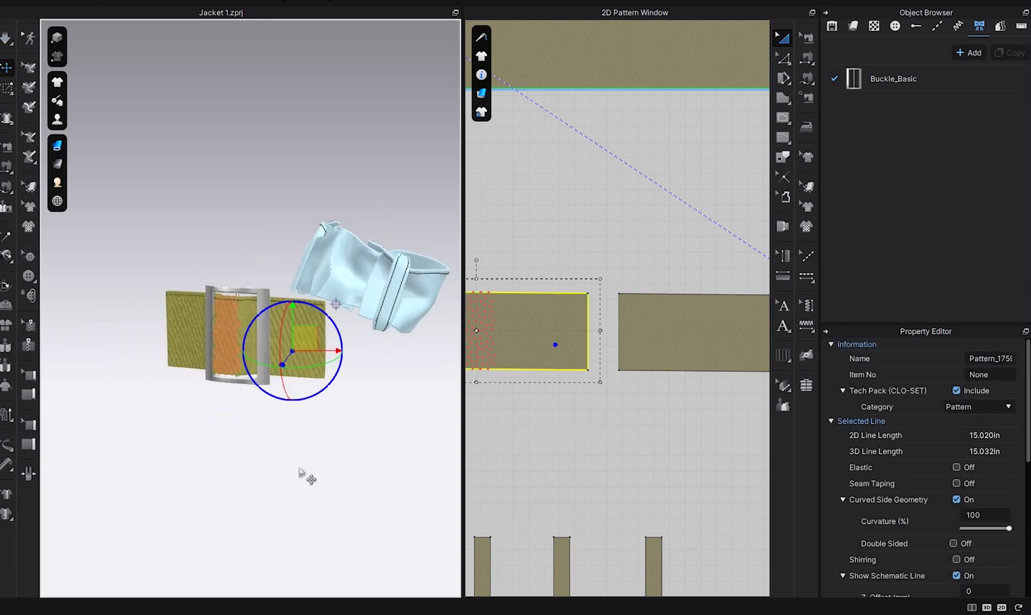
right_click_drag(328, 456, 376, 466)
left_click(315, 442)
right_click_drag(271, 405, 307, 398)
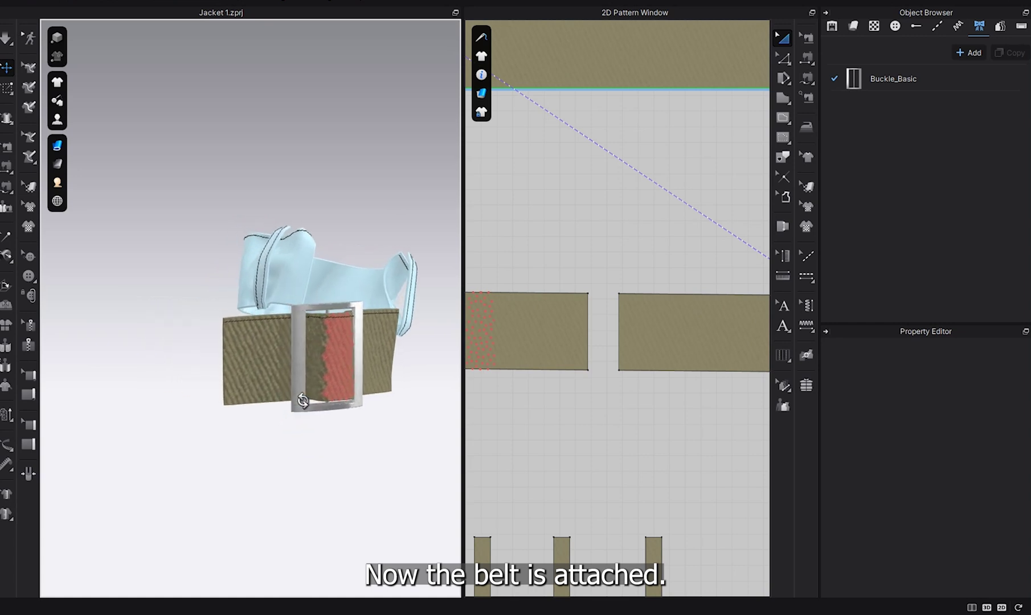
middle_click_drag(310, 394, 301, 403)
right_click_drag(300, 403, 238, 356)
Step: Delete the selected pins from the belt and simulate it again to settle in the buckle
right_click(228, 320)
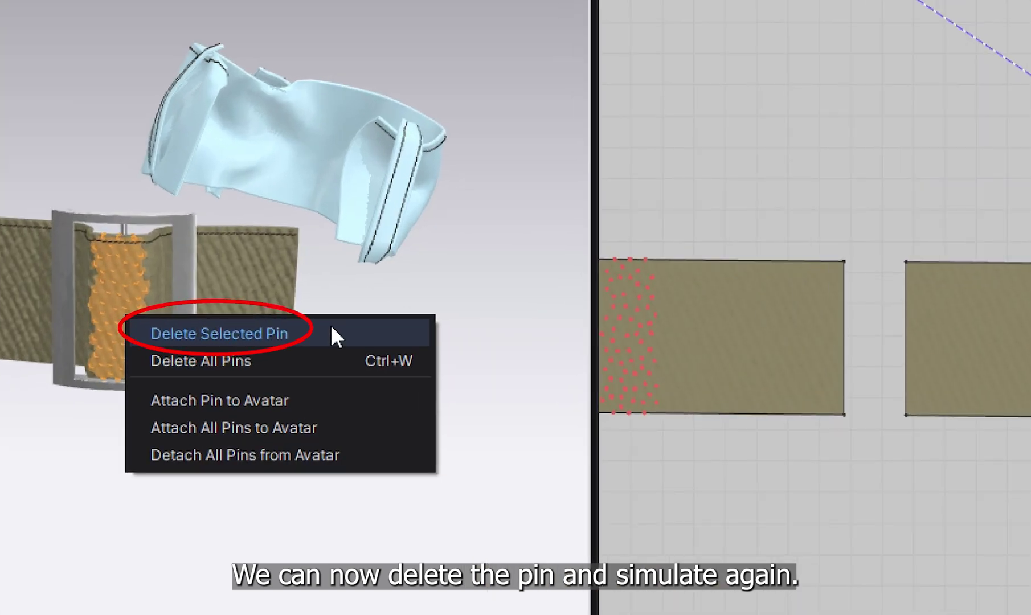
left_click(332, 329)
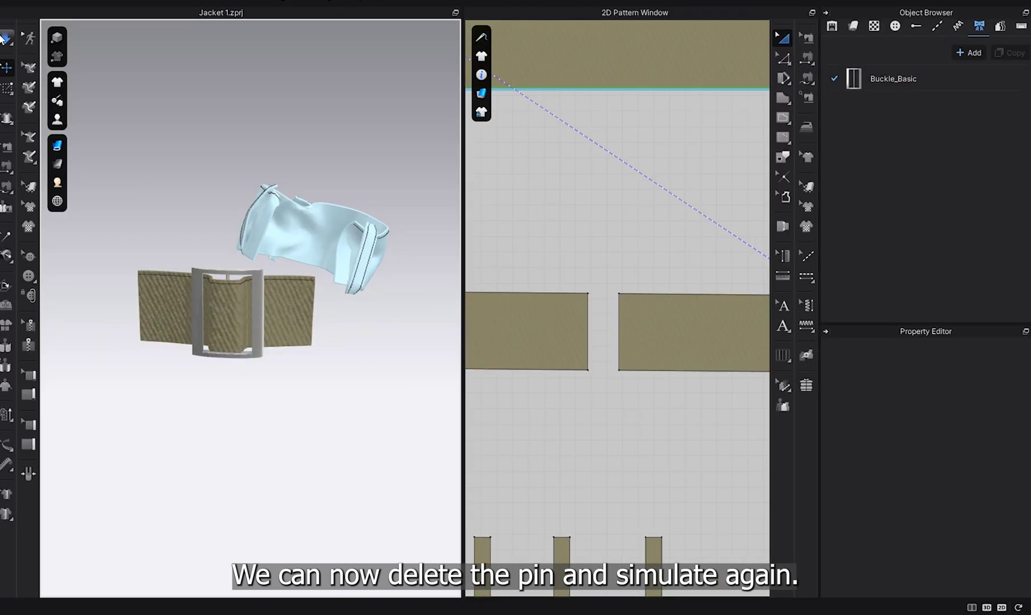
left_click(4, 38)
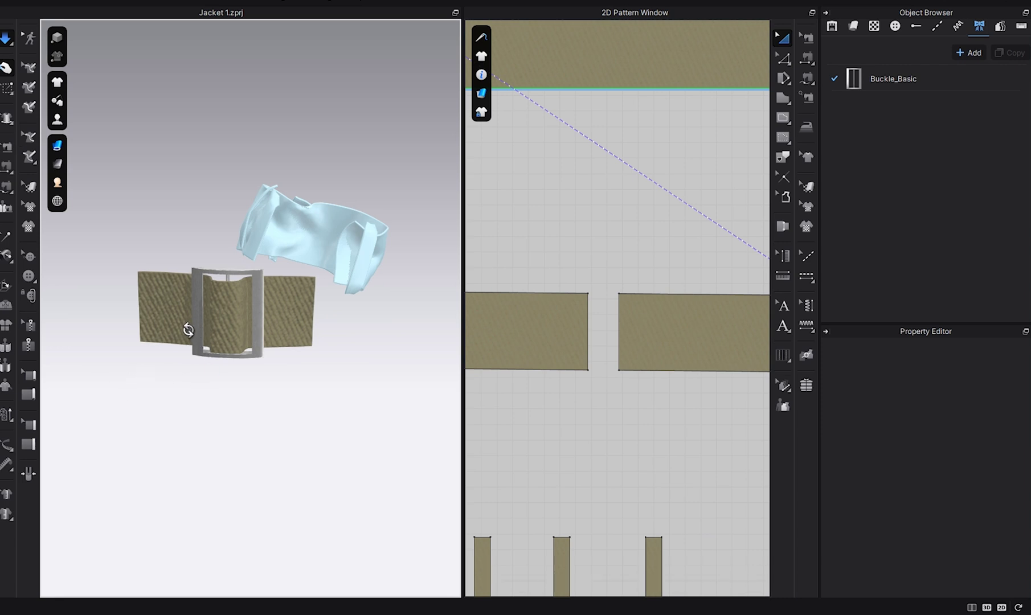
right_click_drag(189, 324, 209, 385)
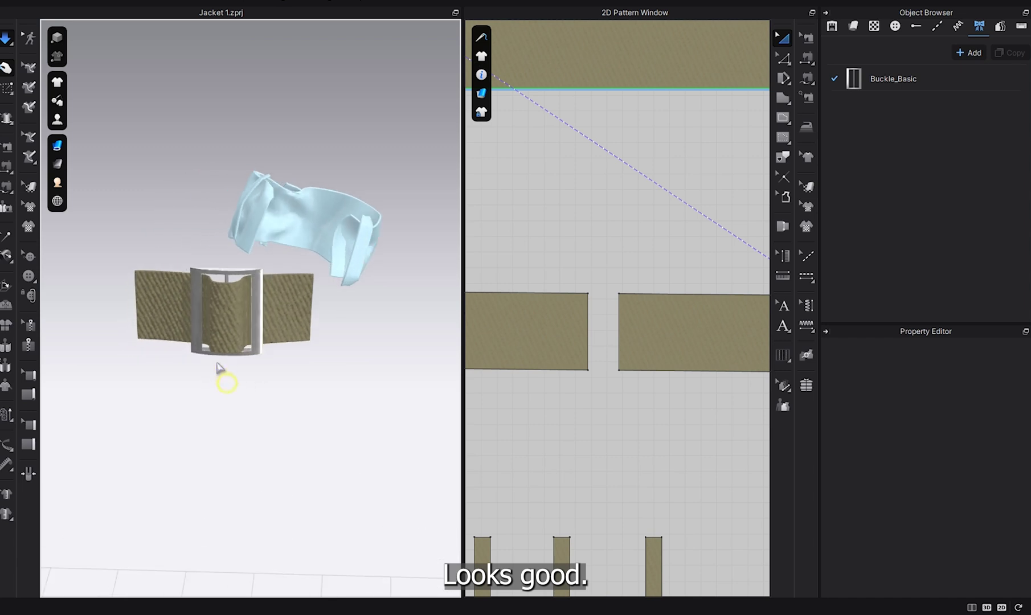
key("space")
Step: Adjust the 3D and 2D window split and examine the buckled belt up close from different angles
left_click_drag(465, 353, 609, 353)
right_click_drag(453, 352, 389, 343)
middle_click_drag(389, 344, 309, 503)
left_click(358, 417)
right_click_drag(399, 422, 322, 432)
scroll(354, 457, "up", 4)
middle_click_drag(356, 461, 306, 448)
right_click_drag(328, 439, 331, 455)
left_click(361, 375)
right_click_drag(361, 375, 398, 437)
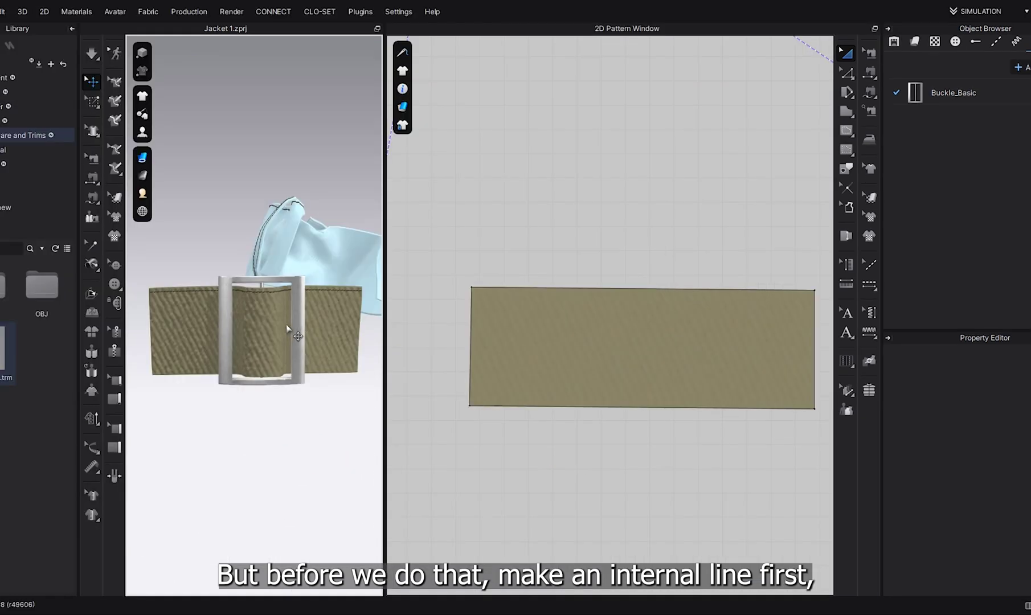
Step: Draw a vertical internal line about 1.93 in long across the belt piece, about two thirds along its length
left_click(285, 329)
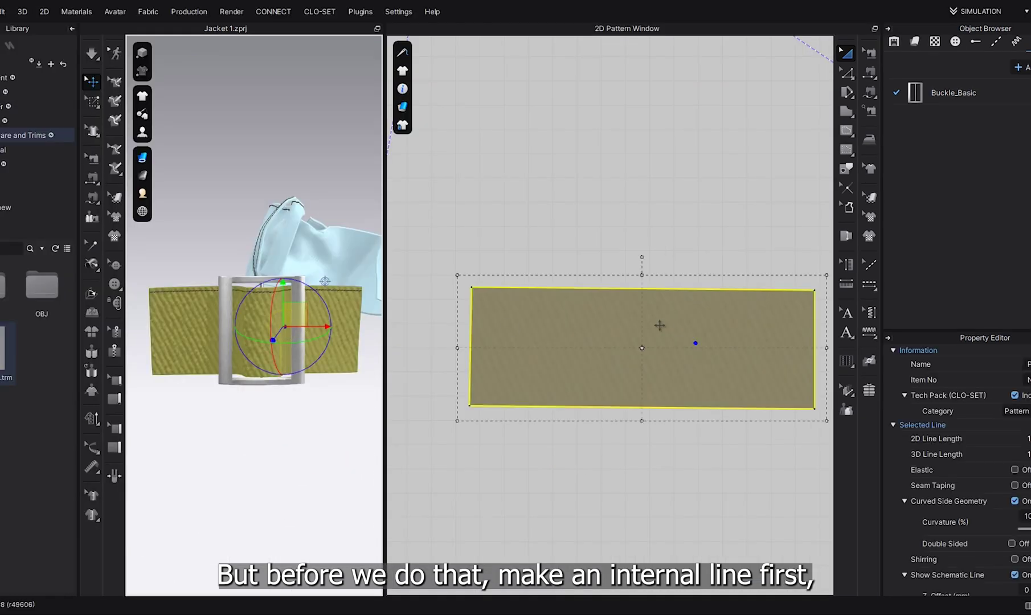
left_click(848, 135)
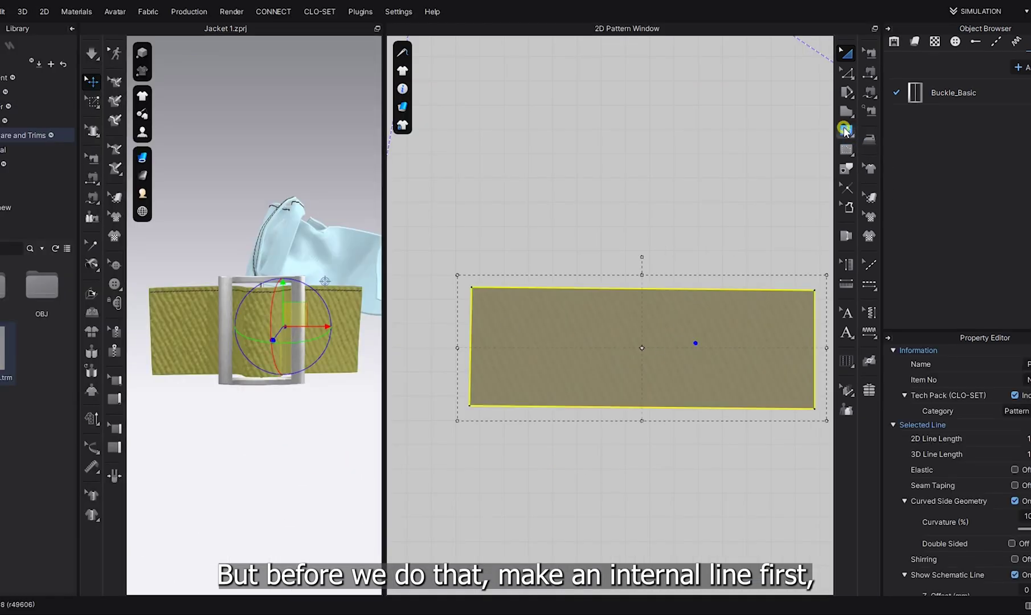
left_click(845, 131)
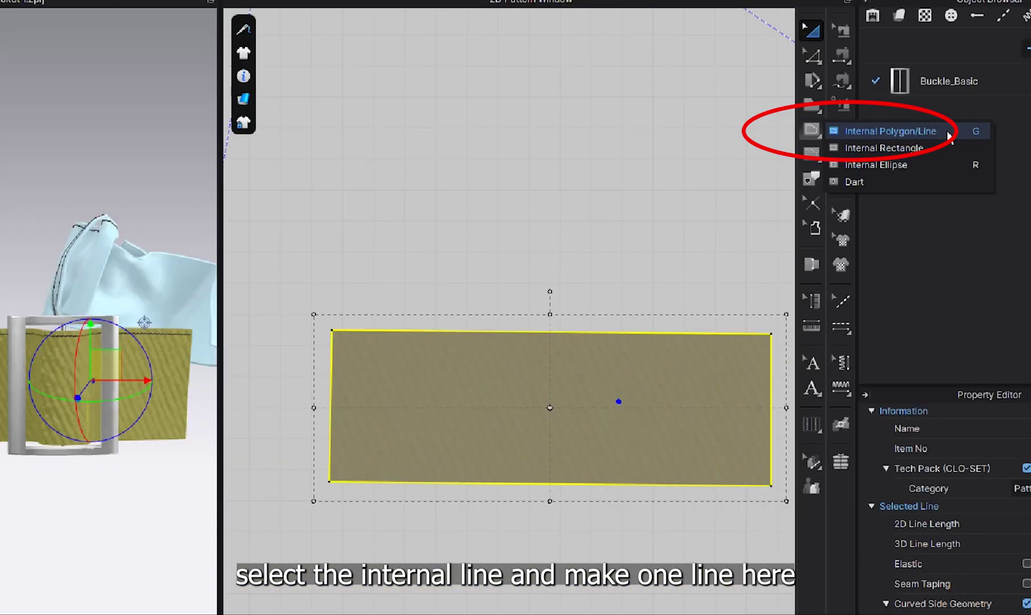
left_click(947, 133)
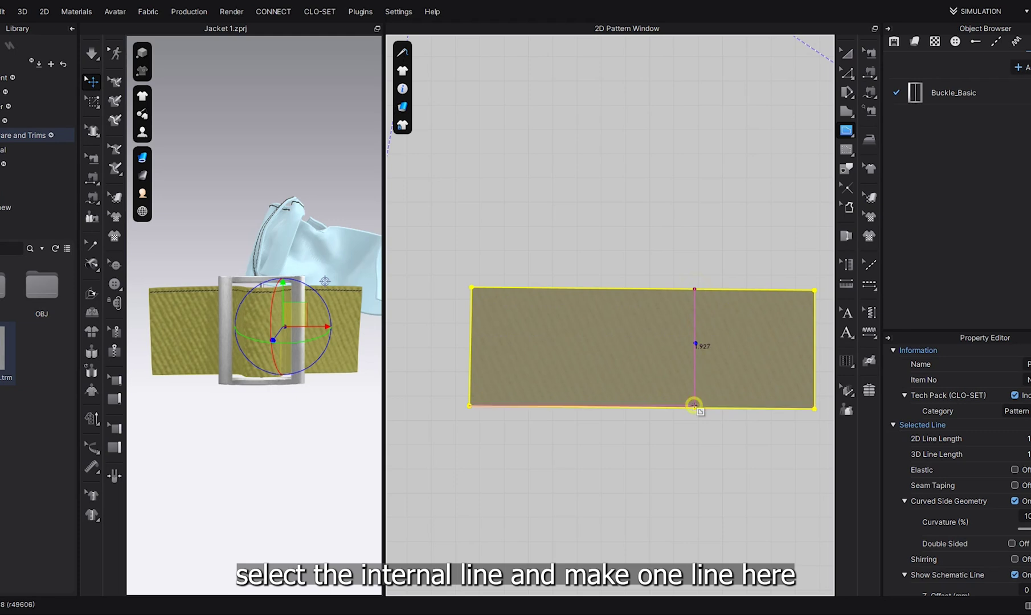
left_click(694, 405)
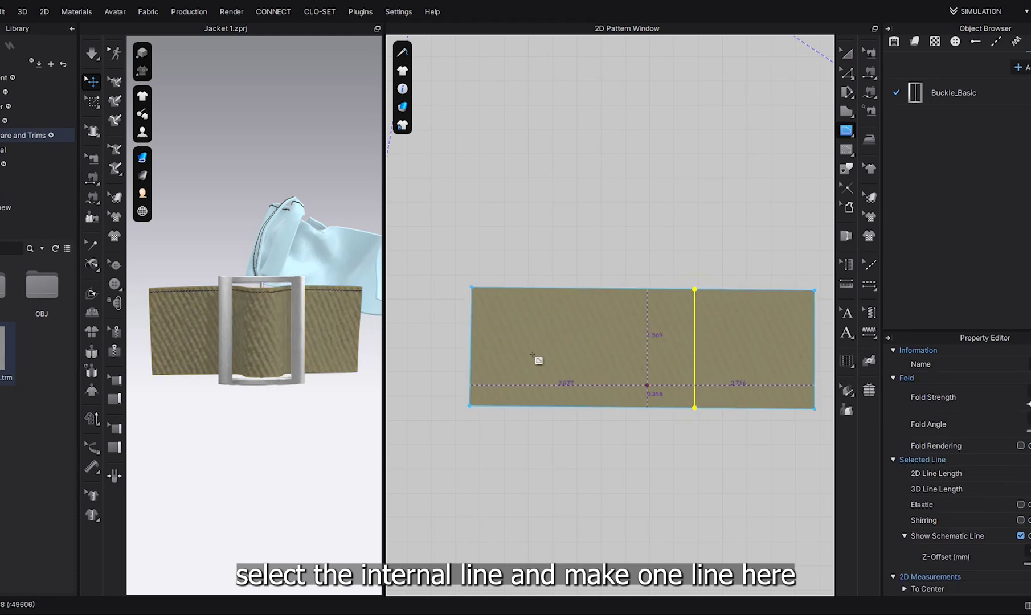
left_click(142, 97)
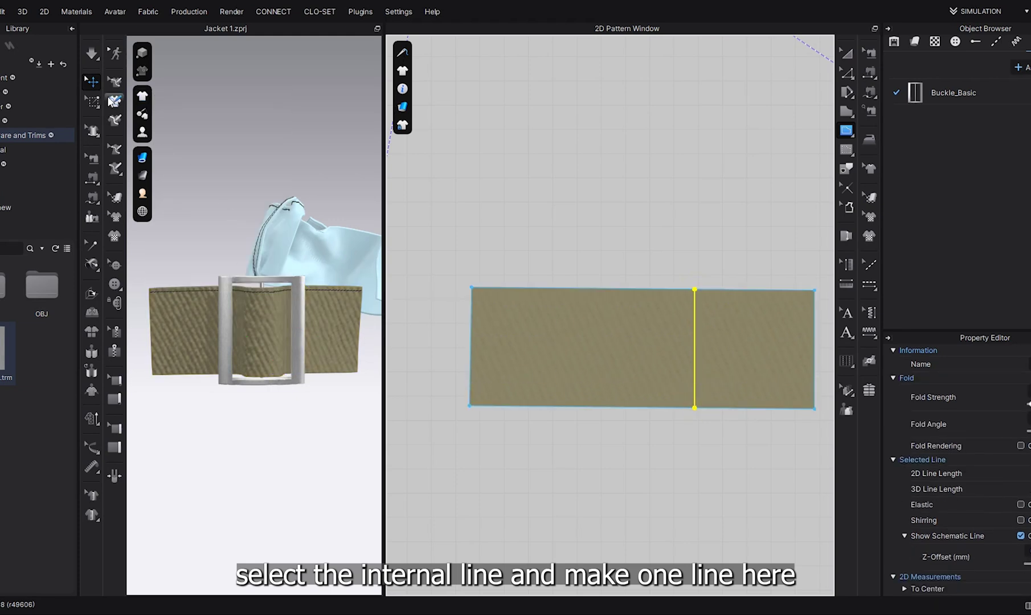
left_click(142, 96)
left_click(273, 314)
left_click(203, 86)
left_click(143, 96)
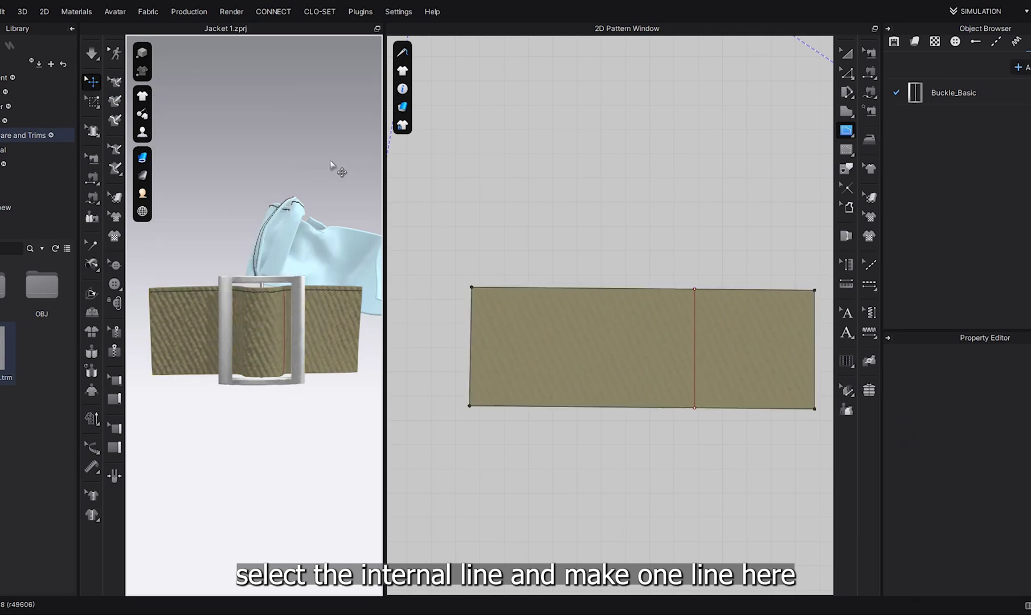
right_click_drag(344, 315, 332, 324)
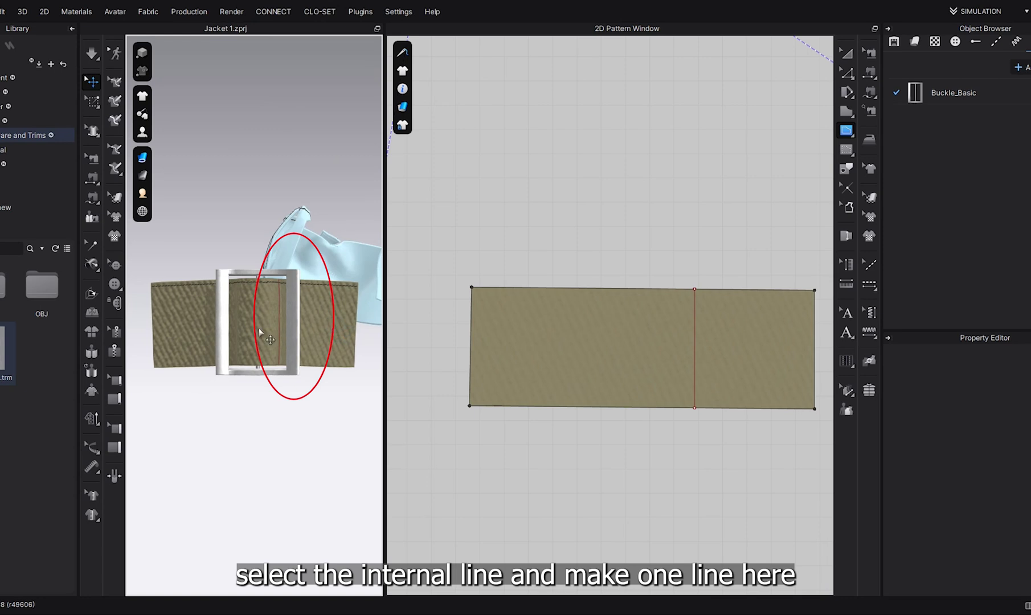
Step: Draw a second vertical internal line across the belt piece about one third along its length, beside the opposite buckle bar
left_click(234, 326)
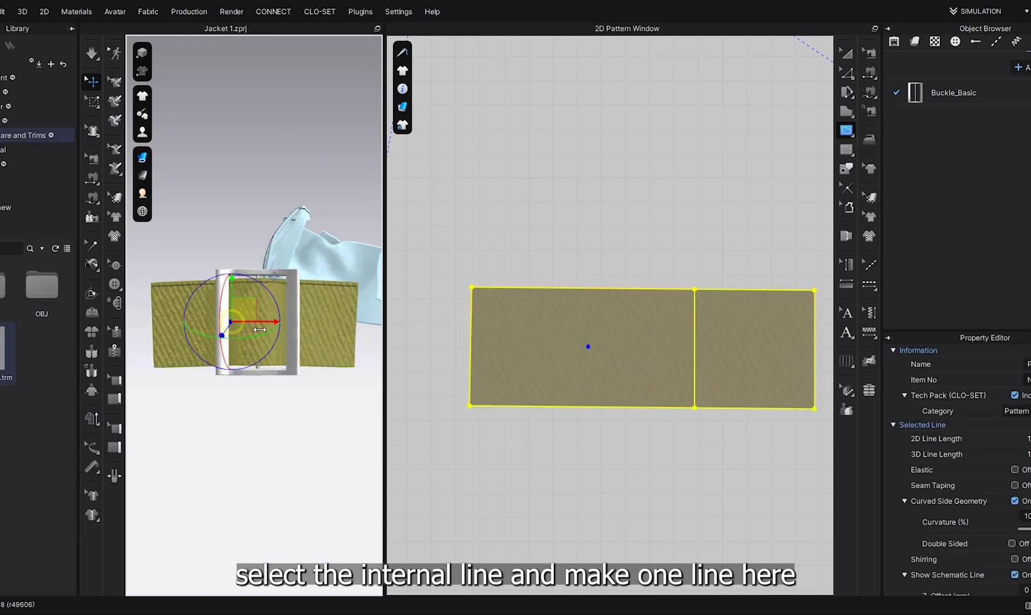
left_click(847, 132)
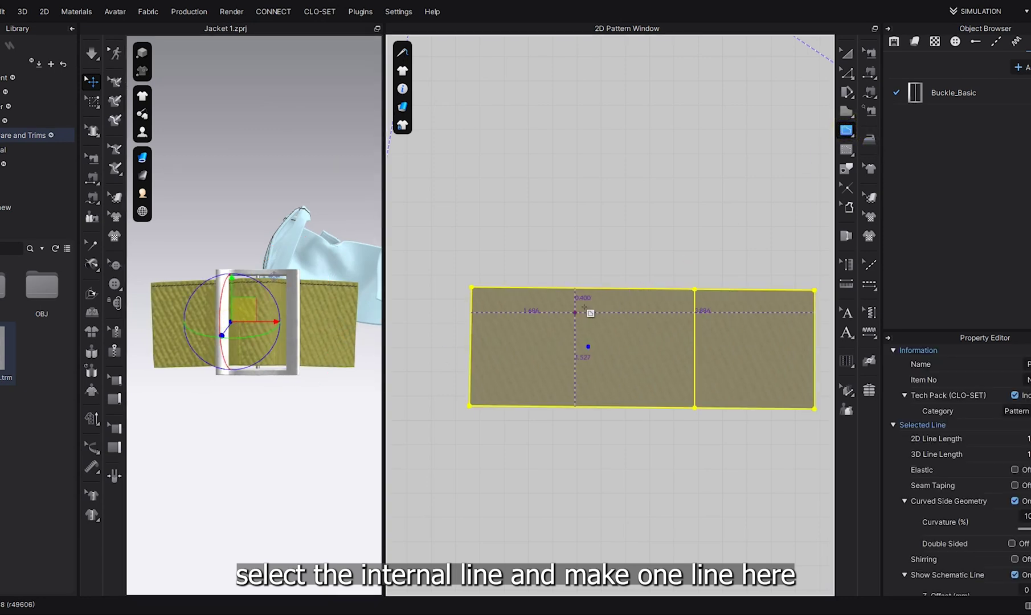
left_click(593, 406)
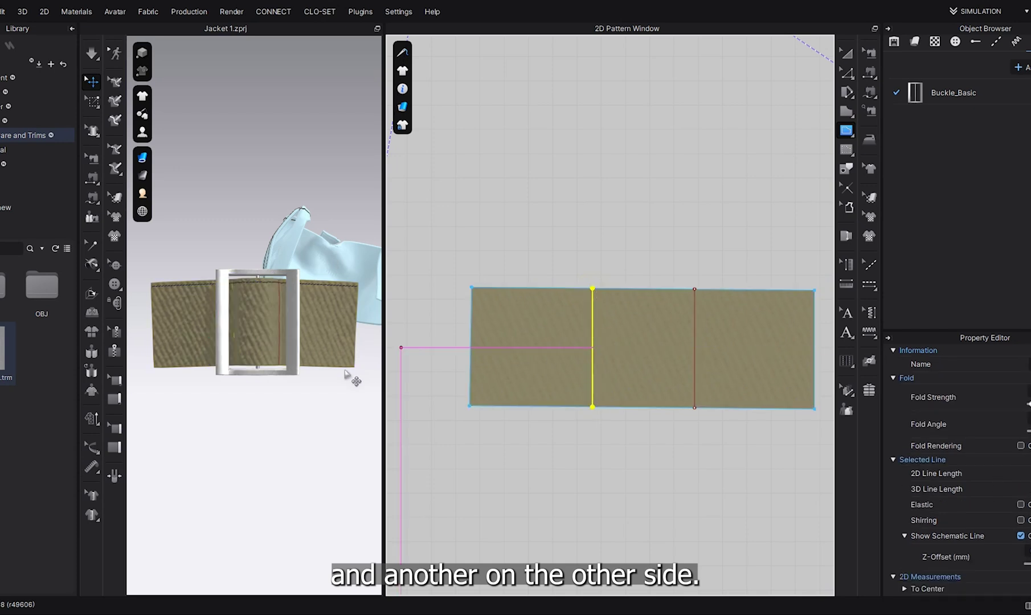
mouse_move(349, 373)
right_mouse_down()
mouse_move(338, 379)
mouse_move(348, 405)
mouse_move(336, 380)
right_mouse_up()
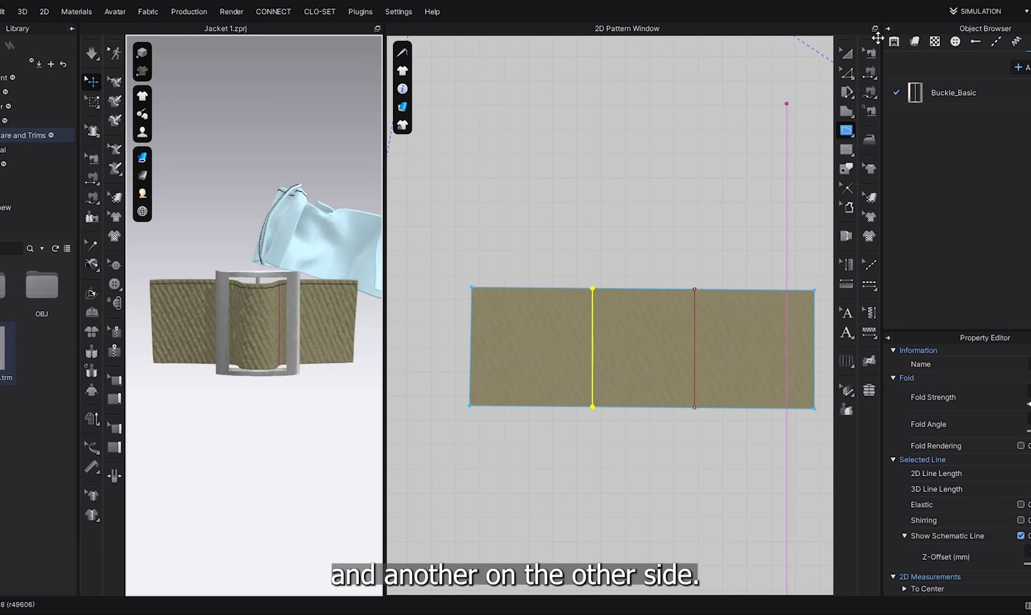
Step: Copy the belt piece and paste the duplicate well behind the outer belt in the 3D view
left_click(846, 52)
left_click_drag(383, 260, 780, 260)
right_click_drag(632, 304, 440, 352)
left_click(459, 358)
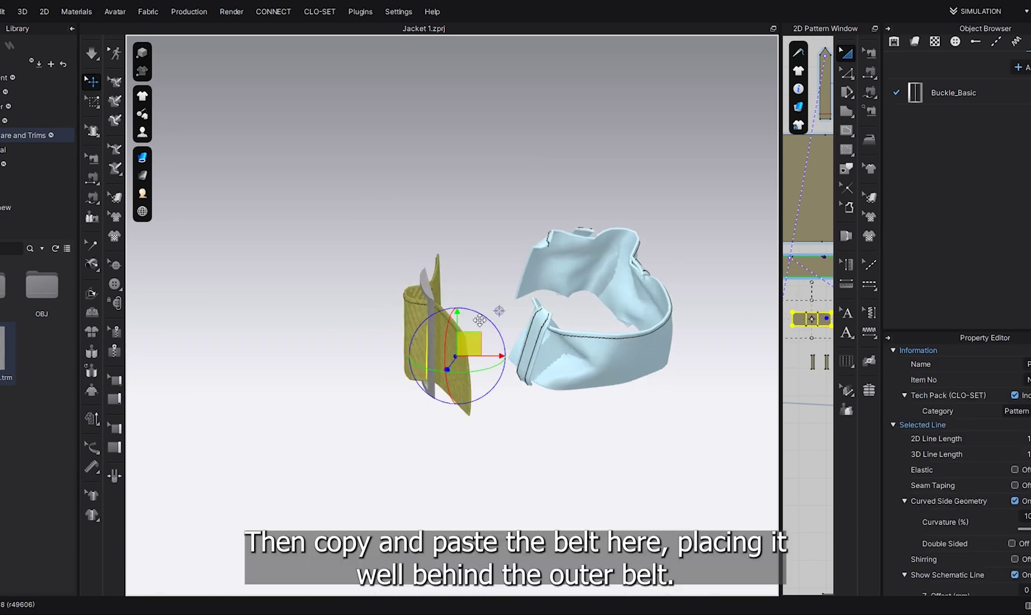
right_click_drag(479, 320, 389, 352)
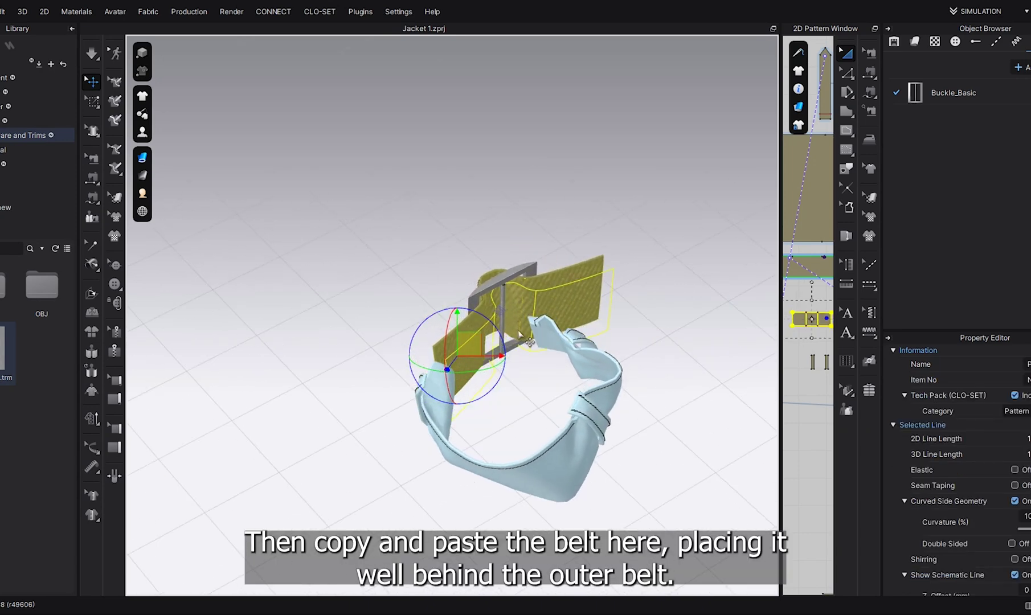
right_click_drag(519, 333, 537, 366)
left_click_drag(526, 362, 525, 358)
right_click_drag(525, 358, 496, 279)
Step: Hide the blue sleeve piece in the 3D view, leaving only the belt pieces and the buckle
left_click(577, 448)
right_click_drag(577, 448, 519, 408)
middle_click_drag(366, 236, 446, 388)
left_click(448, 345)
key("shift+q")
Step: Enlarge the pattern window and place the duplicate belt's pattern directly below the original belt piece
right_click_drag(511, 388, 385, 370)
left_click(390, 374)
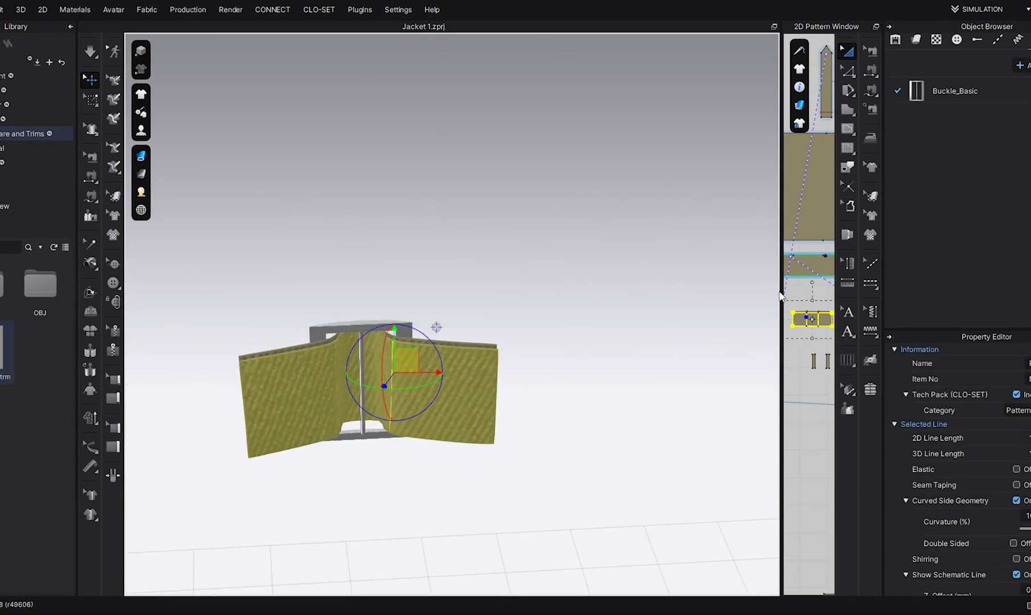
left_click_drag(781, 294, 458, 299)
key("ctrl+c")
key("ctrl+v")
left_click(634, 348)
left_click(681, 142)
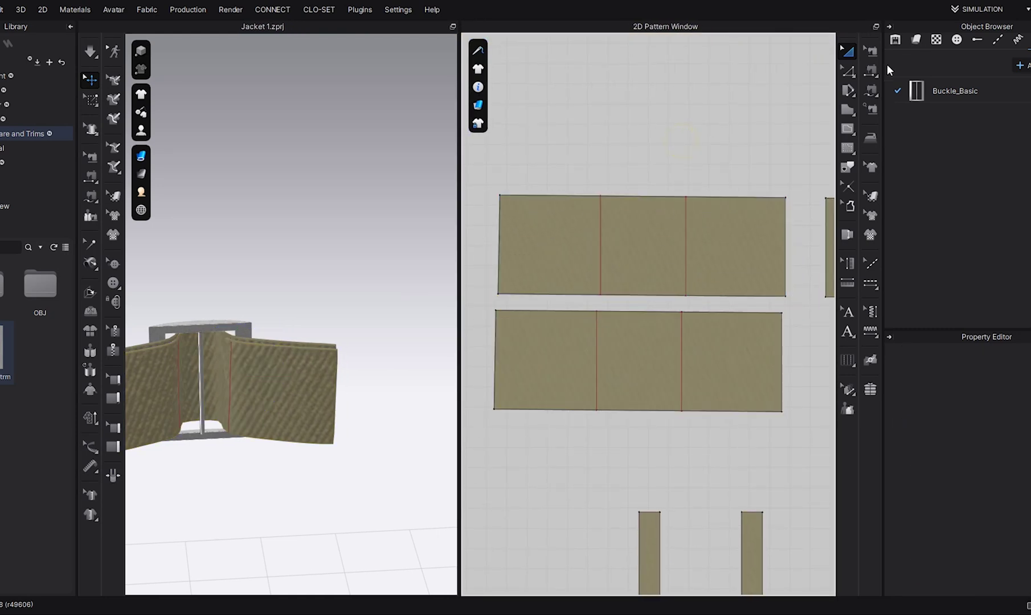
Step: Cut the lower belt copy along its right internal line, and Cut & Sew it along its left internal line
left_click(846, 71)
left_click(681, 349)
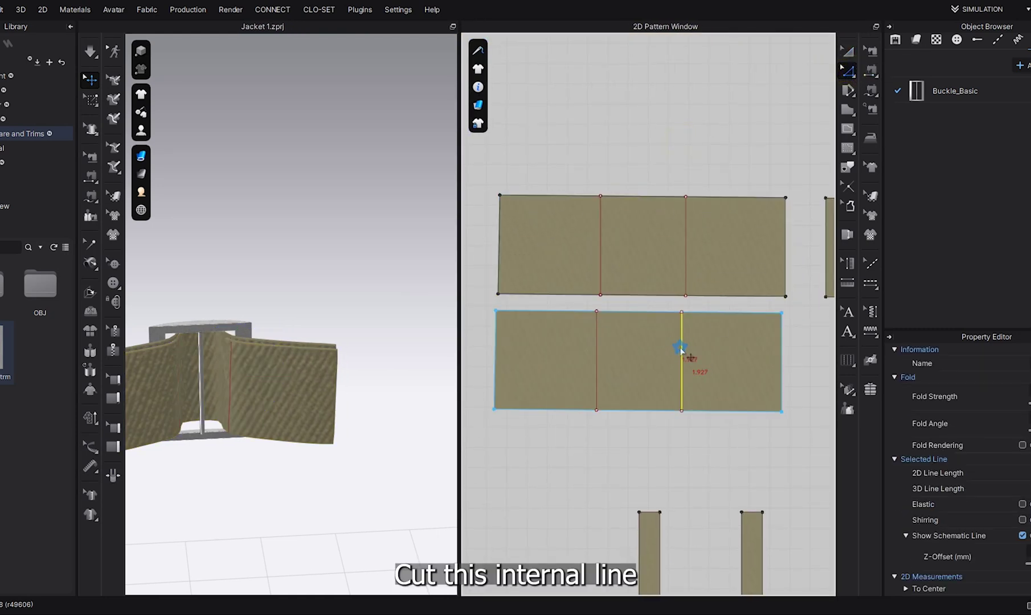
right_click(681, 349)
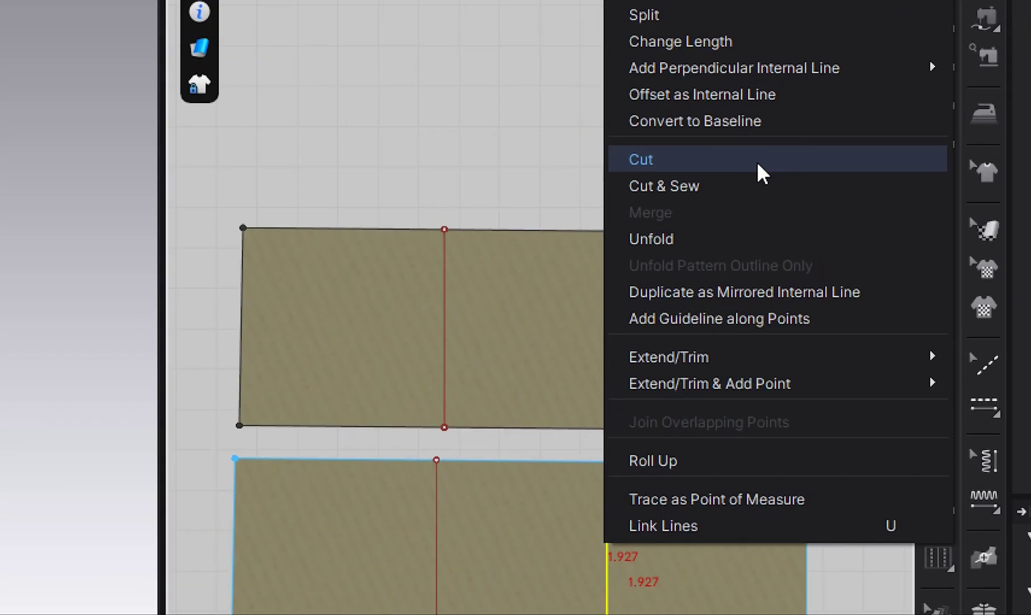
left_click(757, 161)
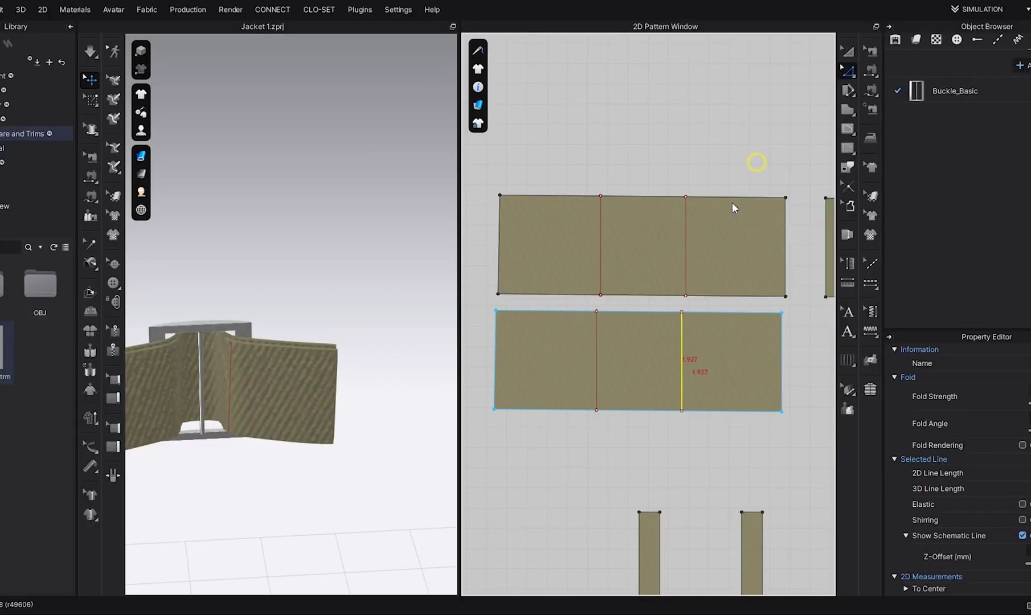
right_click(583, 345)
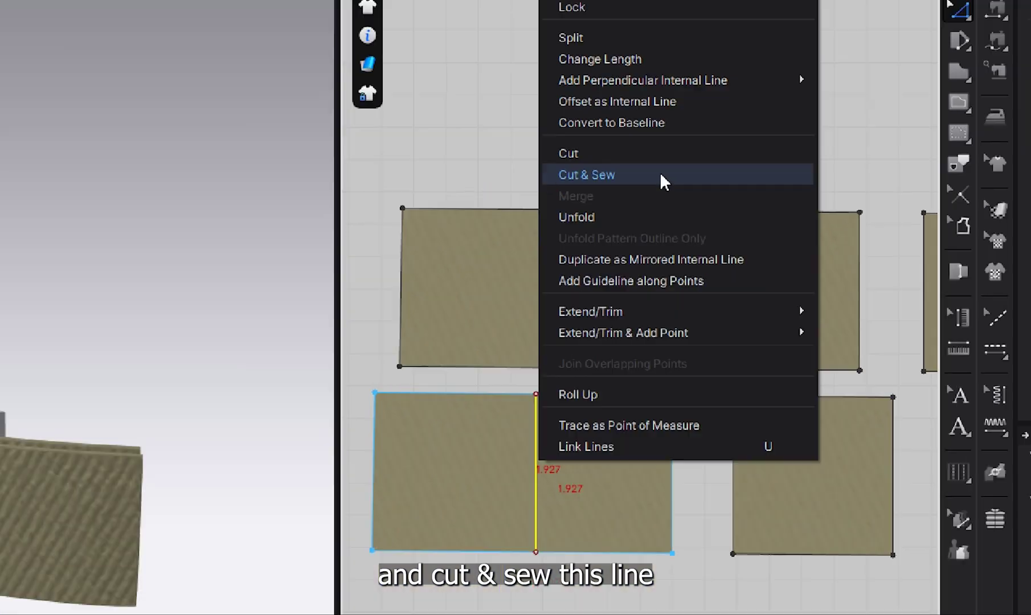
left_click(660, 194)
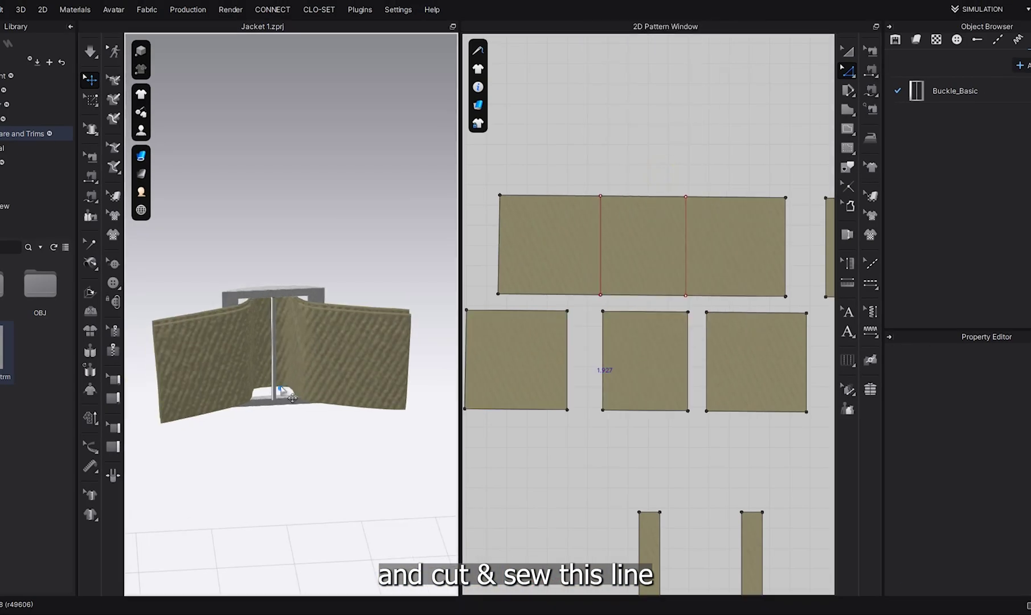
Step: Delete the belt copy's detached right end piece and move the left end piece close to the middle piece in 2D
left_click(220, 474)
scroll(221, 474, "down", 2)
middle_click_drag(221, 475, 237, 393)
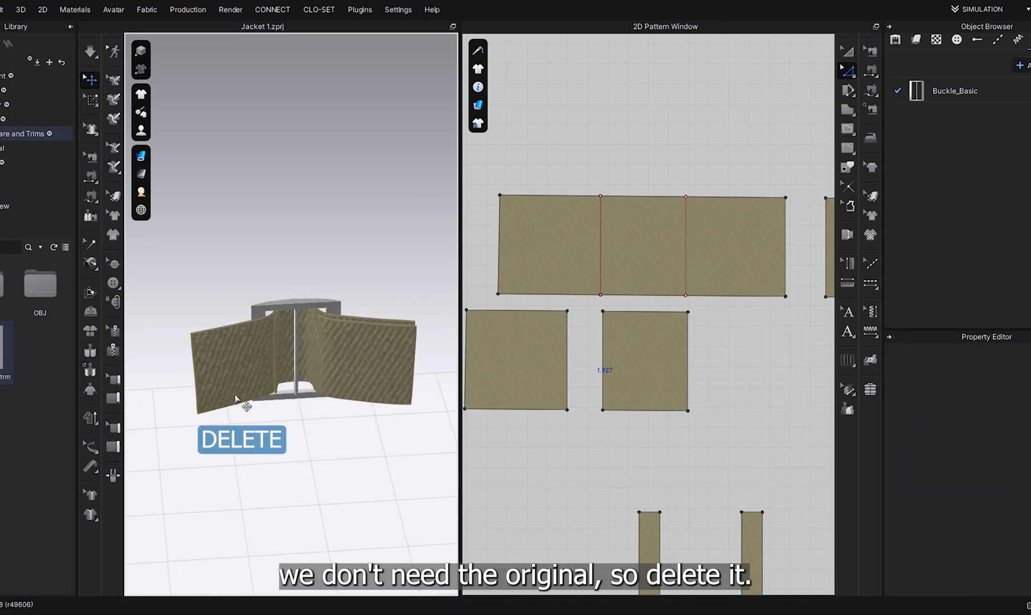
left_click(301, 346)
mouse_move(297, 434)
right_mouse_down()
mouse_move(292, 511)
mouse_move(295, 391)
mouse_move(297, 434)
right_mouse_up()
left_click(344, 446)
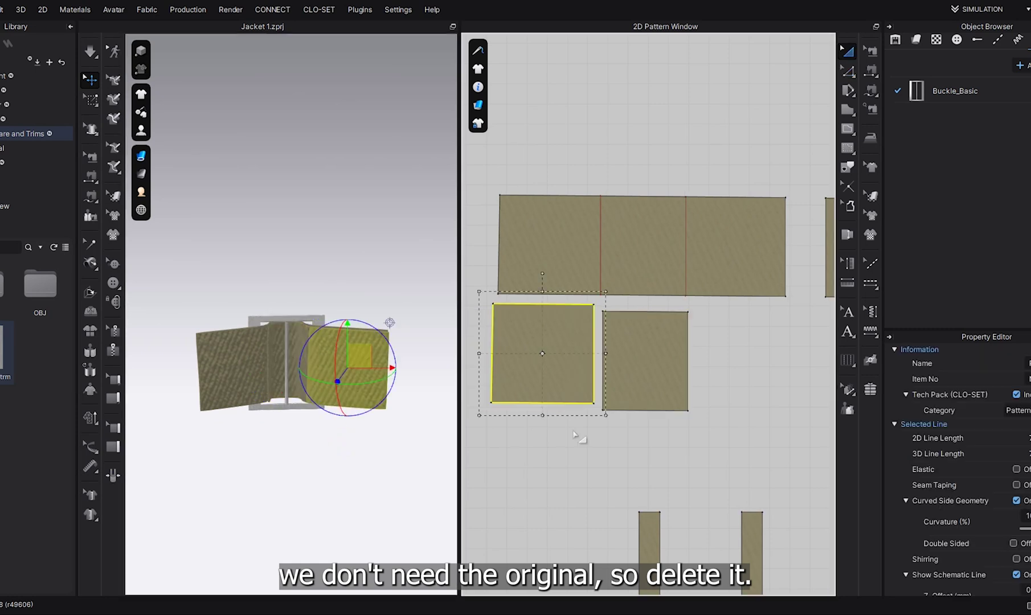
left_click_drag(552, 337, 560, 344)
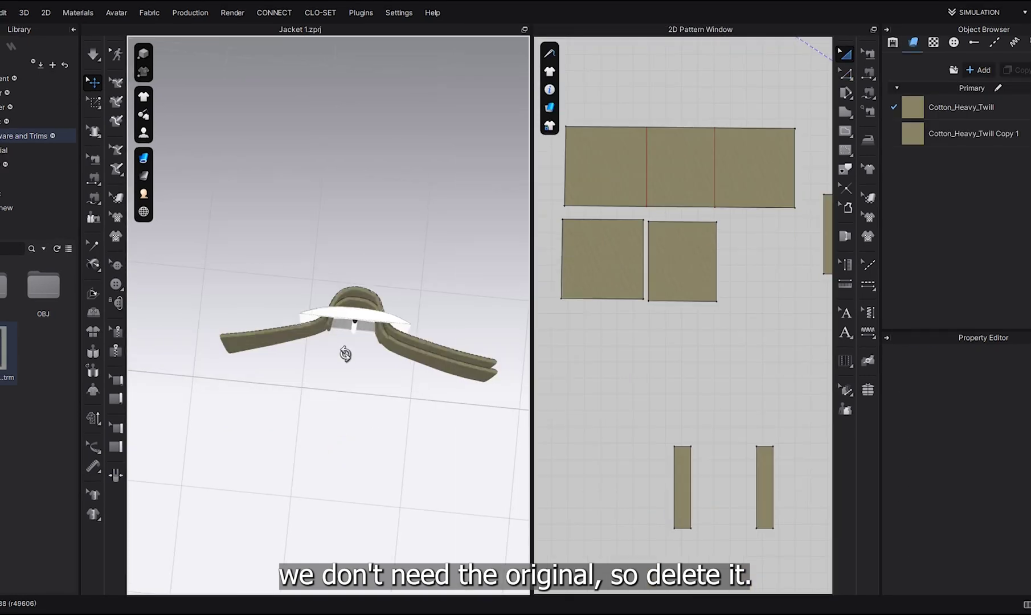
Step: Copy the middle belt piece, paste it in the 3D view, and move its pattern below the original middle piece
mouse_move(345, 354)
right_mouse_down()
mouse_move(343, 370)
mouse_move(345, 360)
right_mouse_up()
left_click(360, 311)
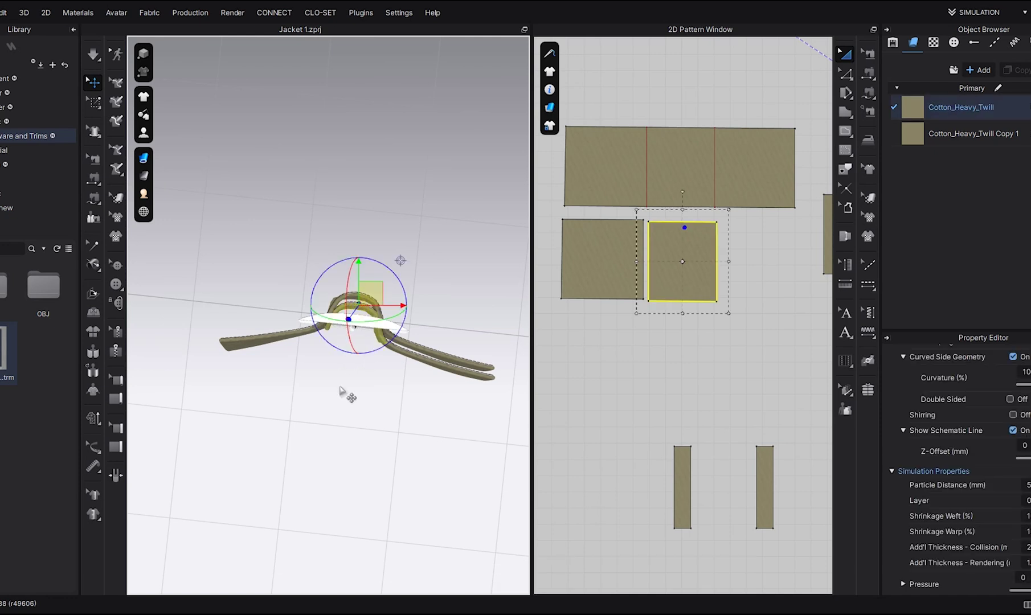
right_click_drag(343, 384, 336, 323)
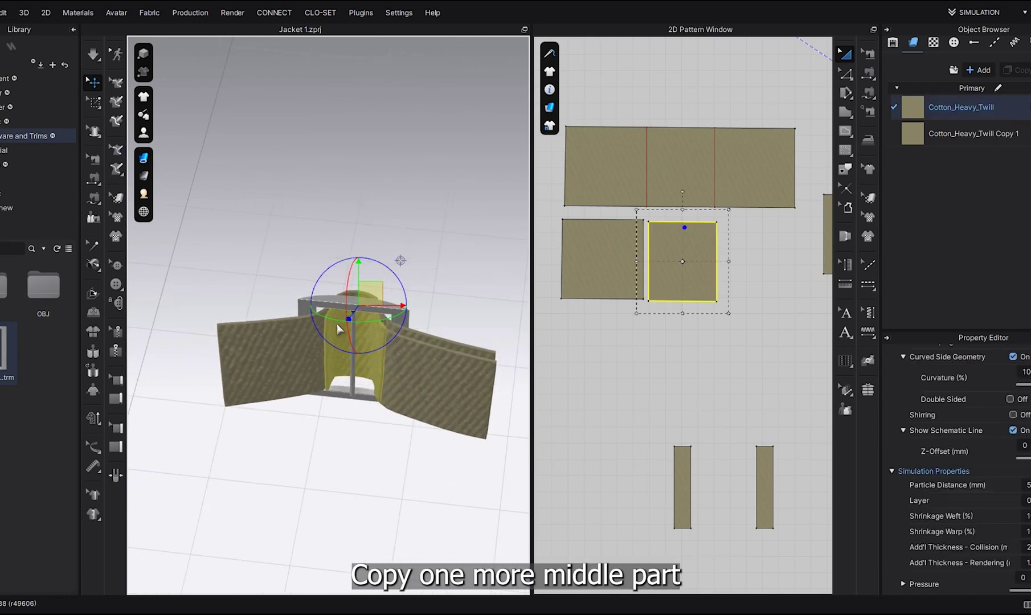
left_click(351, 411)
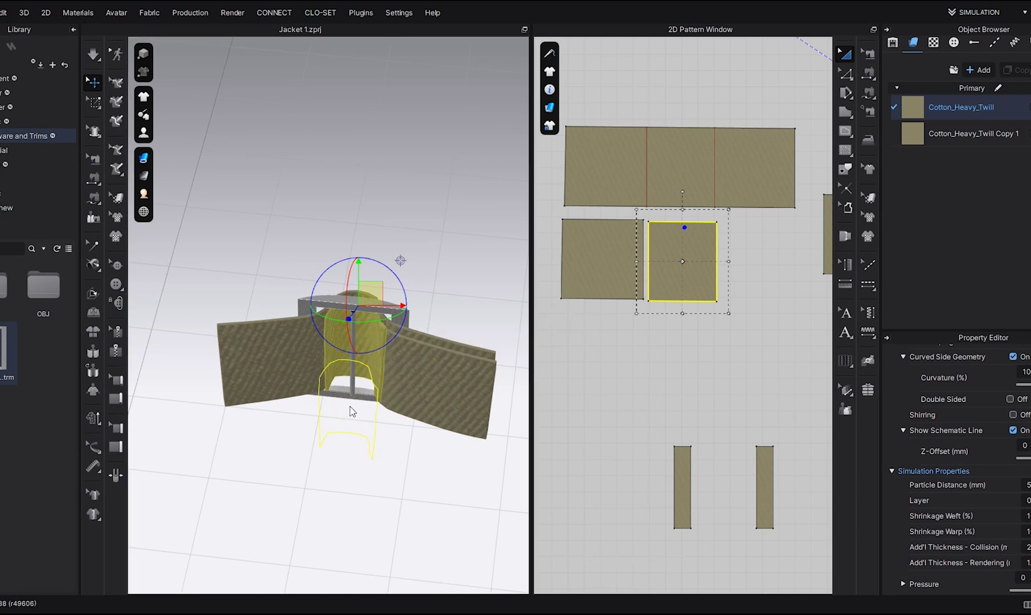
key("ctrl+v")
left_click_drag(682, 295, 682, 384)
Step: Position the new middle piece in 3D behind the buckle, facing the looped belt section
right_click_drag(358, 399, 431, 355)
left_click_drag(341, 392, 342, 357)
right_click_drag(342, 357, 330, 377)
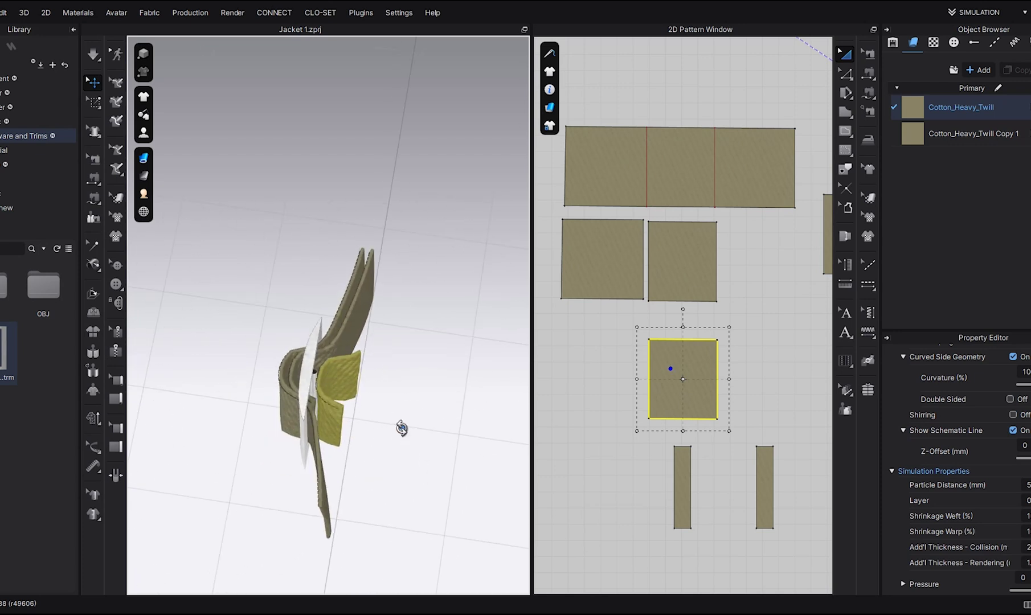
right_click_drag(401, 428, 306, 391)
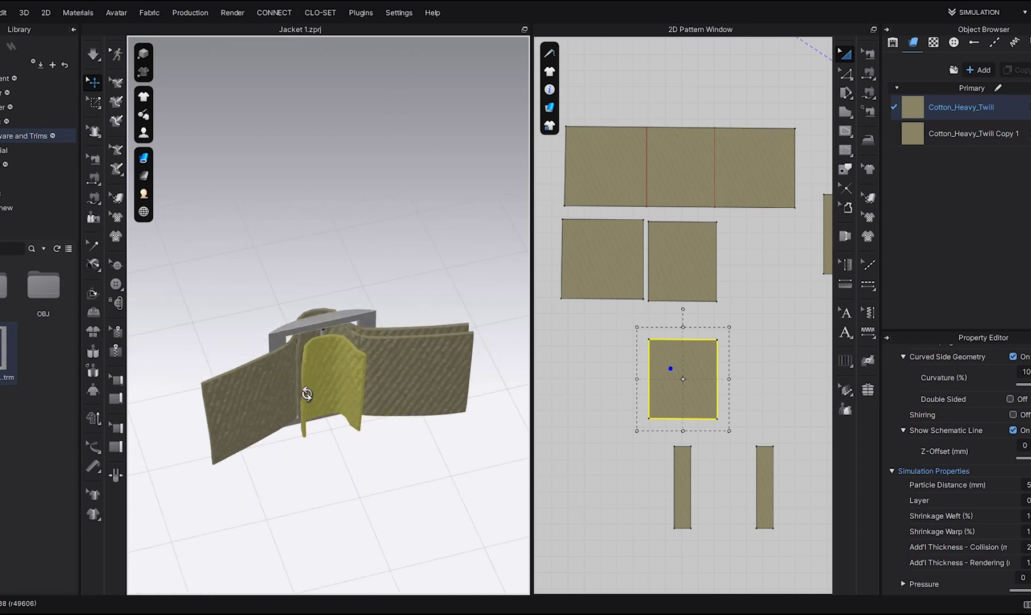
Step: Sew both sides of the new middle piece to the matching sides of the original middle piece with Segment Sewing
left_click(870, 73)
right_click_drag(320, 389, 340, 392)
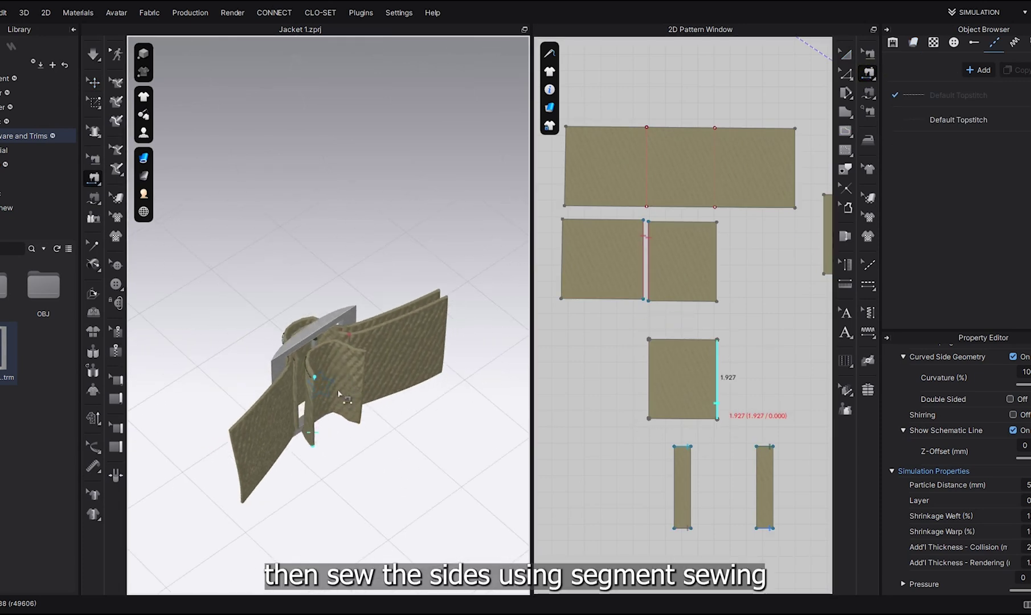
left_click(295, 380)
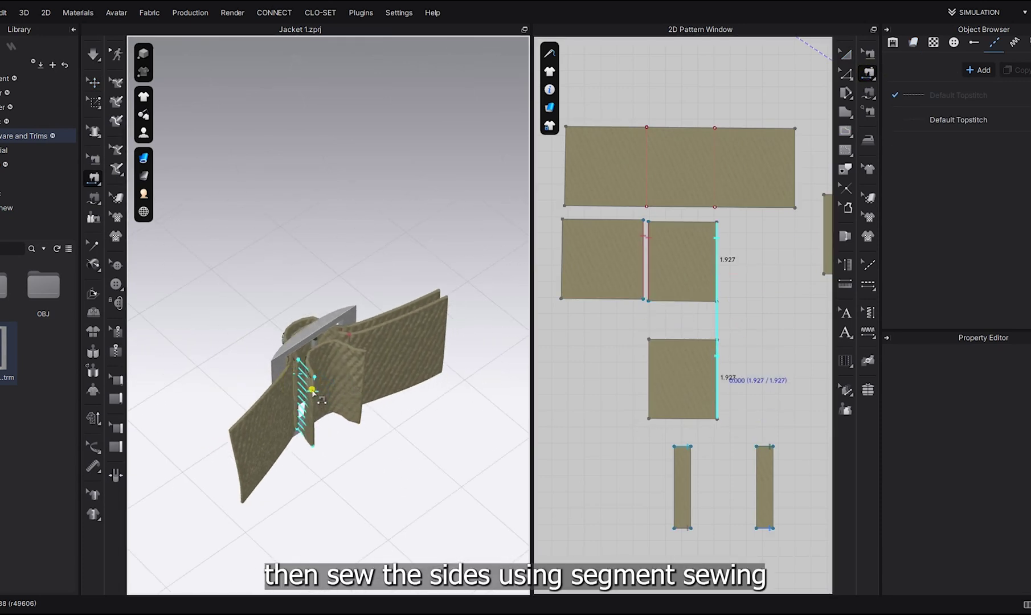
left_click(313, 392)
right_click_drag(313, 393, 229, 360)
left_click(368, 368)
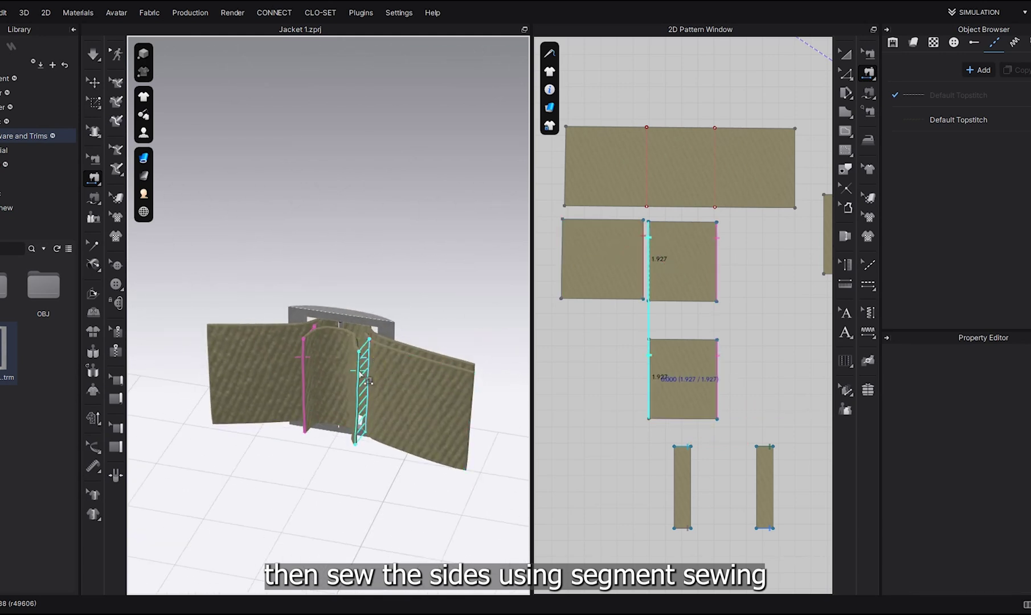
left_click(363, 376)
Step: Set the simulation Layer of the outer belt piece to 2
right_click_drag(342, 450, 630, 398)
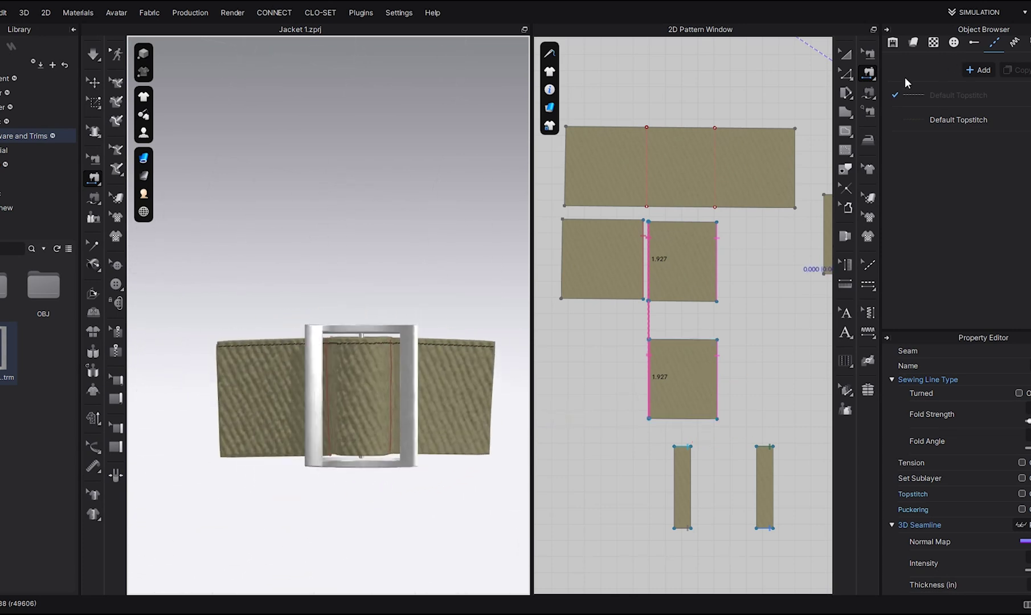
left_click(847, 54)
left_click(448, 366)
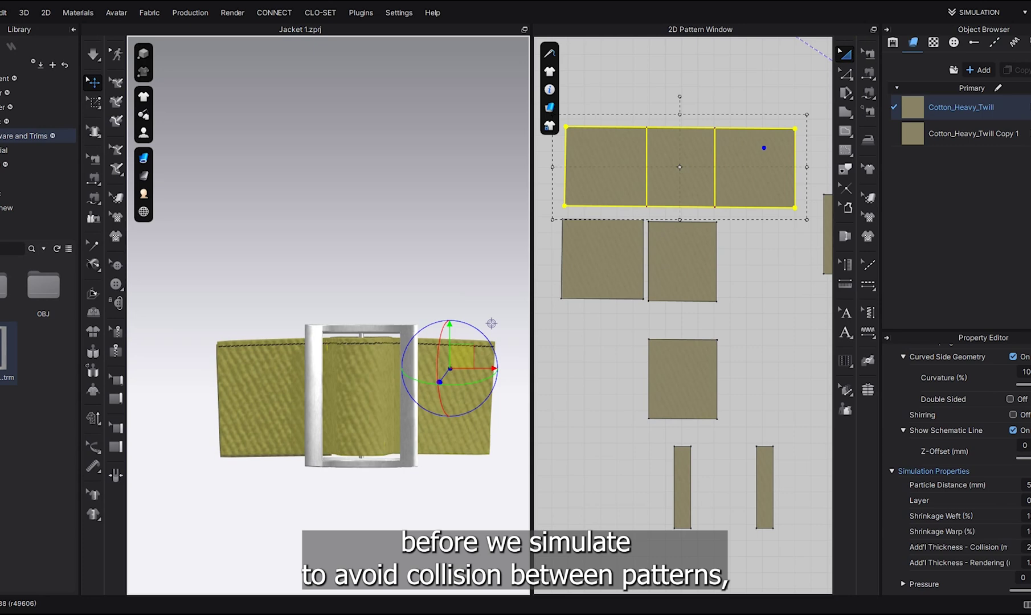
scroll(956, 467, "down", 2)
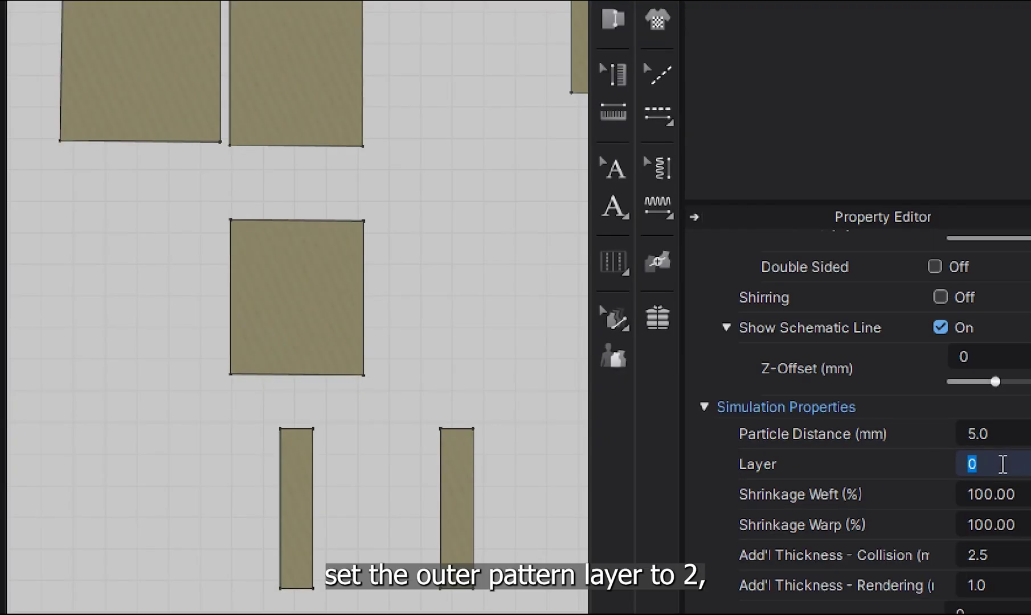
type("2")
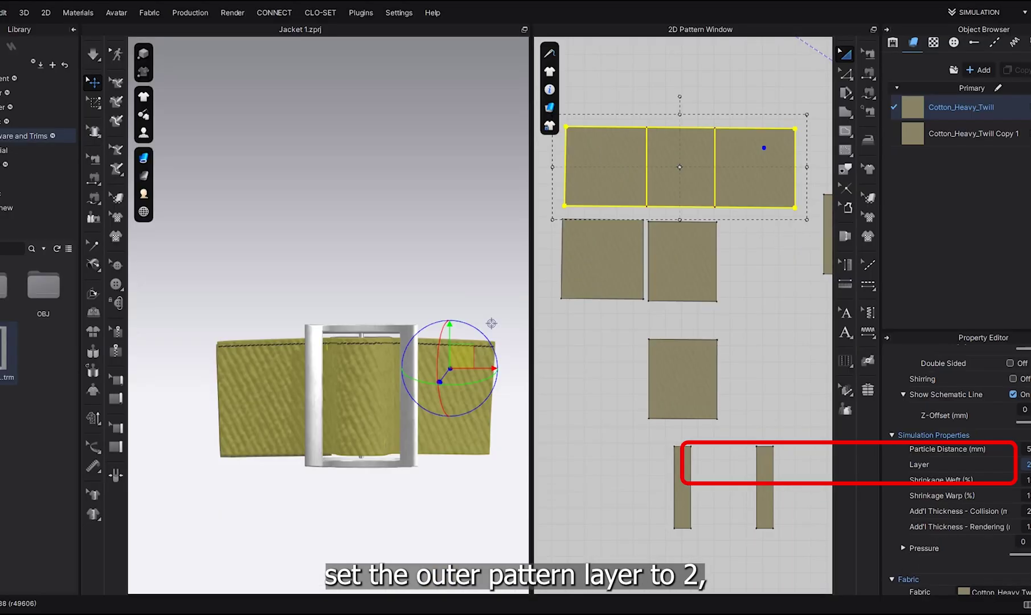
key("Return")
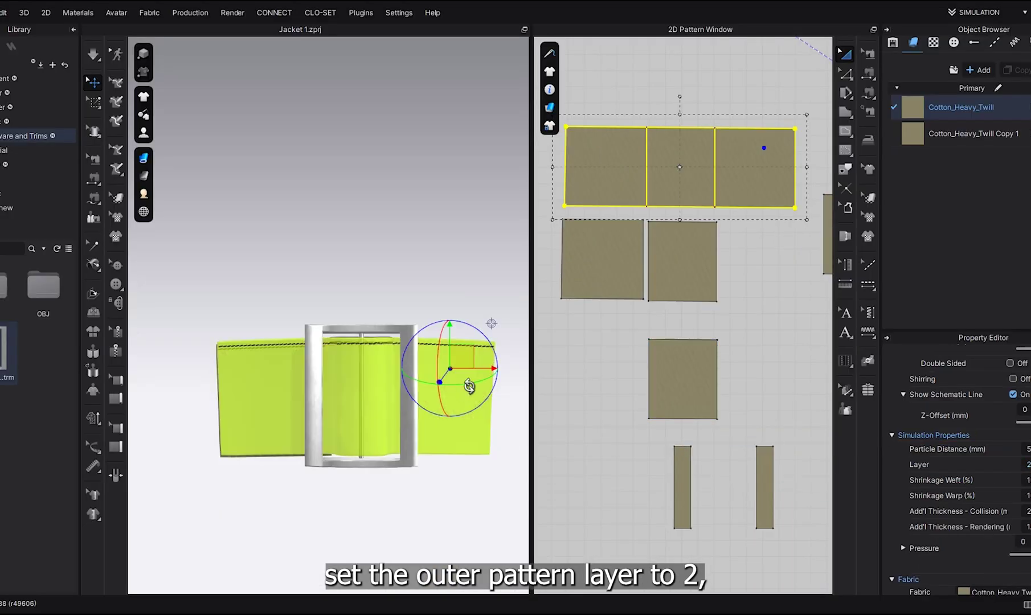
Step: Set the simulation Layer of the two sewn belt copy pieces behind the outer belt to 1
right_click_drag(472, 383, 335, 410)
left_click(277, 294)
left_click(355, 313, "shift")
right_click_drag(365, 344, 425, 344)
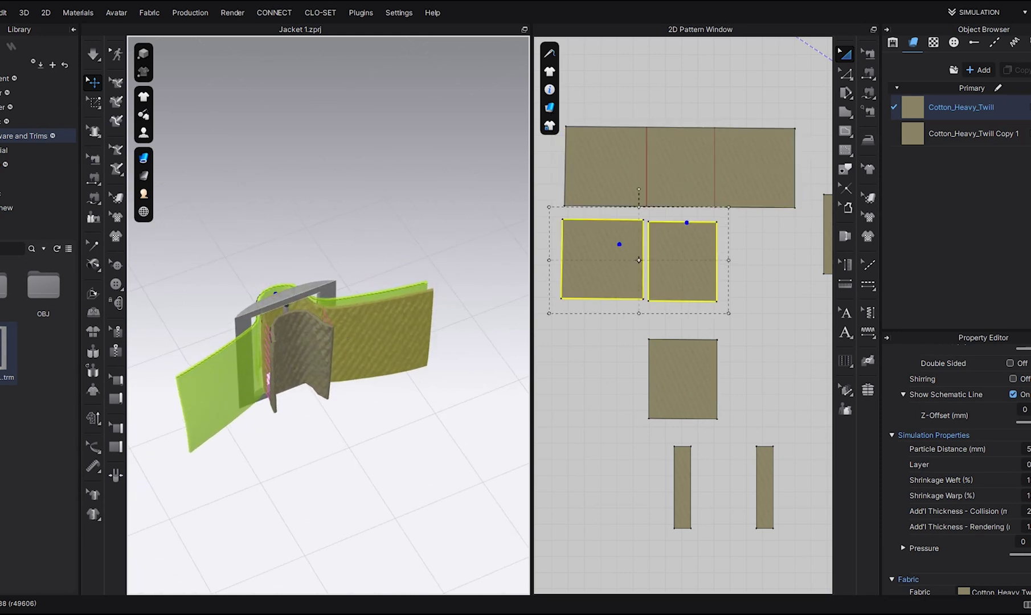
left_click(1028, 465)
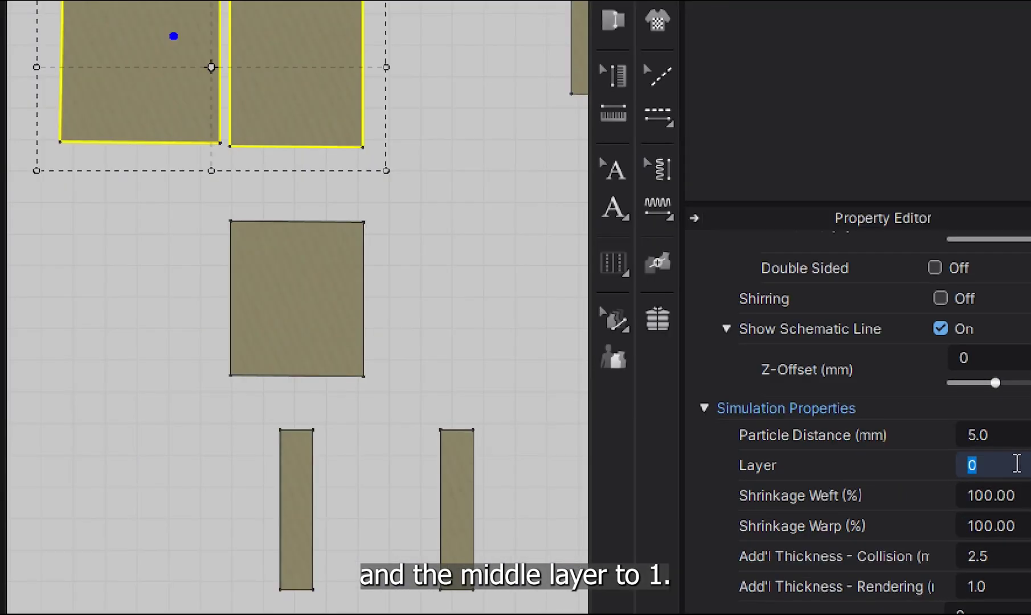
type("1")
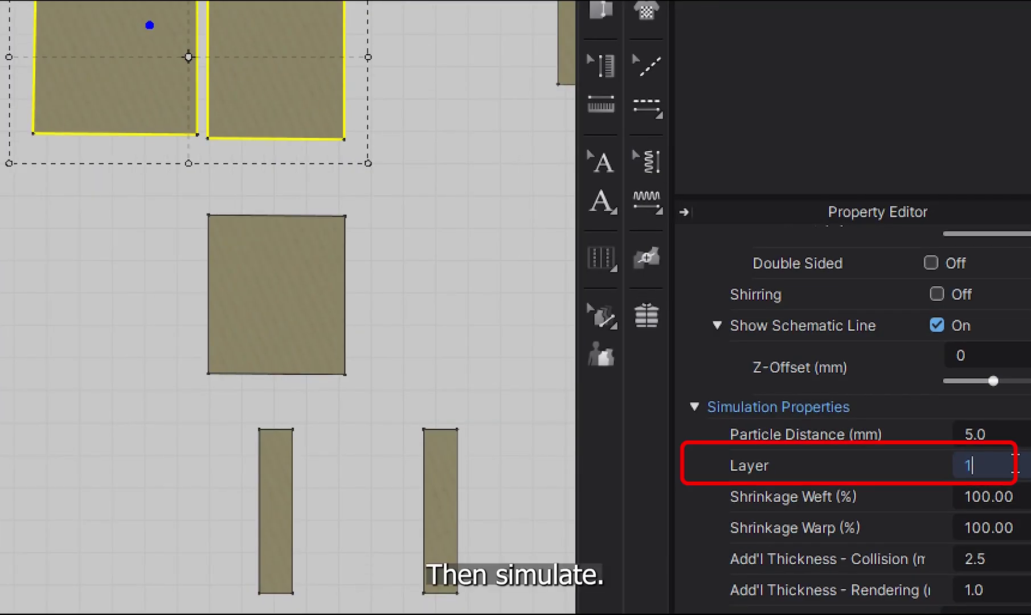
key("Return")
Step: Simulate the layered belt pieces so they settle in the buckle, and stop the simulation
key("space")
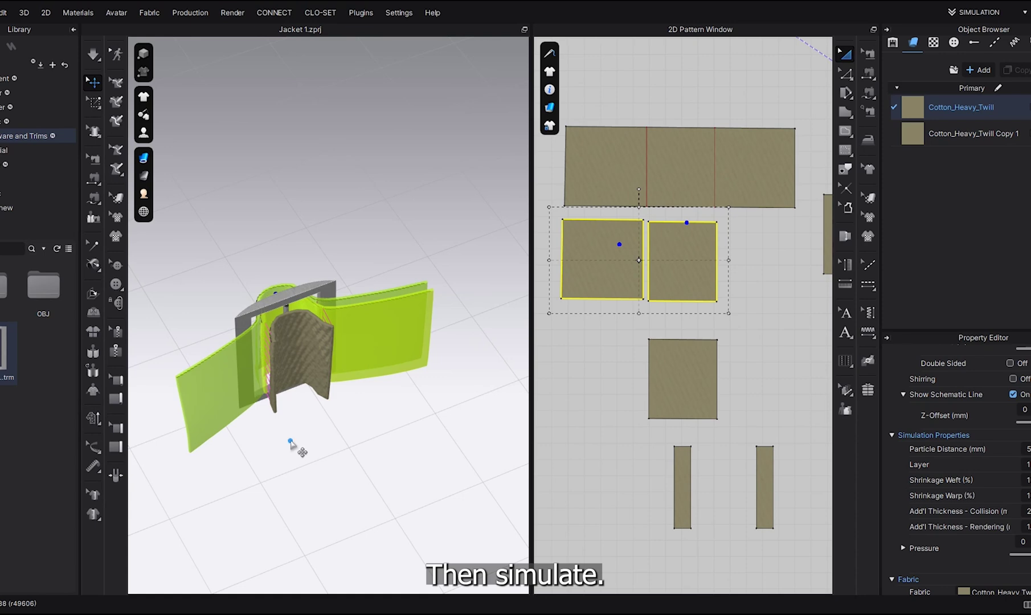
right_click_drag(291, 443, 278, 390)
left_click(278, 389)
left_click(299, 461)
left_click(319, 349)
right_click_drag(319, 349, 358, 367)
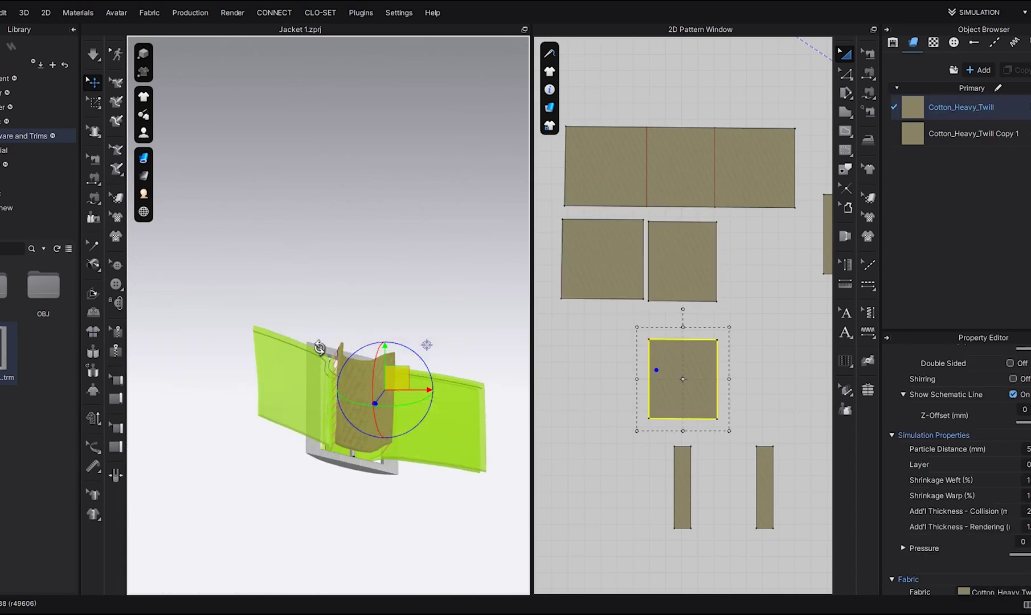
left_click(442, 438)
key("space")
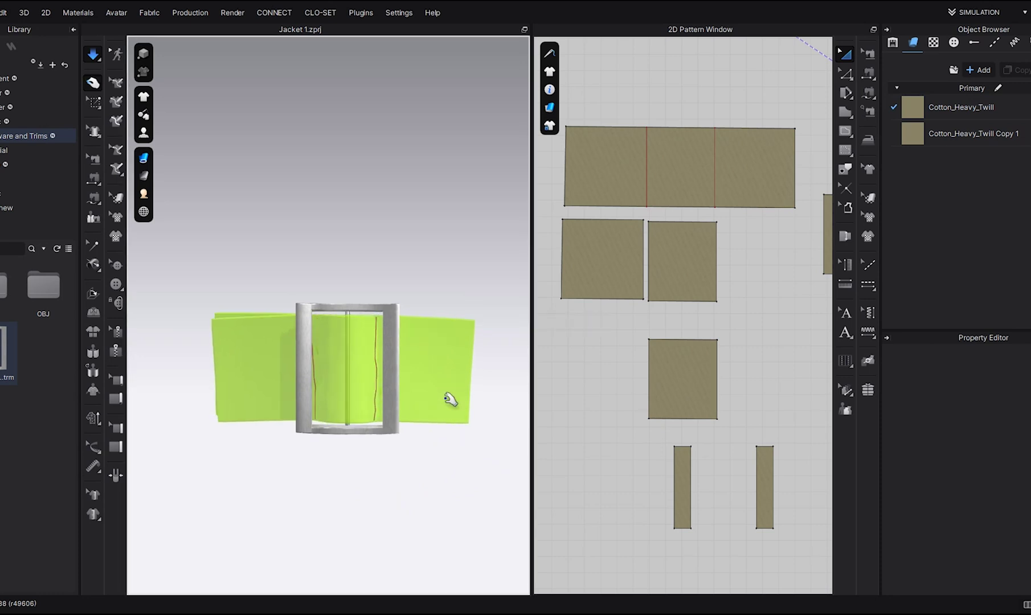
key("space")
Step: Simulate the belt again from the back view to settle the innermost middle piece, and stop it
right_click_drag(446, 397, 418, 405)
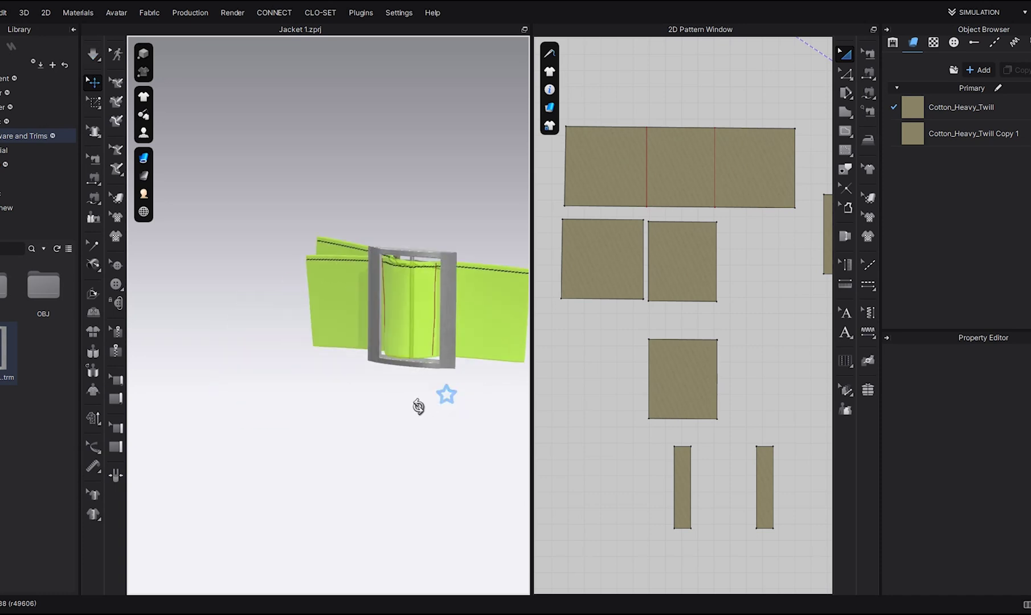
middle_click_drag(396, 352, 345, 407)
left_click(681, 167)
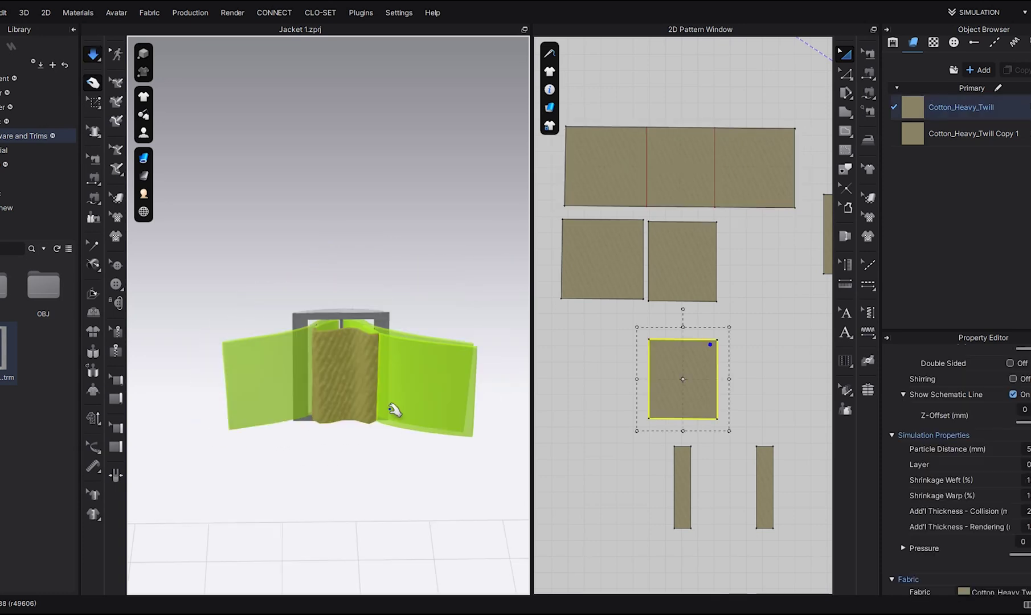
key("space")
Step: Select both separate middle pieces together and shorten them horizontally in the pattern window
right_click_drag(391, 410, 336, 513)
left_click(341, 344)
left_click(682, 263)
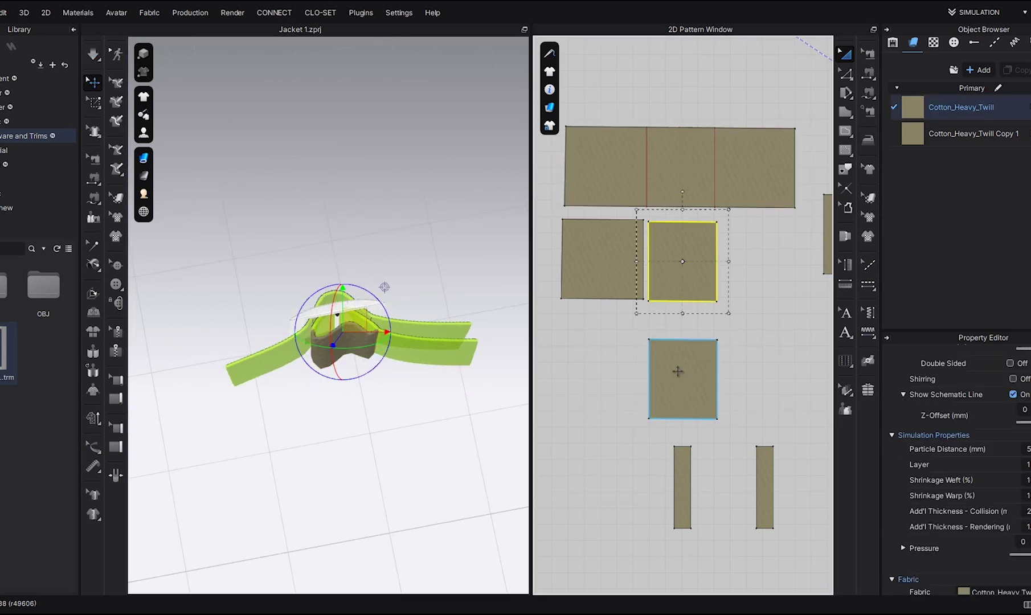
left_click(680, 373, "shift")
key("ctrl+z")
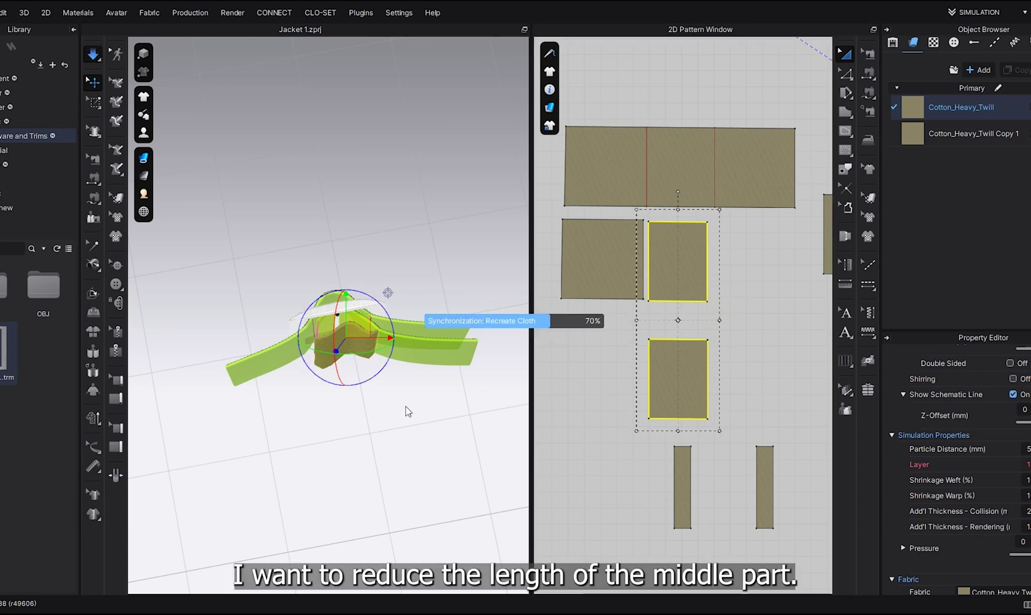
Step: Simulate the belt to settle the shortened middle pieces behind the buckle, and stop the simulation
key("space")
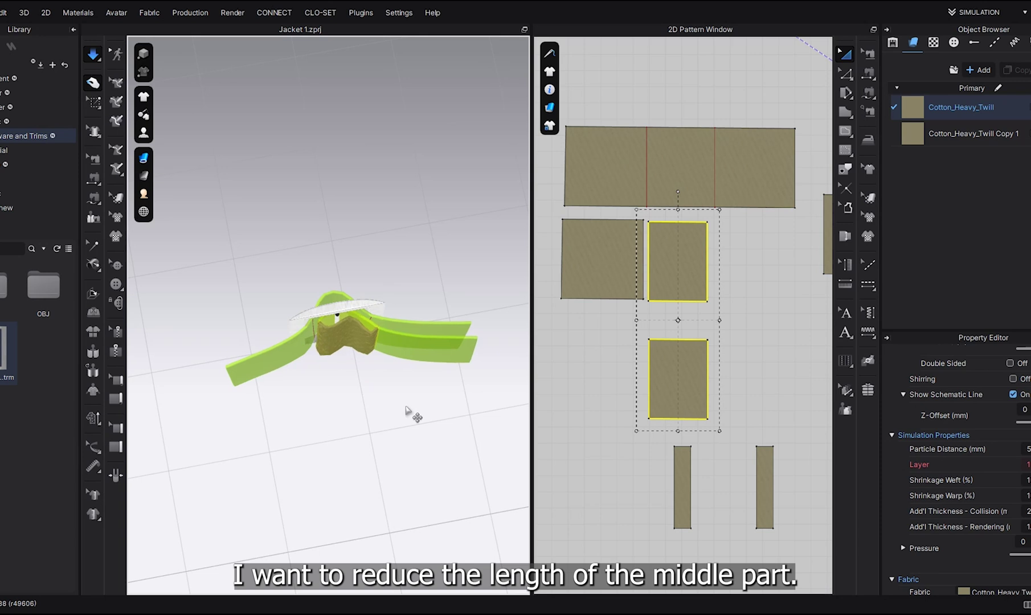
key("space")
right_click_drag(387, 372, 390, 261)
Step: Shorten the two separate middle pieces slightly more horizontally and simulate the belt again
left_click_drag(719, 320, 716, 320)
right_click(716, 320)
left_click(483, 380)
right_click_drag(340, 405, 374, 426)
key("space")
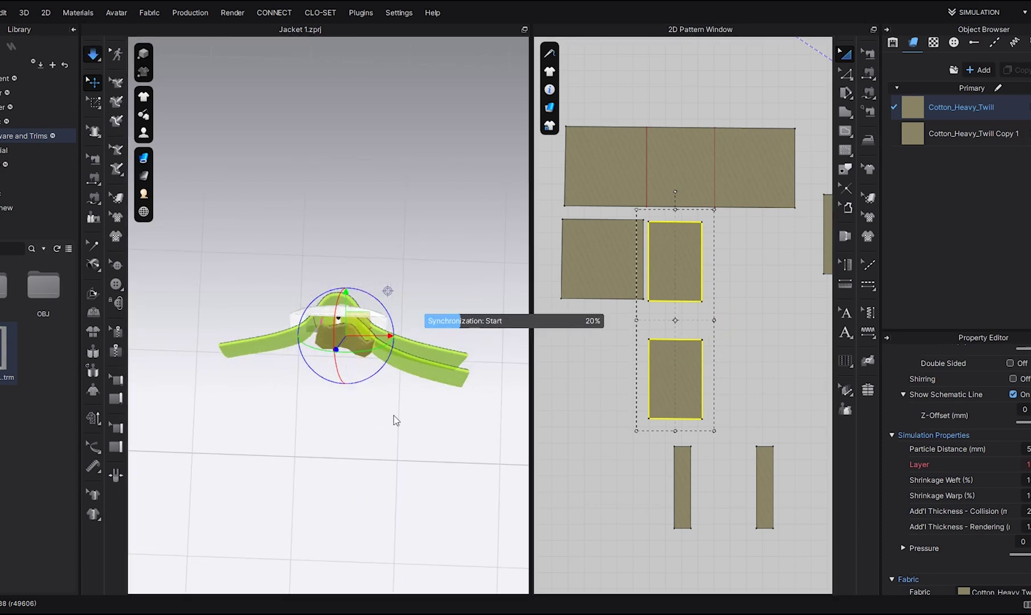
left_click(393, 416)
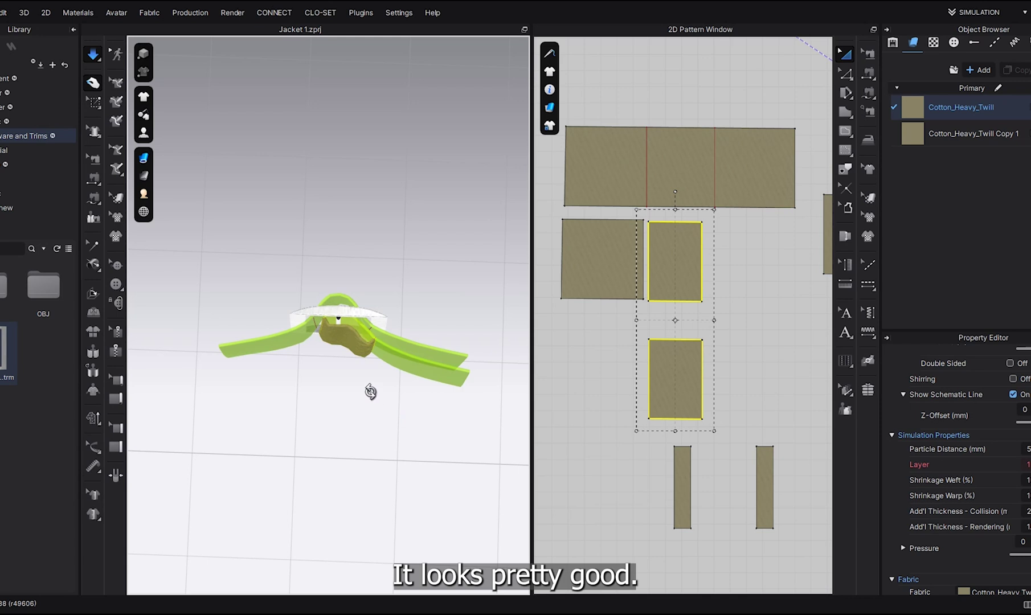
Step: Pull the free end of the outer belt outward during simulation so it lies straight, and stop the simulation
right_click_drag(370, 392, 662, 327)
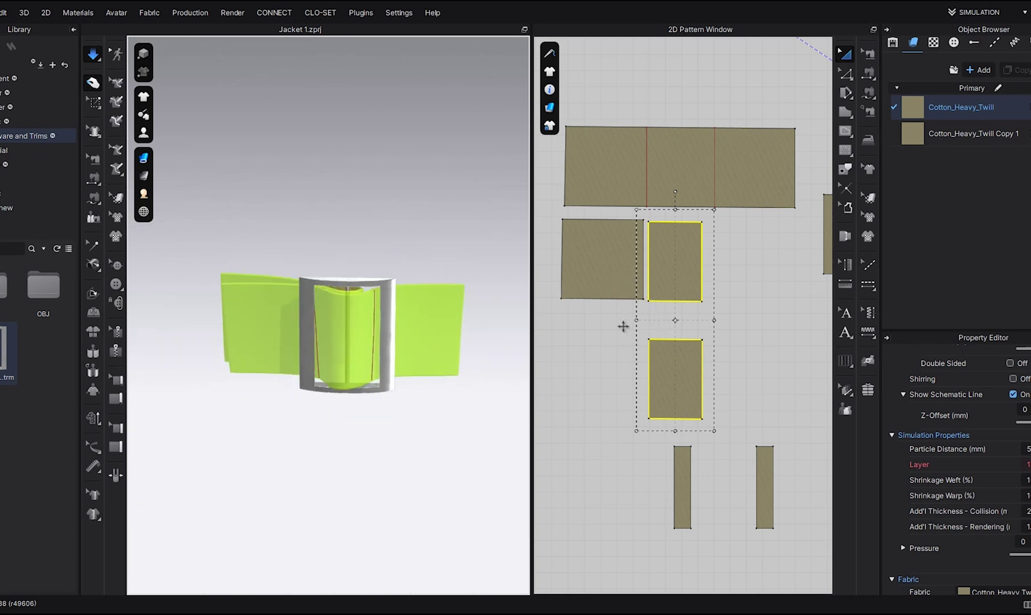
left_click(451, 327)
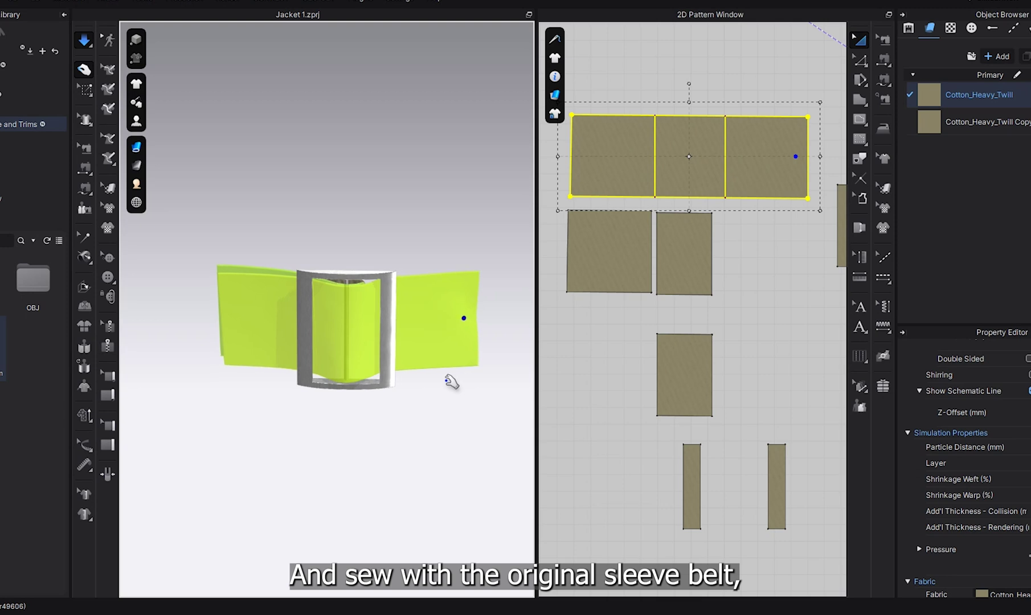
right_click_drag(448, 381, 443, 313)
left_click(410, 407)
key("space")
right_click_drag(410, 406, 413, 412)
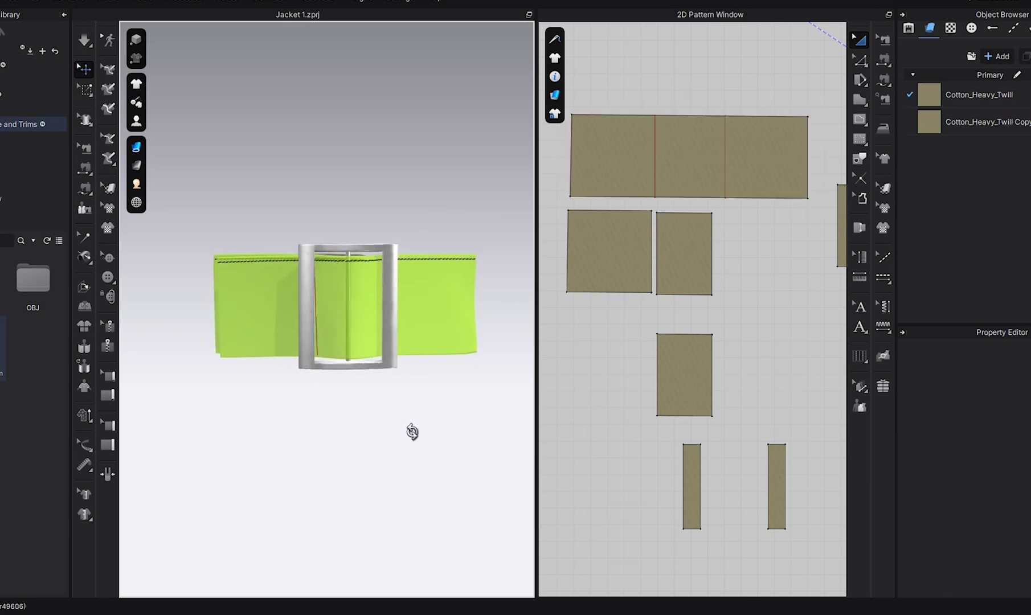
Step: Select the outer belt, its sewn backing piece and both middle pieces together, and freeze them
scroll(621, 275, "down", 4)
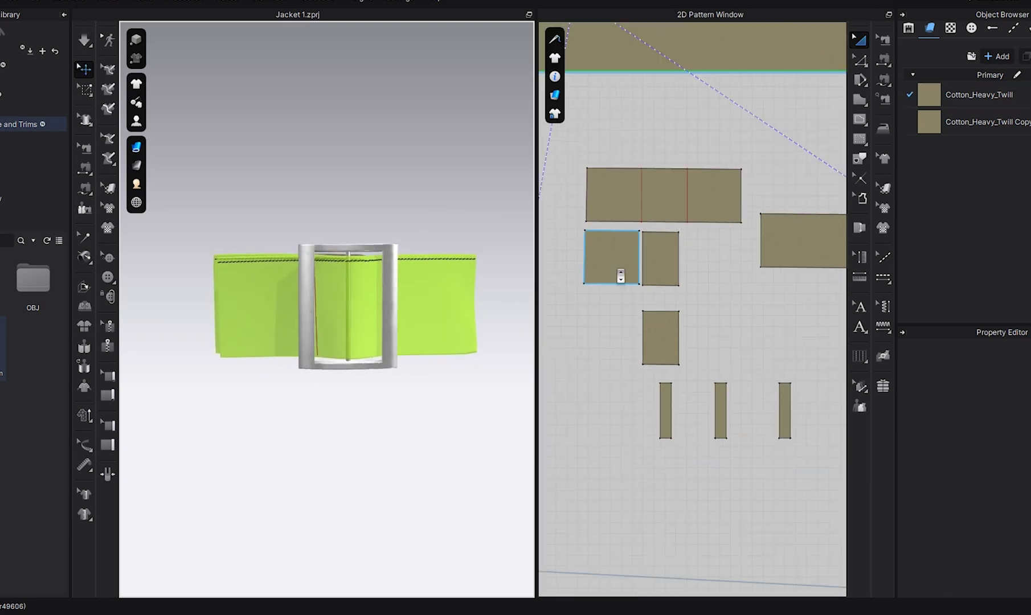
left_click(391, 318)
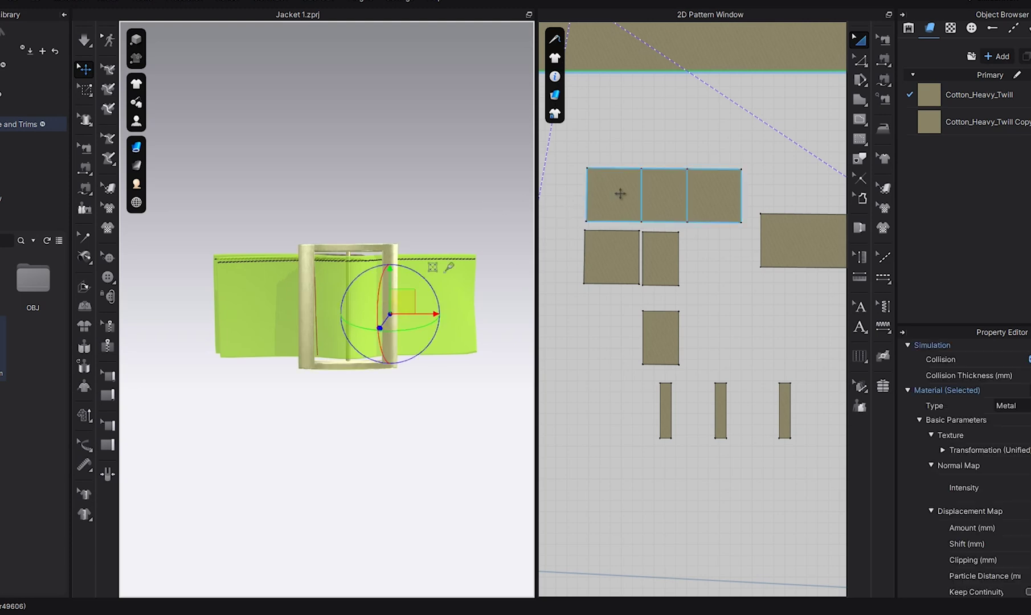
left_click(552, 223)
left_click(610, 187)
left_click(603, 258, "shift")
left_click(658, 259, "shift")
left_click(663, 346, "shift")
right_click_drag(445, 305, 435, 435)
right_click_drag(422, 396, 426, 288)
right_click(425, 287)
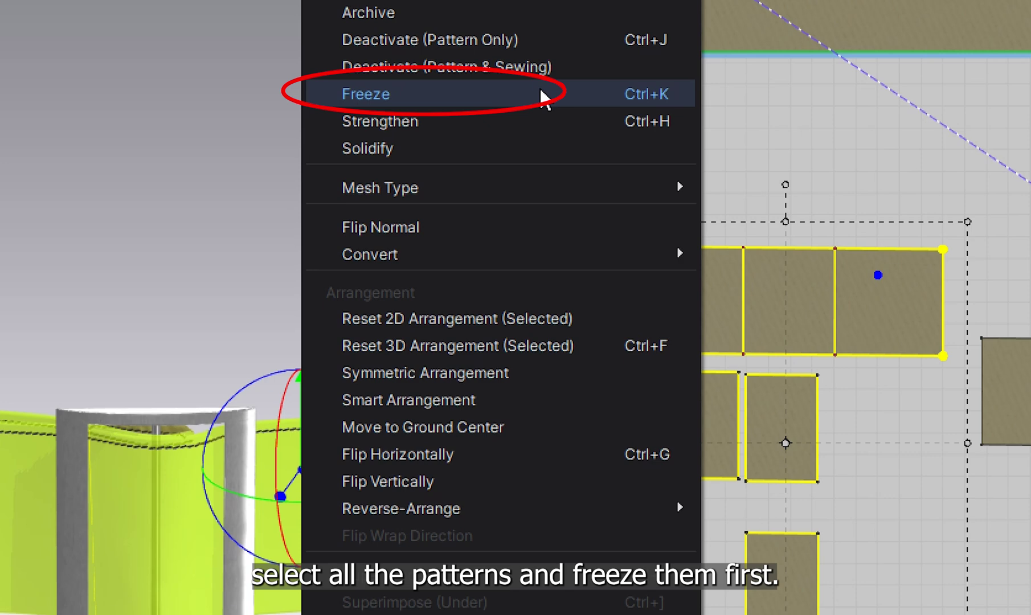
left_click(541, 96)
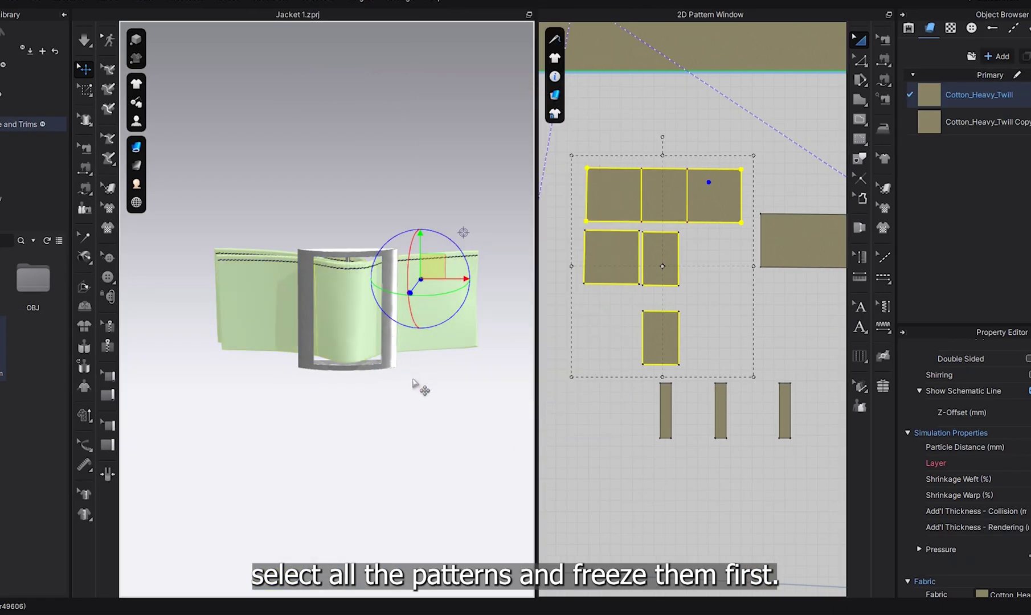
Step: Widen the 3D view and show the whole garment again
right_click_drag(412, 380, 415, 320)
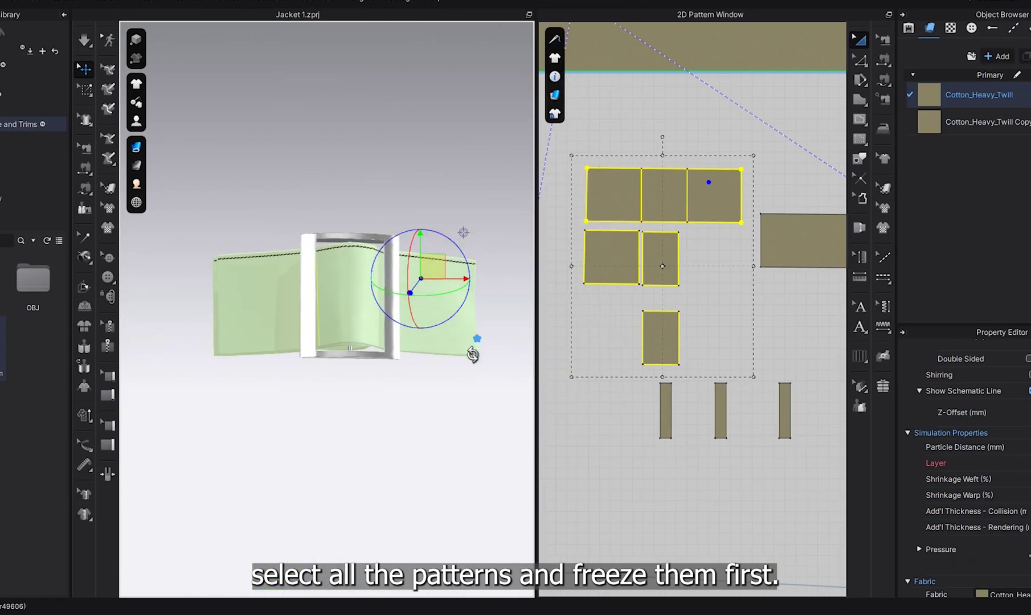
left_click_drag(537, 345, 804, 348)
mouse_move(138, 84)
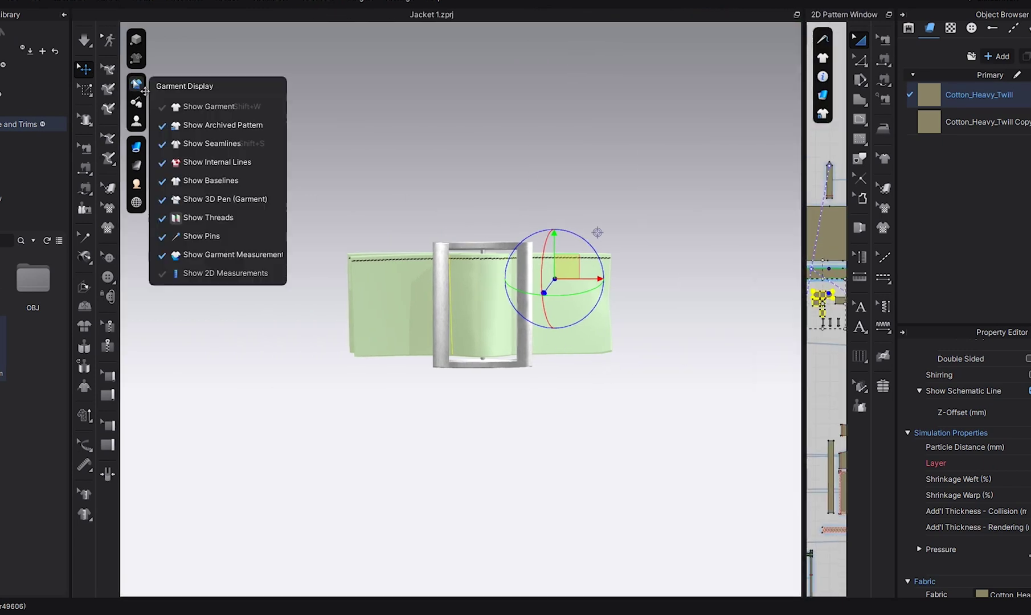
left_click(212, 106)
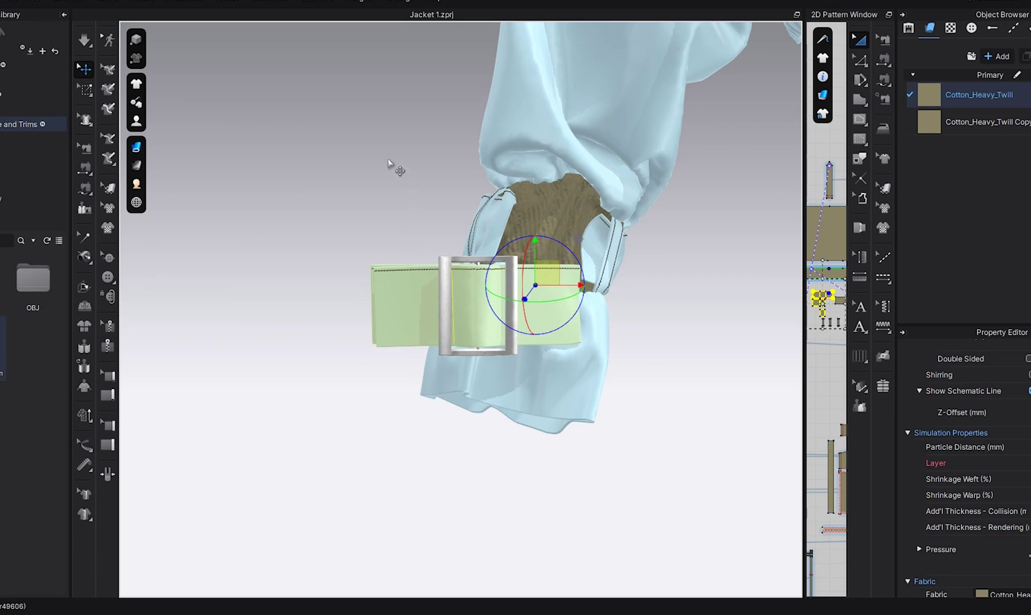
Step: Hide the 3D pattern of the sleeve above the buckle
middle_click_drag(345, 195, 315, 203)
right_click_drag(315, 203, 317, 263)
right_click(509, 125)
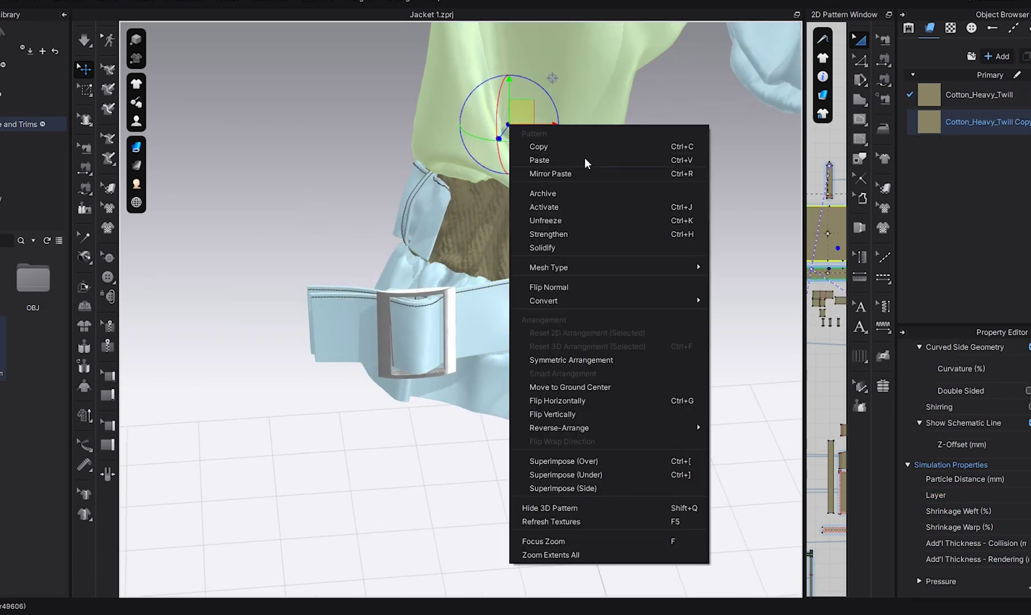
left_click(624, 506)
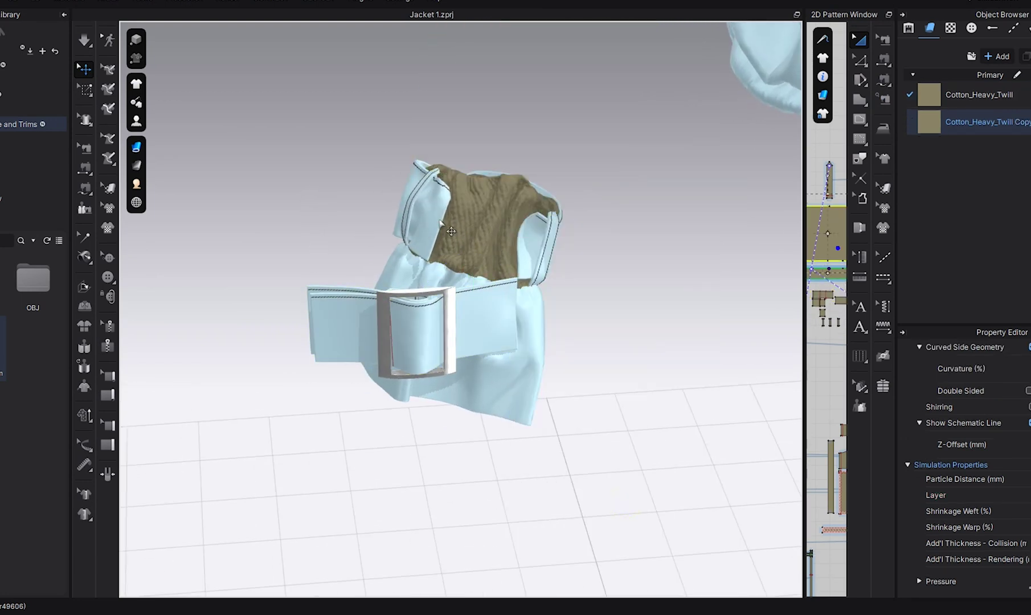
Step: Freeze the brown band inside the sleeve belt loops and hide its 3D pattern
right_click(475, 222)
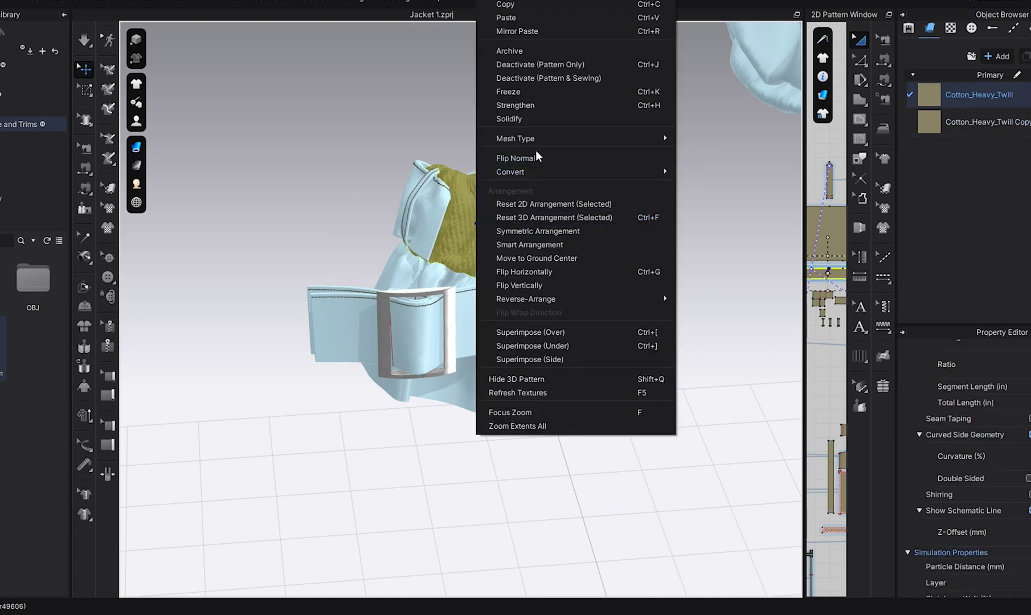
left_click(554, 91)
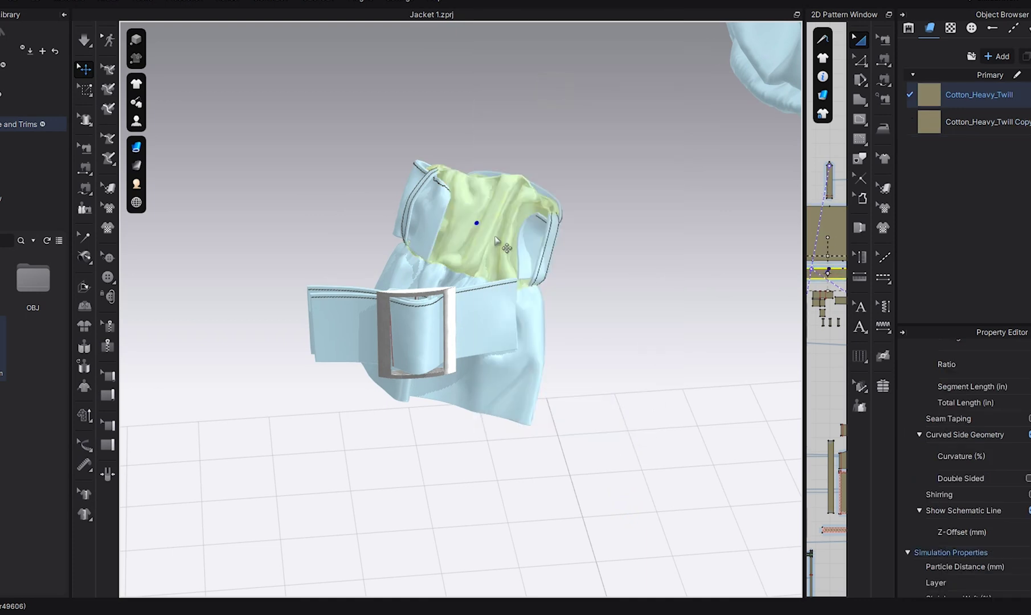
right_click(494, 216)
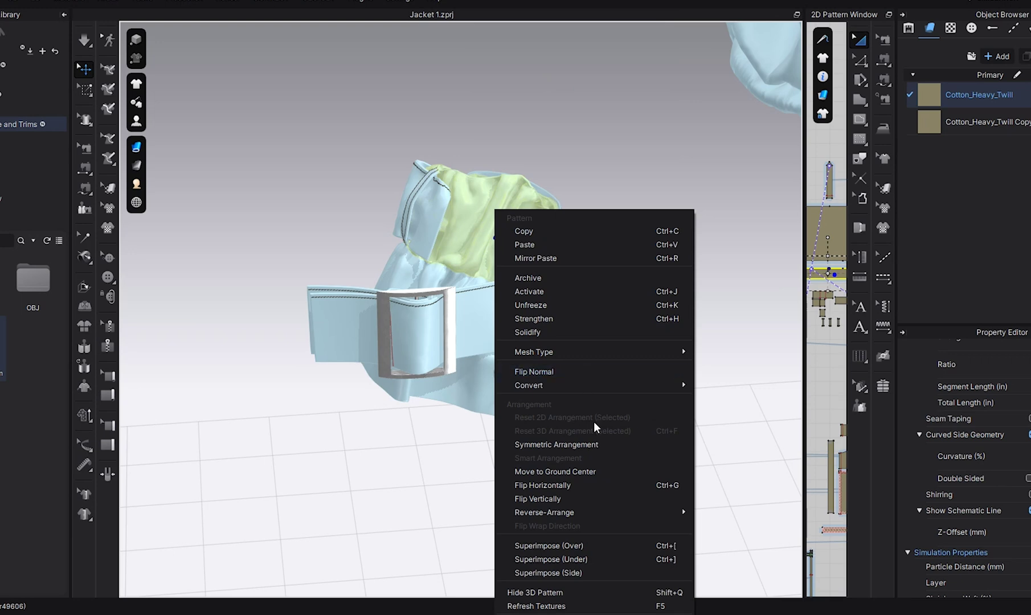
left_click(615, 592)
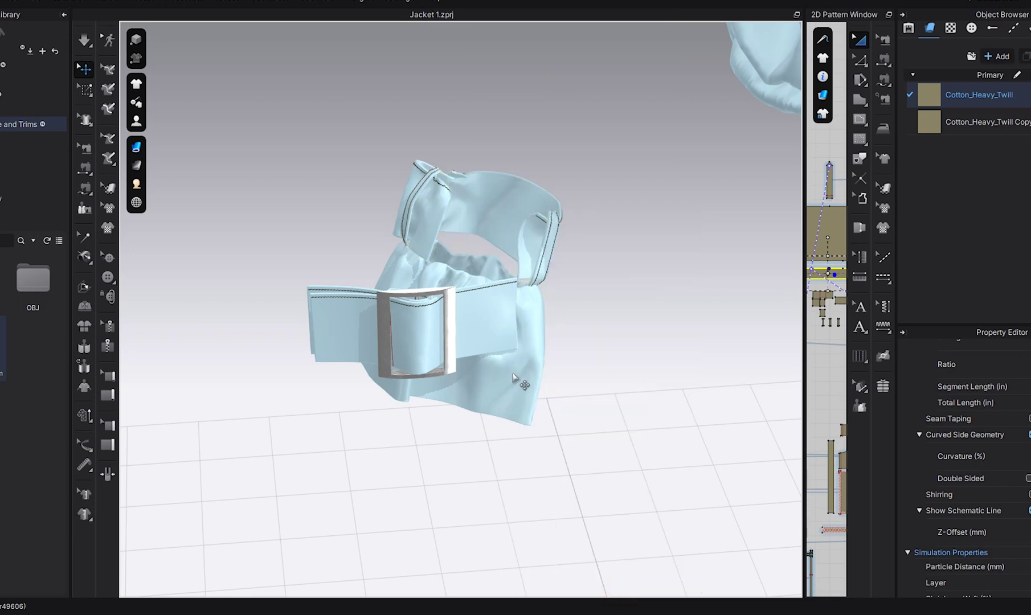
Step: Unfreeze the sleeve belt running through the belt loops
right_click_drag(513, 374, 423, 208)
right_click(434, 217)
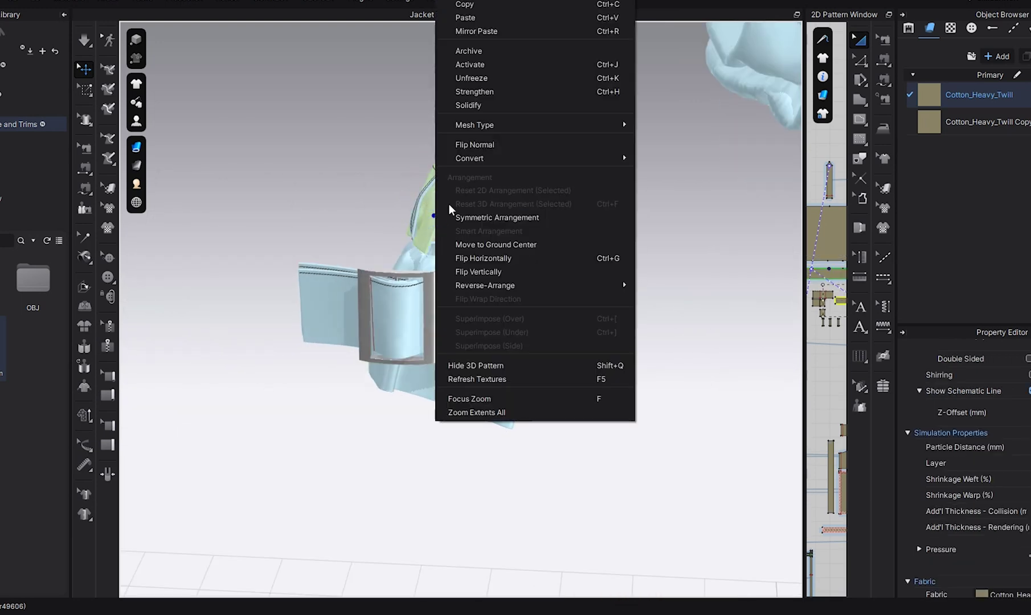
left_click(516, 80)
right_click_drag(460, 217, 451, 335)
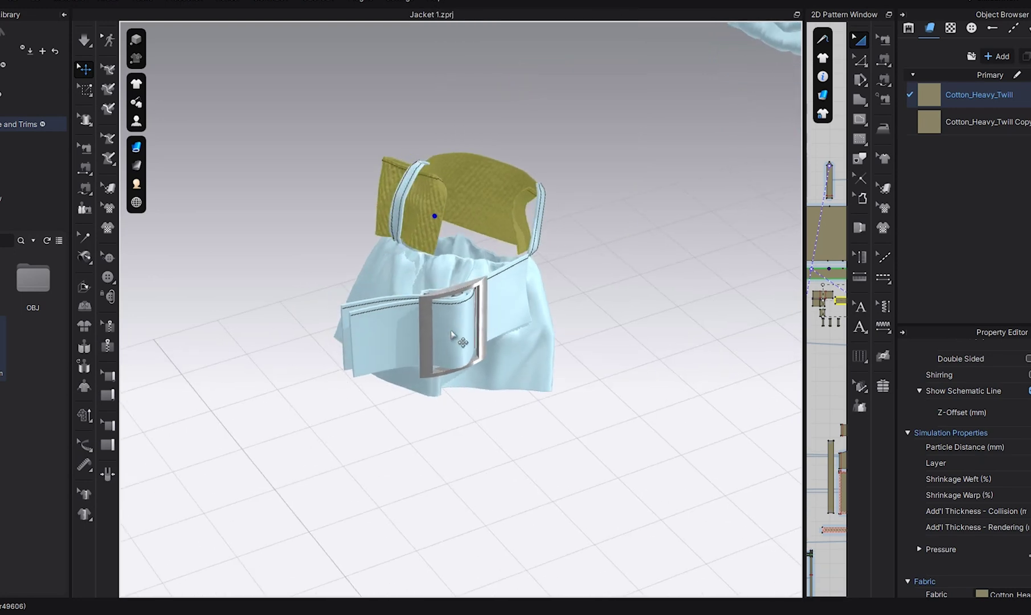
Step: Restore the wider pattern window, then select the buckle first and add the four frozen belt patterns to the selection
left_click(431, 294)
right_click_drag(495, 368, 508, 424)
left_click(508, 423)
right_click_drag(499, 341, 513, 319)
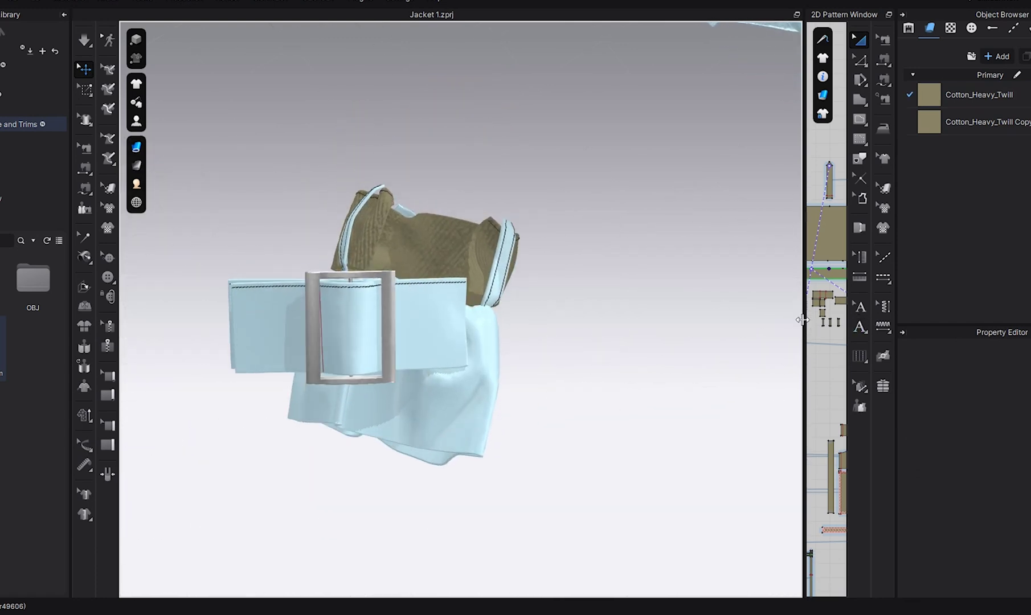
left_click_drag(801, 320, 523, 336)
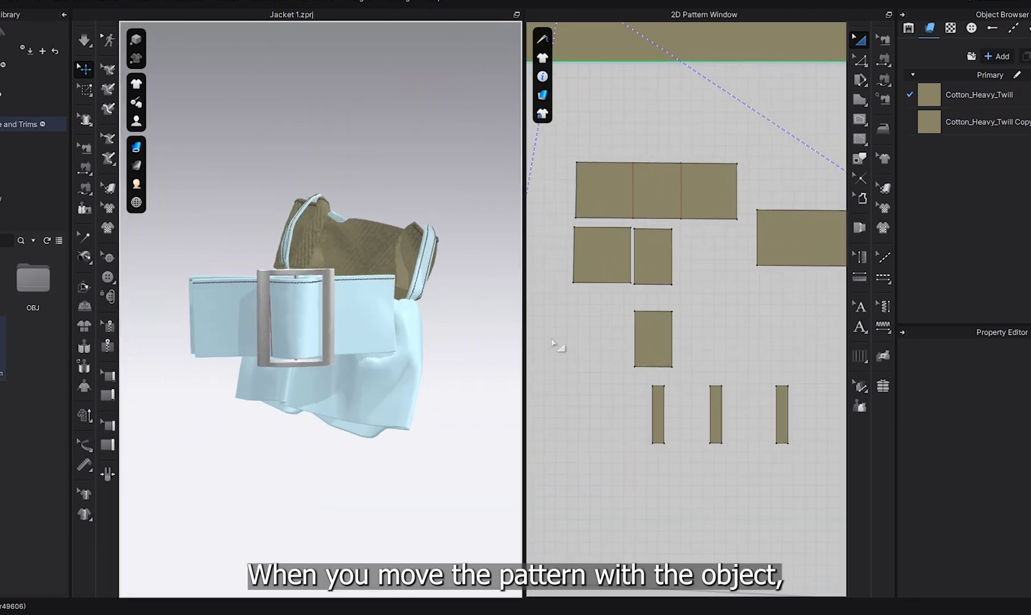
left_click(364, 330)
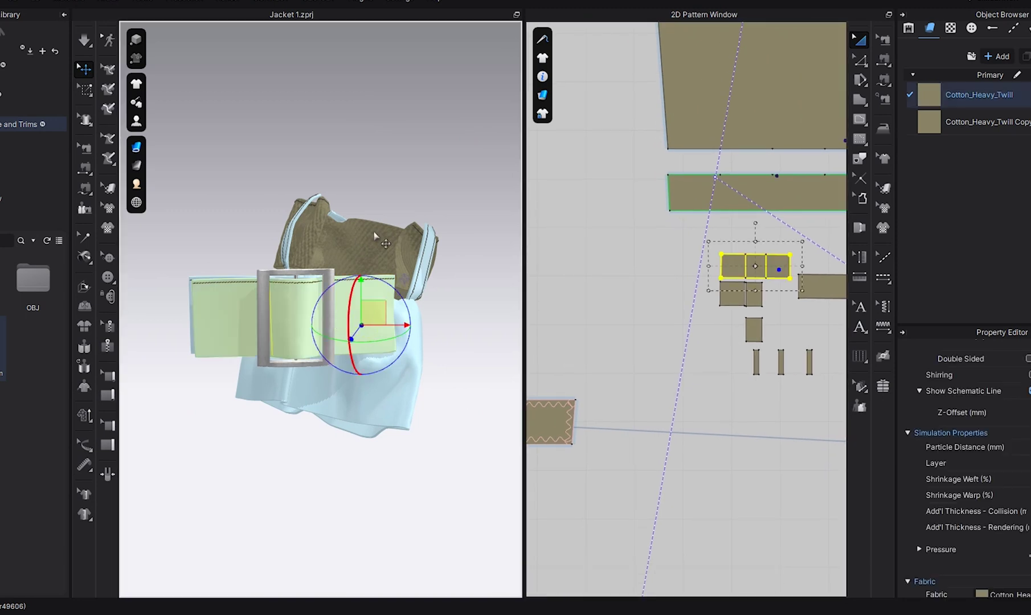
left_click(326, 306)
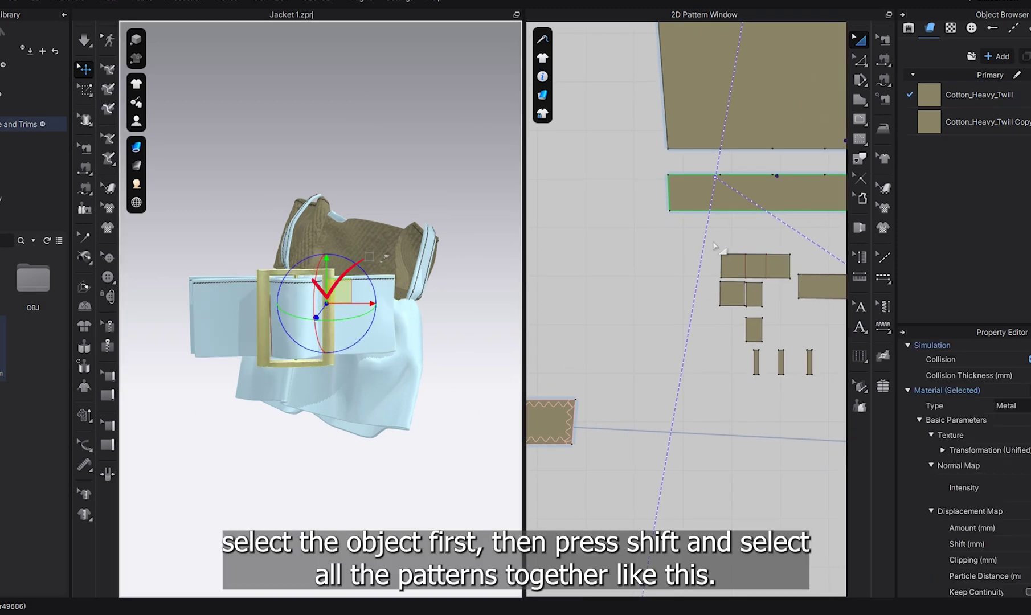
left_click_drag(712, 239, 797, 352, "shift")
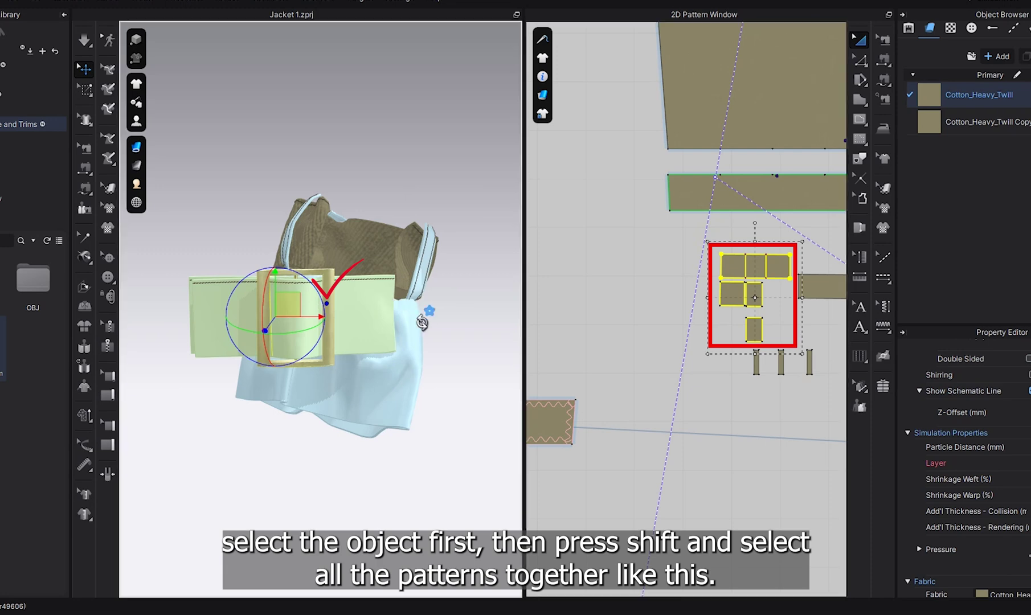
Step: Move and rotate the buckle together with its belt patterns so they sit close to the open ends of the sleeve belt
right_click_drag(421, 322, 384, 272)
right_click_drag(294, 291, 501, 227)
left_click_drag(284, 217, 307, 211)
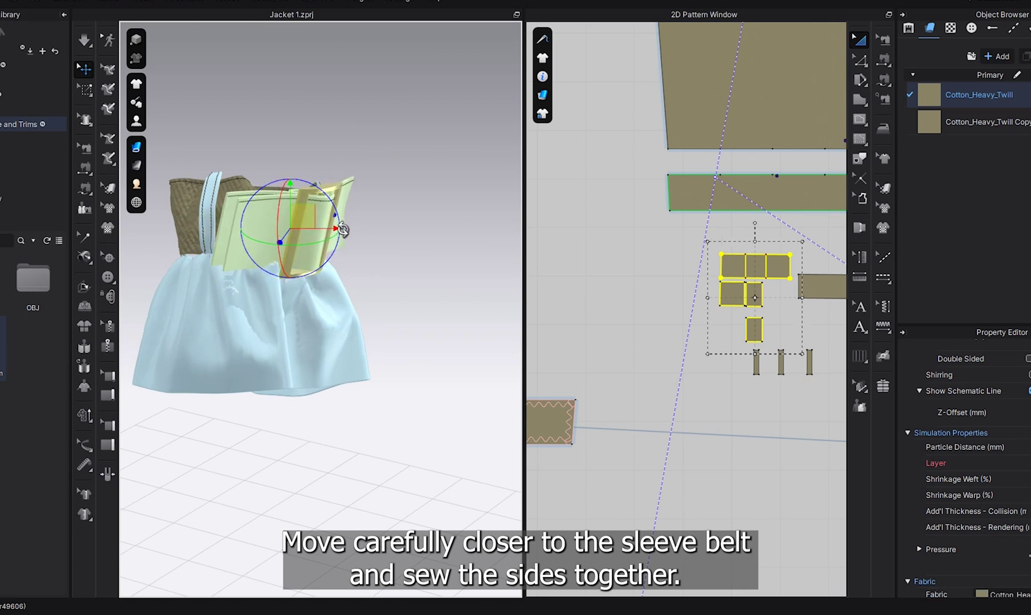
left_click_drag(332, 201, 325, 179)
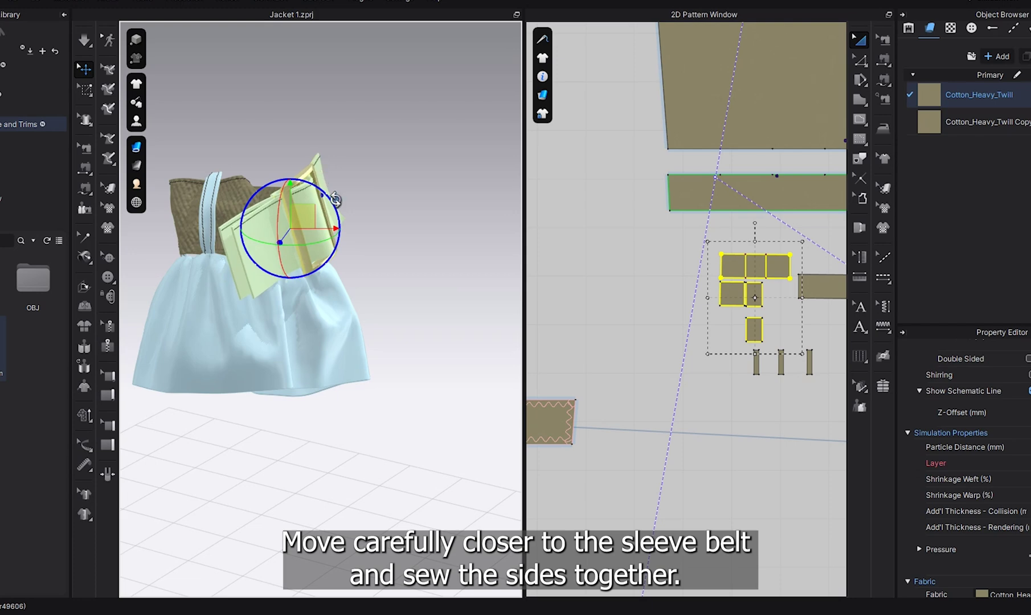
right_click_drag(335, 200, 315, 259)
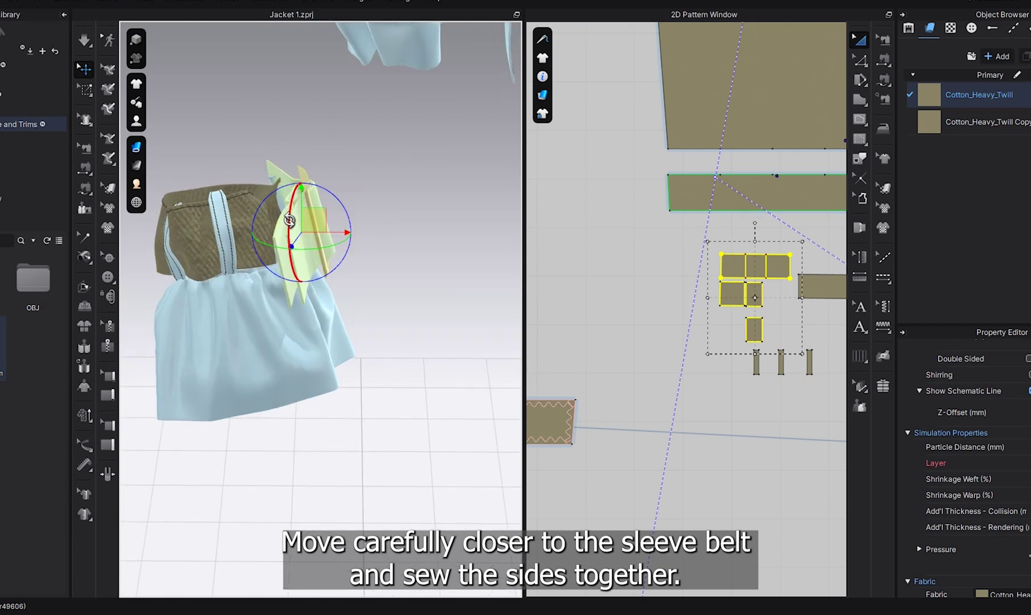
right_click_drag(328, 225, 287, 233)
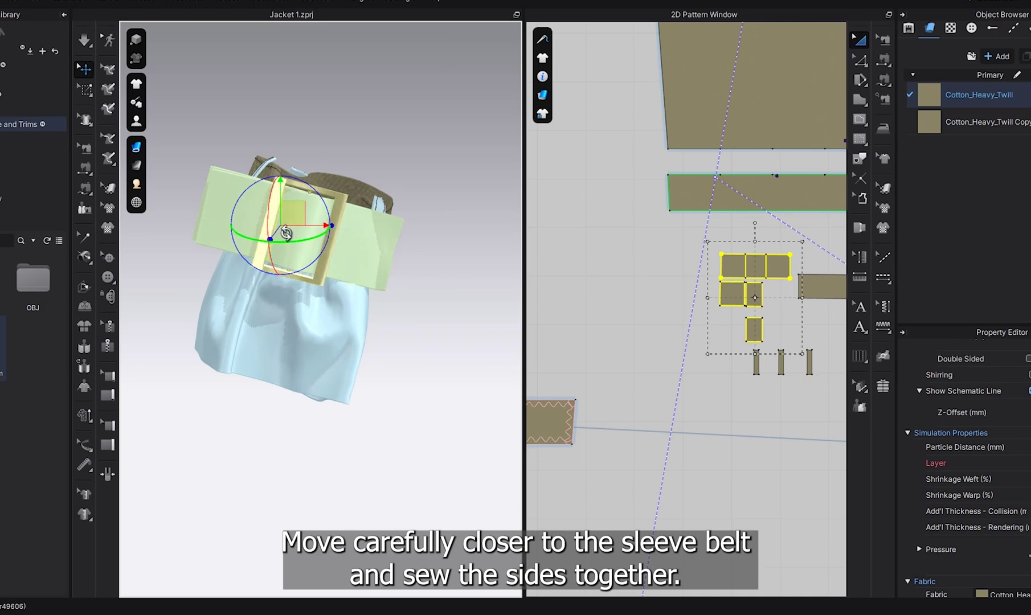
left_click_drag(293, 213, 292, 197)
right_click_drag(297, 200, 292, 240)
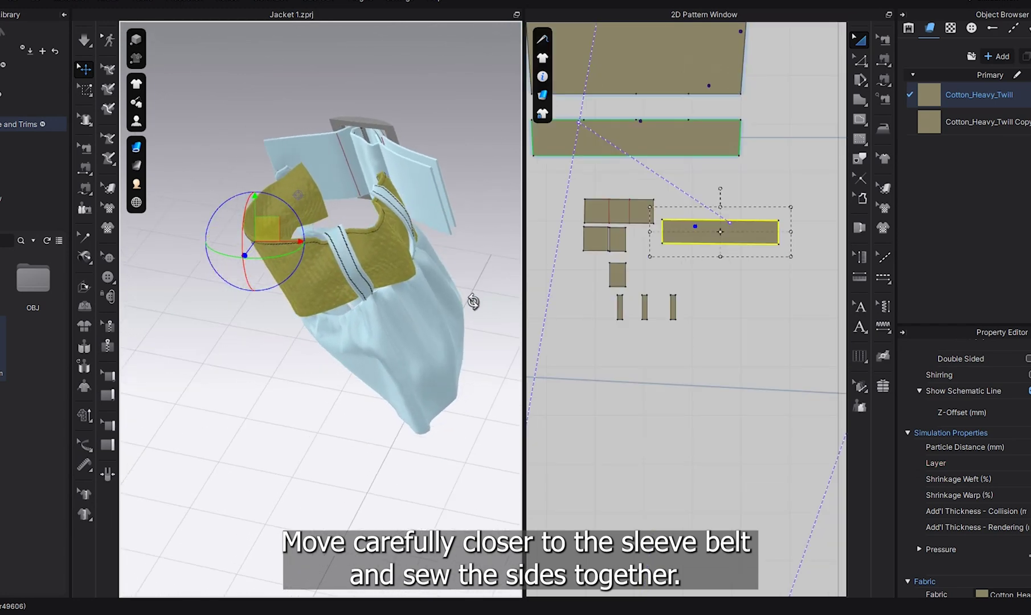
Step: Sew one end of the sleeve belt to the outer buckle belt and its other end to the backing piece with Segment Sewing
left_click(883, 59)
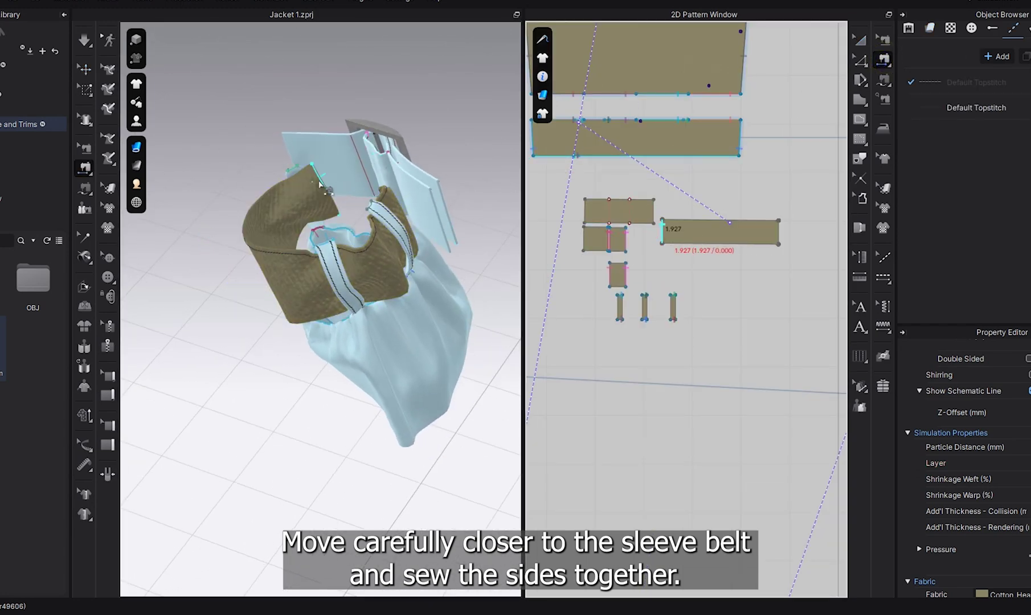
left_click(290, 150)
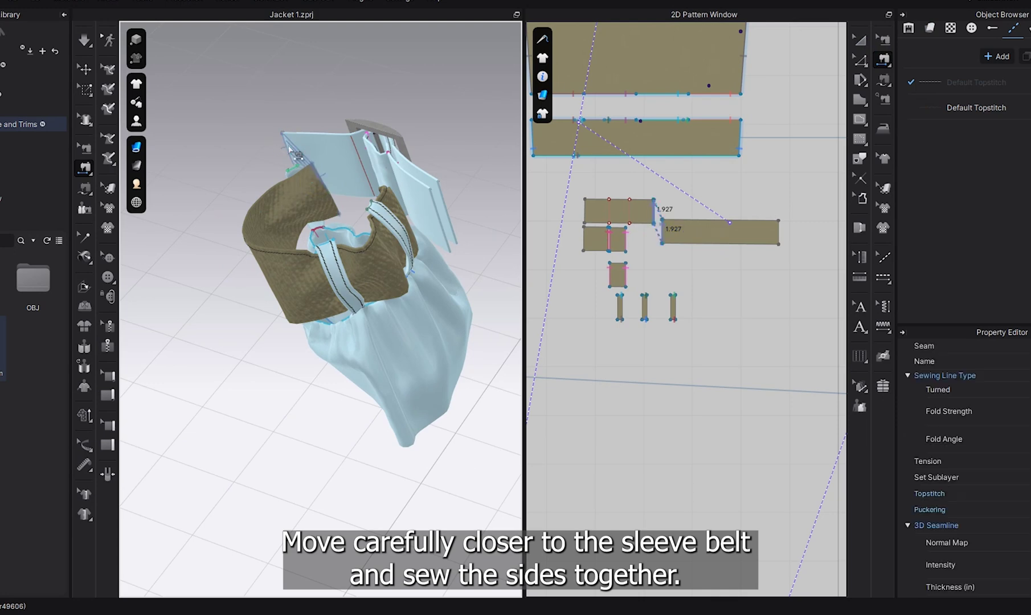
right_click_drag(310, 235, 424, 239)
middle_click_drag(380, 258, 420, 353)
left_click(363, 291)
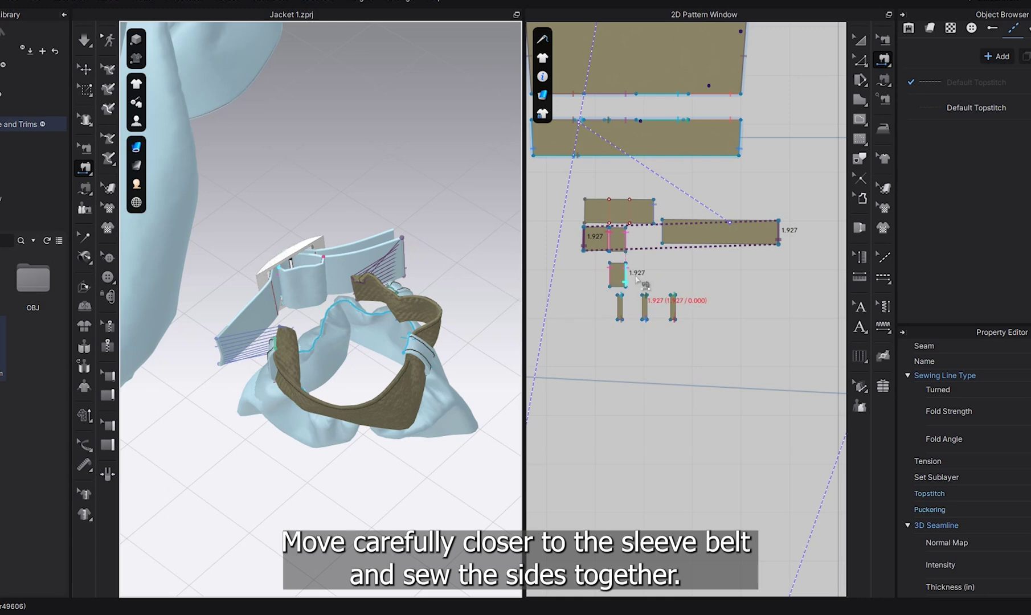
left_click(861, 40)
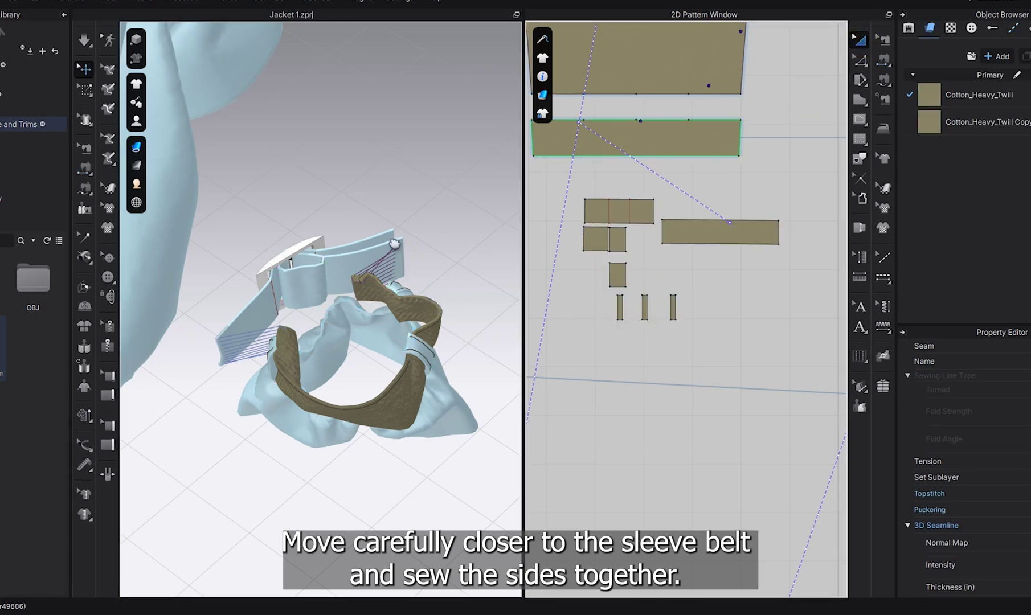
Step: Unfreeze the frozen belt loop beside the buckle and run the simulation
right_click_drag(396, 241, 367, 408)
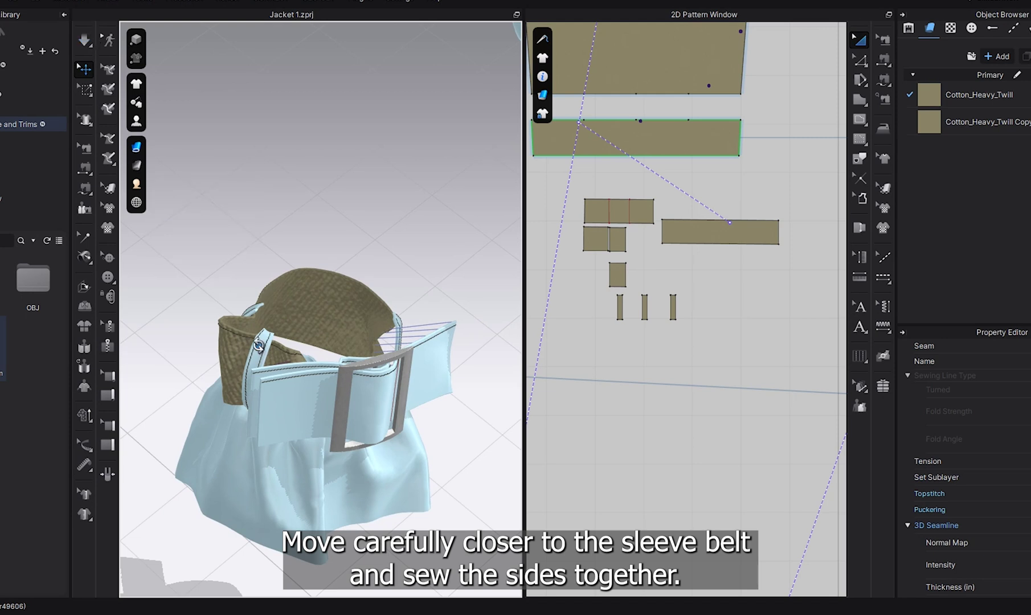
right_click(258, 345)
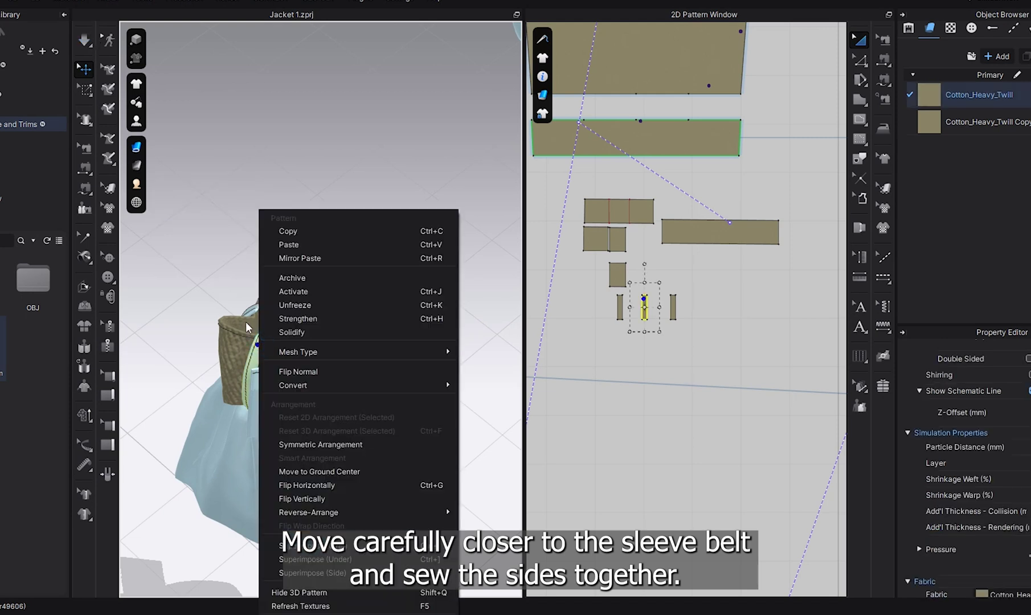
left_click(326, 305)
left_click(88, 42)
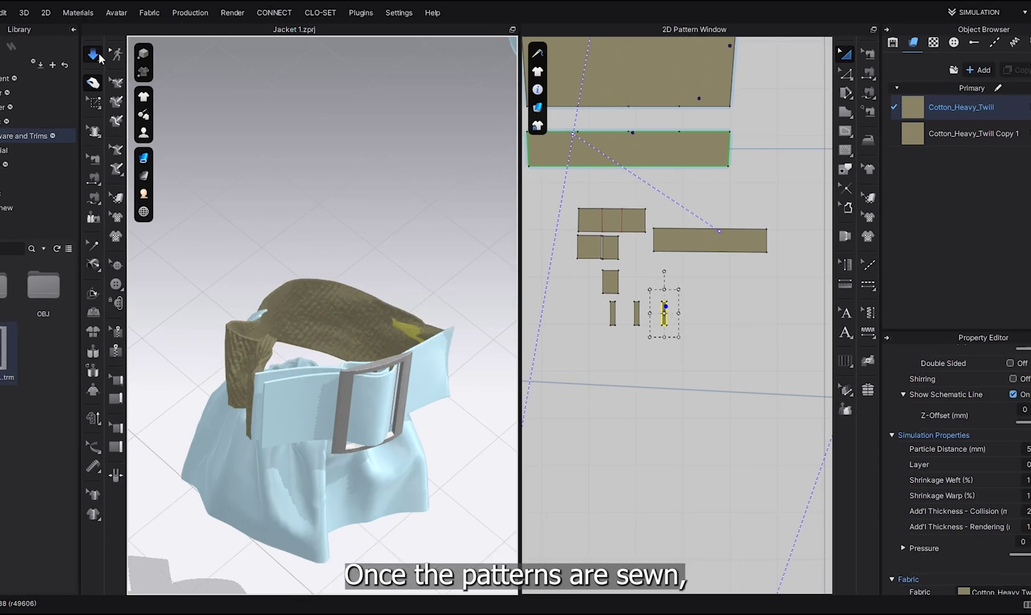
left_click(94, 55)
Step: Unfreeze the outer buckle belt and its backing piece together, and let them simulate against the sleeve belt
left_click(411, 372)
right_click(406, 375)
left_click(460, 482)
left_click(394, 387)
left_click(275, 372, "shift")
right_click(425, 378)
left_click(487, 91)
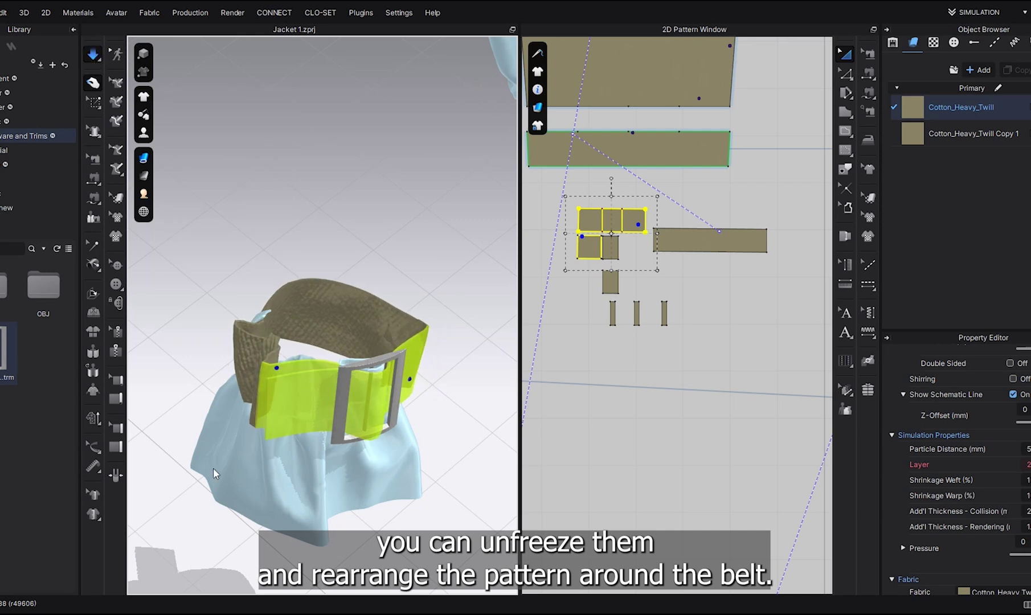
key("space")
Step: Widen the 3D window and move the belt loop near the buckle joint outward so it sits around the belt
left_click_drag(519, 422, 660, 422)
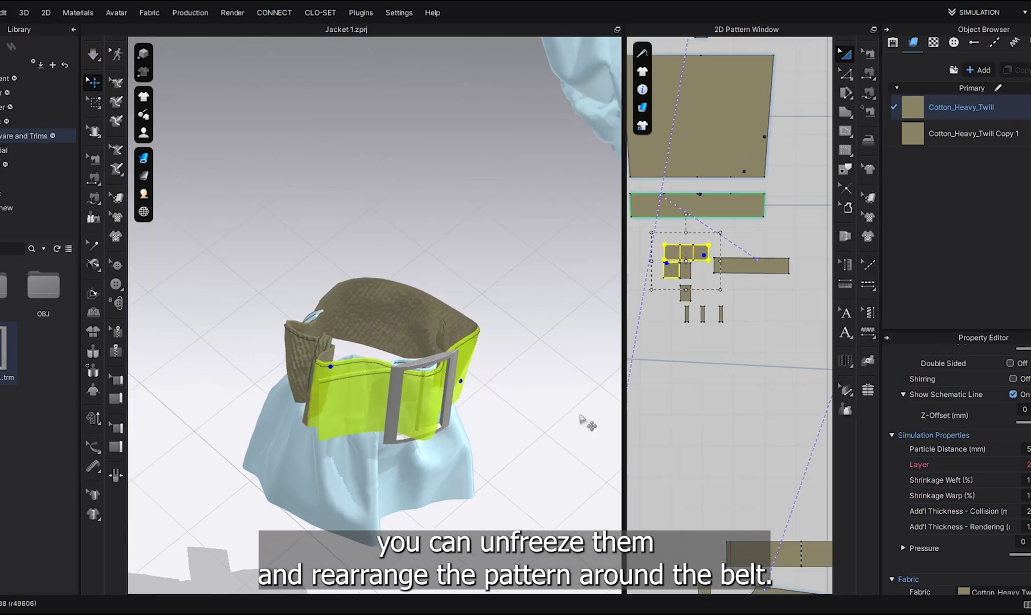
right_click_drag(508, 380, 649, 443)
right_click_drag(565, 405, 447, 391)
left_click(442, 400)
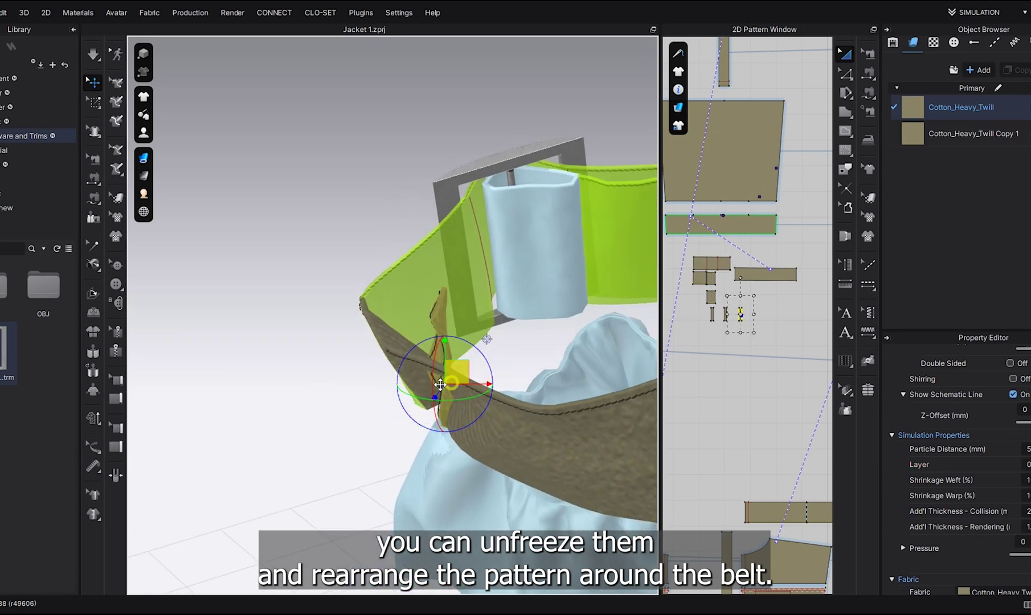
left_click_drag(449, 380, 347, 396)
right_click_drag(415, 392, 395, 359)
left_click_drag(390, 363, 417, 373)
Step: Simulate the sleeve belt and buckle pieces so they settle around the cuff
right_click_drag(416, 372, 359, 421)
middle_click_drag(359, 421, 379, 450)
right_click_drag(378, 443, 306, 352)
right_click_drag(365, 416, 388, 421)
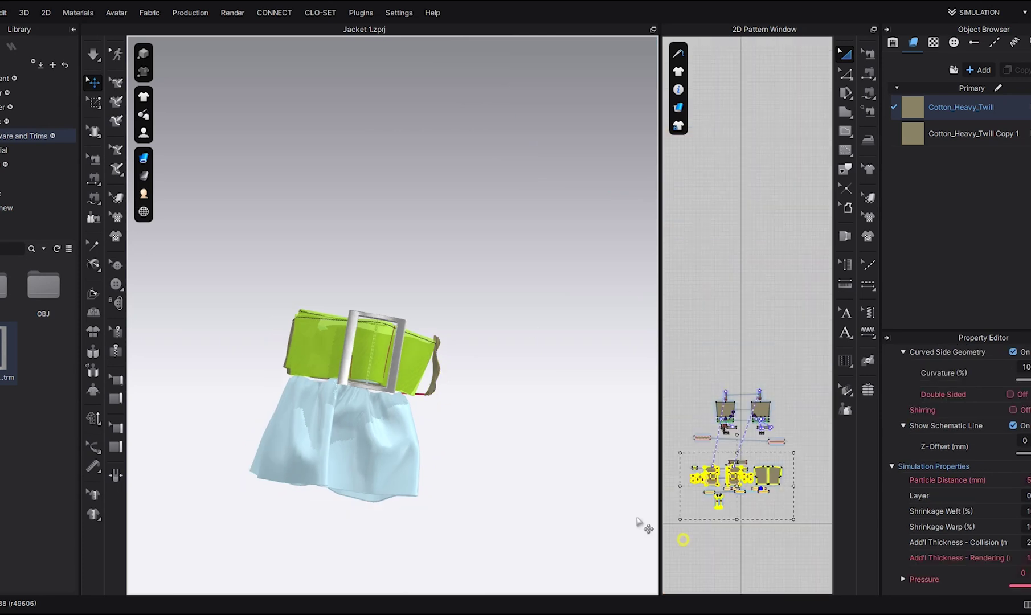
right_click_drag(644, 525, 541, 428)
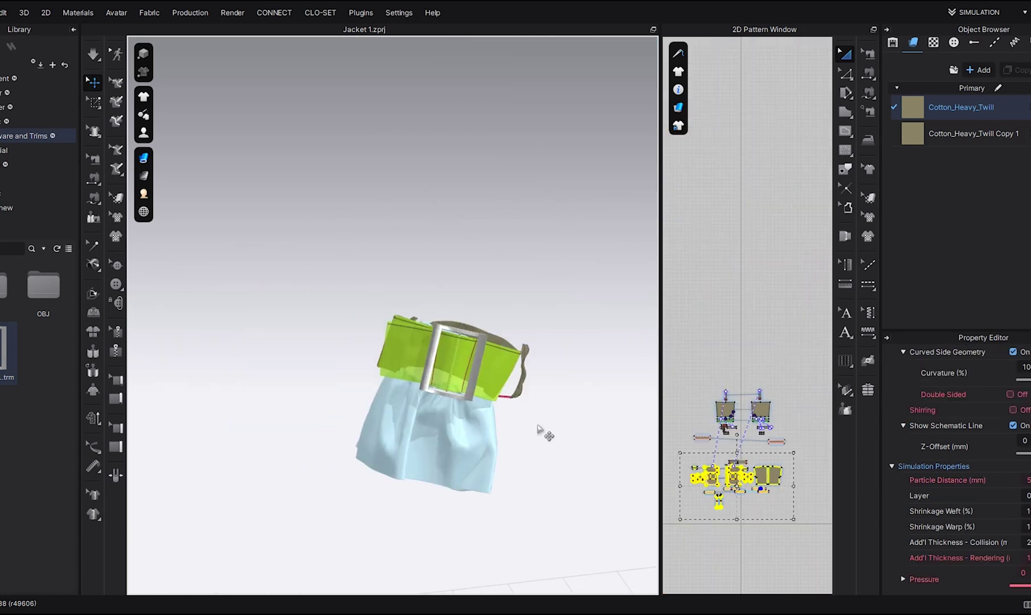
key("space")
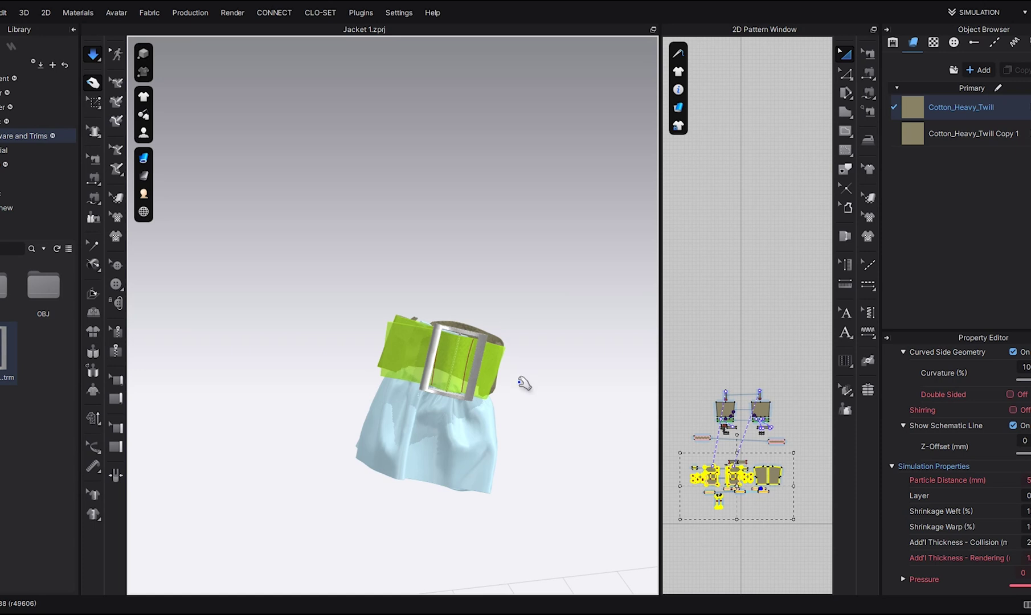
middle_click_drag(516, 380, 421, 418)
scroll(421, 418, "up", 3)
right_click_drag(422, 415, 458, 340)
middle_click_drag(436, 262, 466, 336)
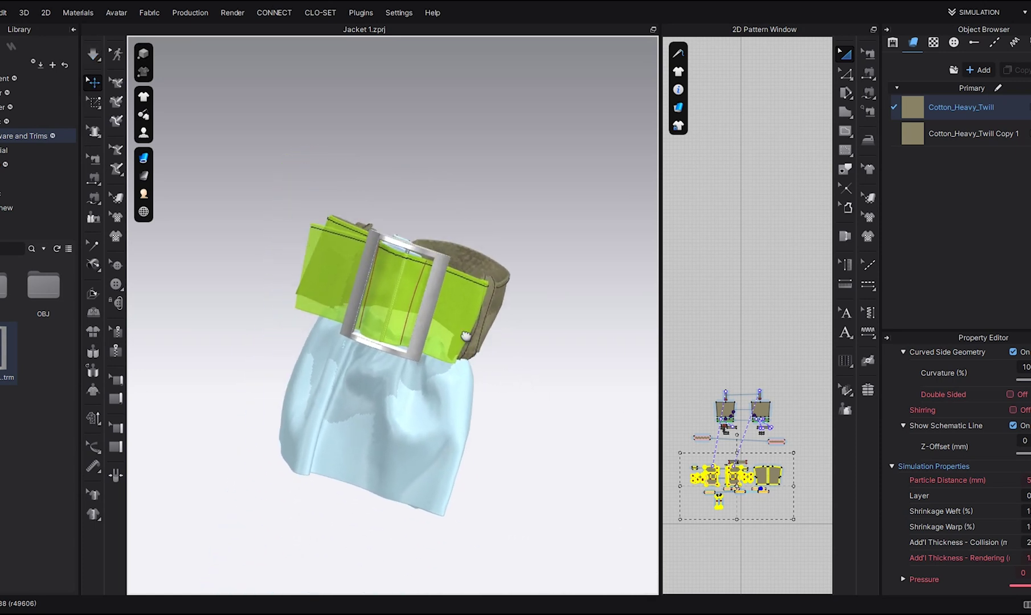
Step: Shorten the backing piece sewn to the sleeve belt to about 0.72 in by deleting its outer section
left_click(460, 330)
right_click_drag(457, 333, 670, 316)
right_click_drag(693, 329, 547, 356)
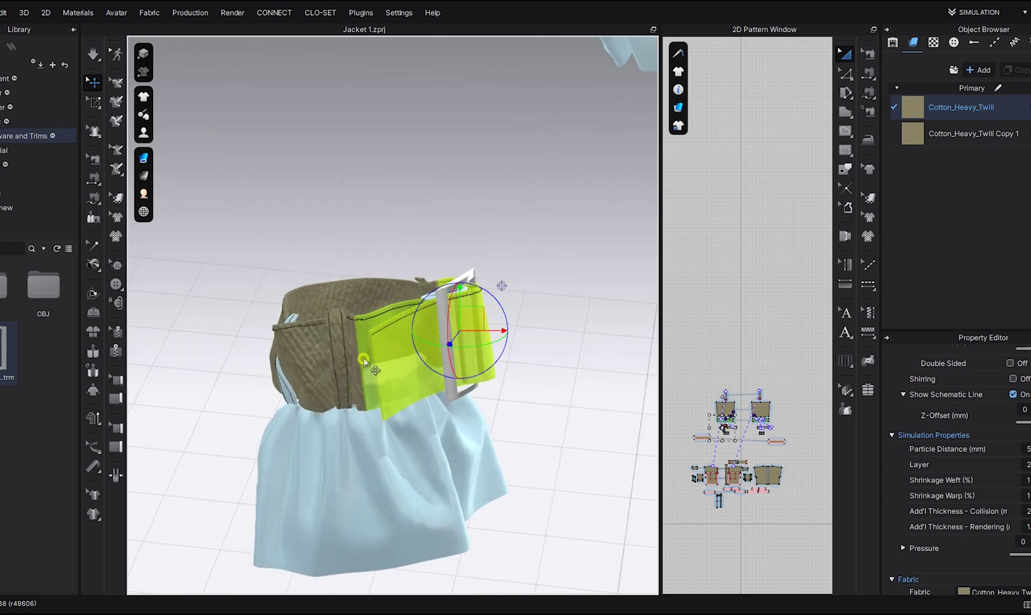
left_click(365, 360)
scroll(715, 417, "up", 6)
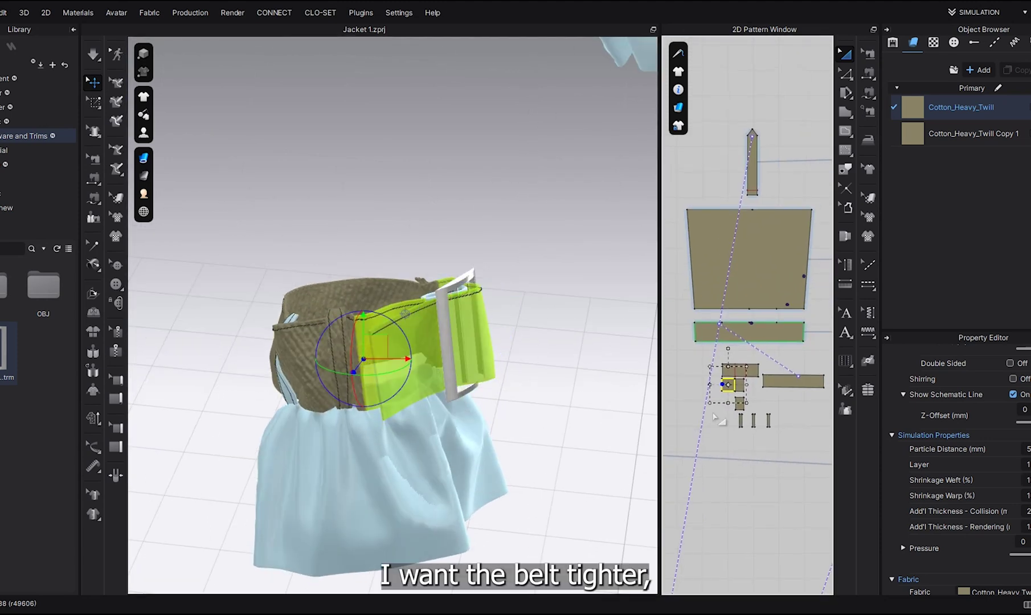
scroll(723, 405, "up", 5)
key("z")
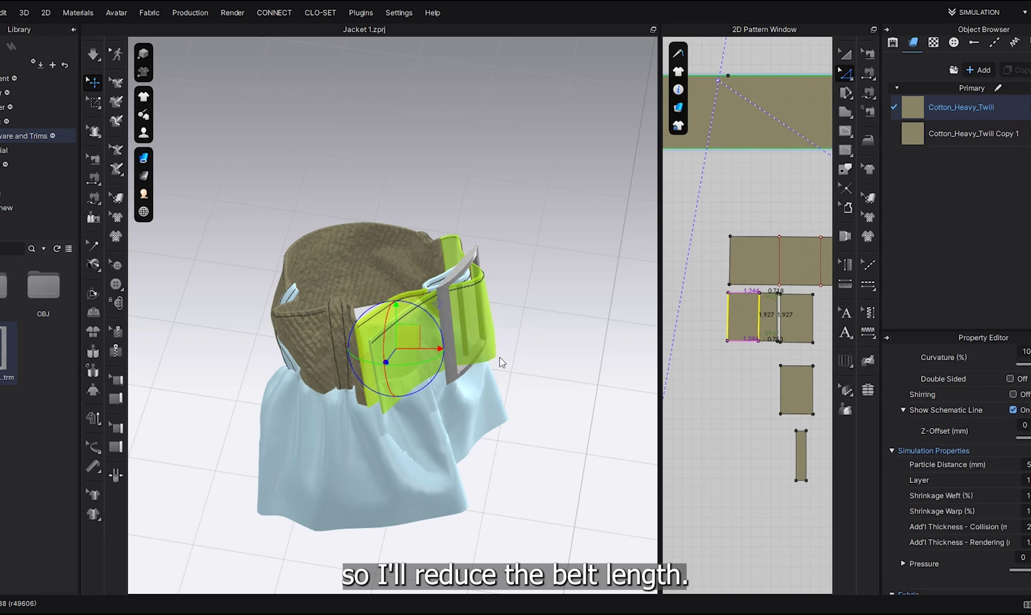
key("Delete")
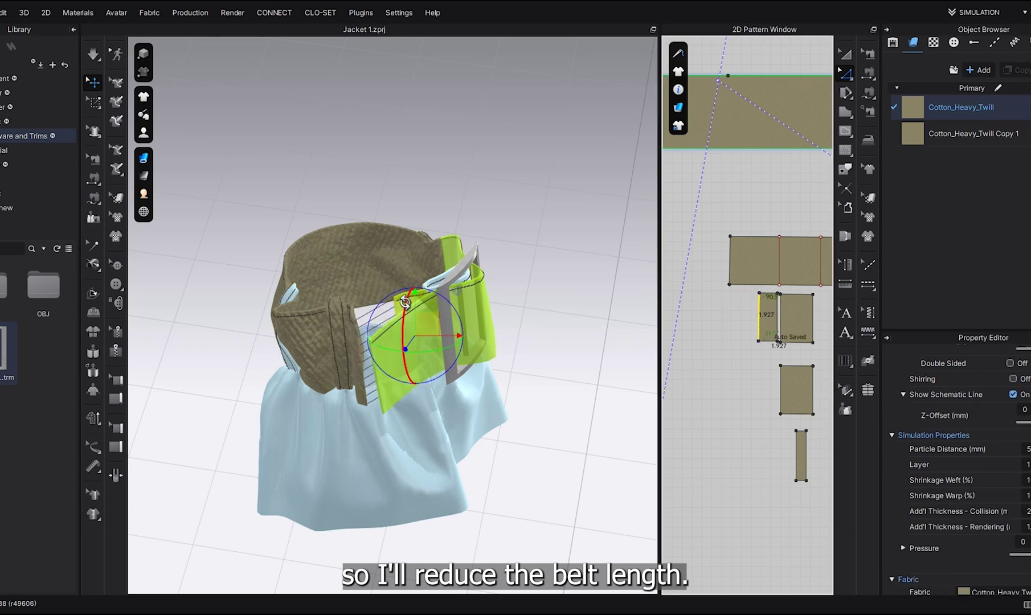
Step: Freeze the shortened backing piece and simulate while pulling the sleeve belt tight
left_click(499, 324)
right_click(404, 302)
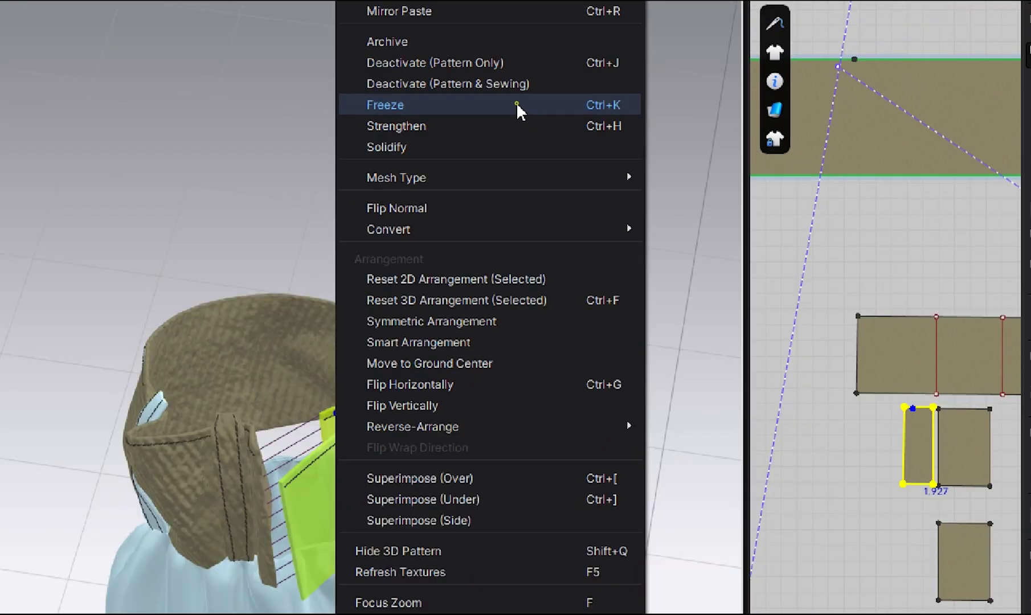
left_click(516, 104)
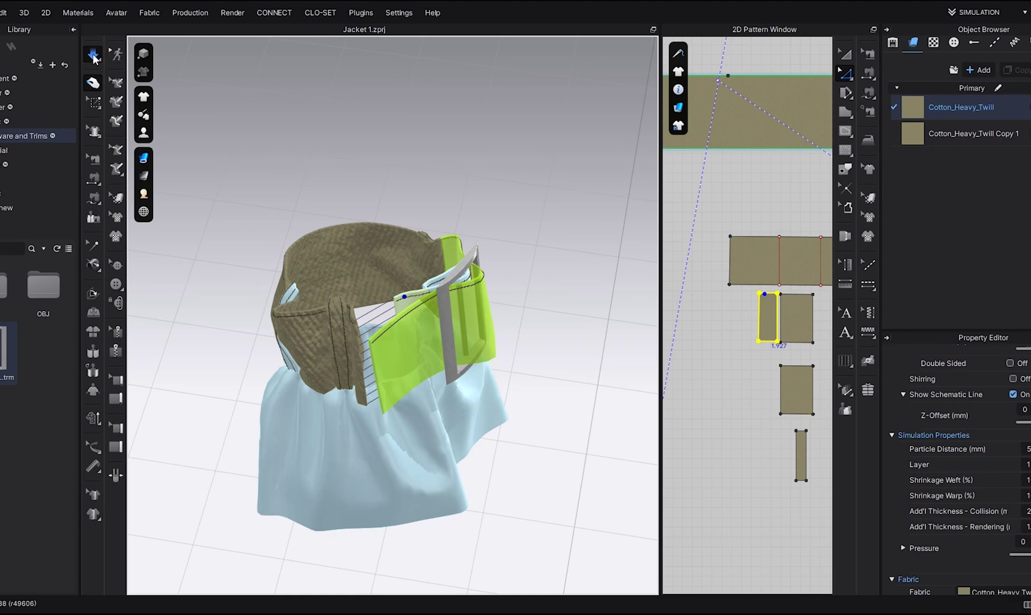
left_click(93, 57)
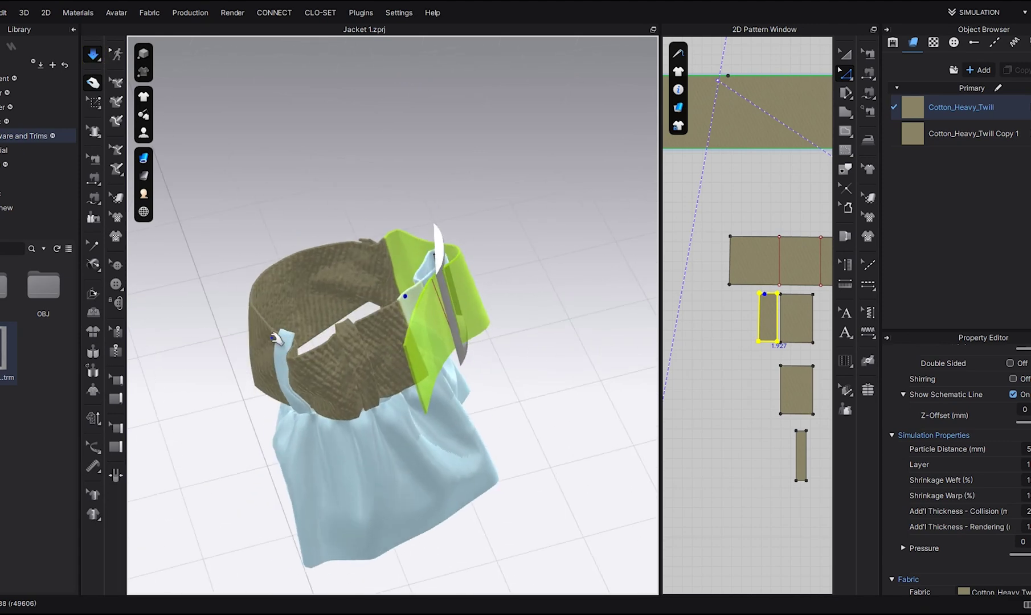
left_click_drag(251, 318, 239, 314)
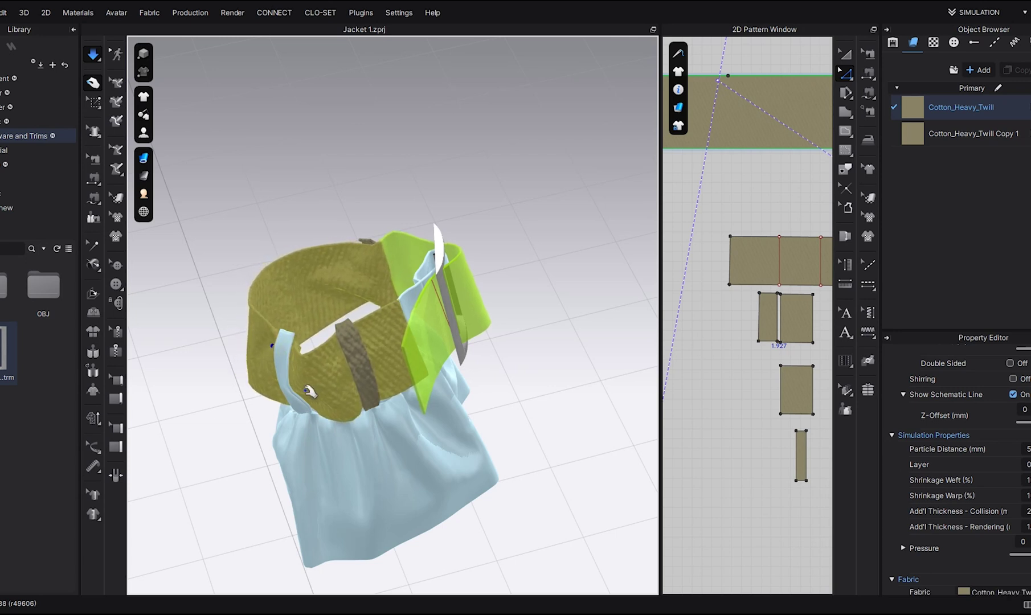
key("space")
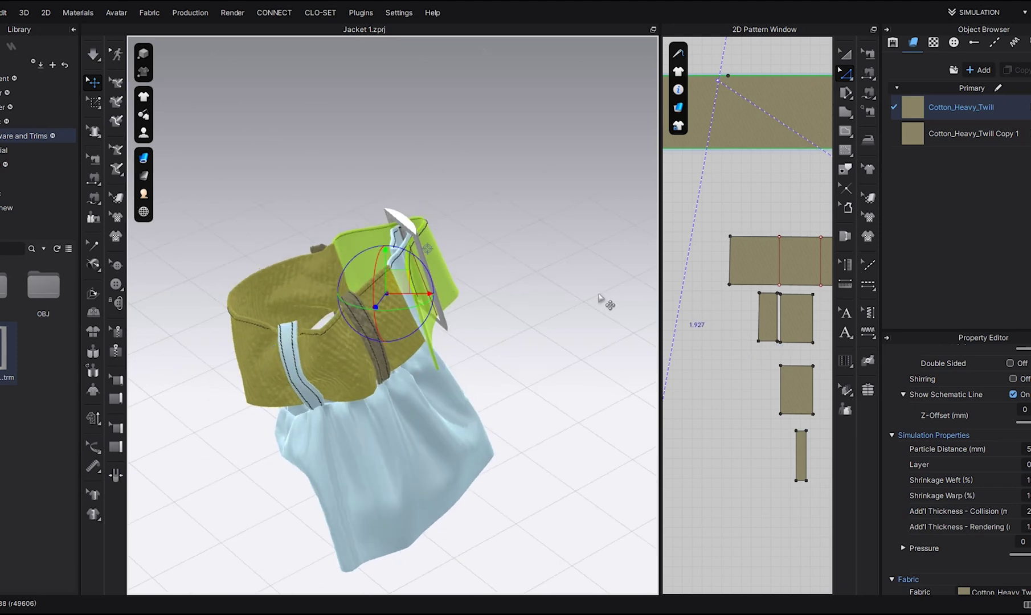
Step: Shorten the sleeve belt pattern by moving its end edge slightly inward
left_click(722, 337)
left_click(390, 292)
scroll(757, 325, "down", 2)
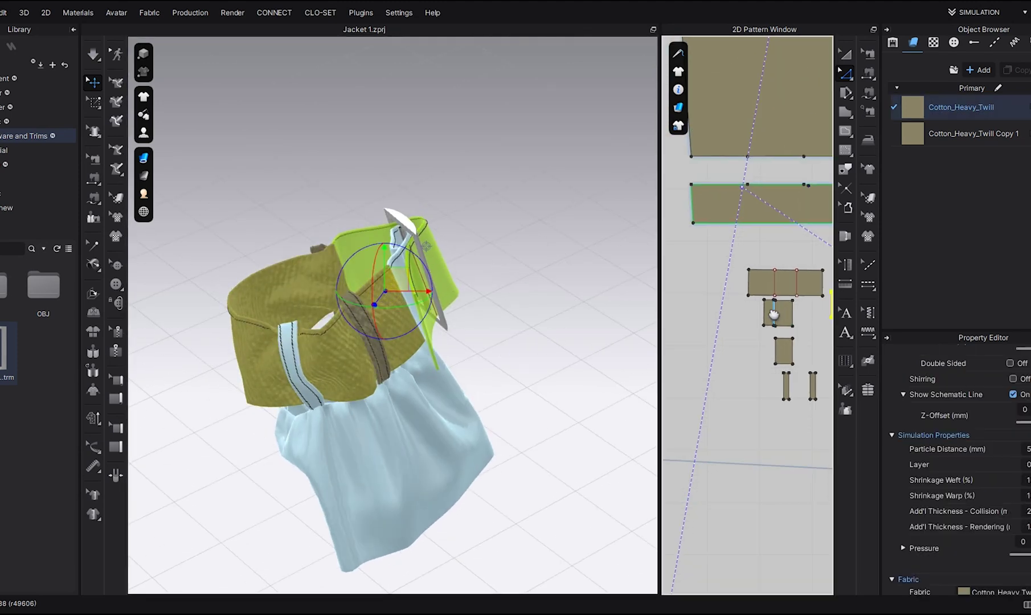
scroll(736, 330, "up", 5)
left_click_drag(735, 329, 735, 329)
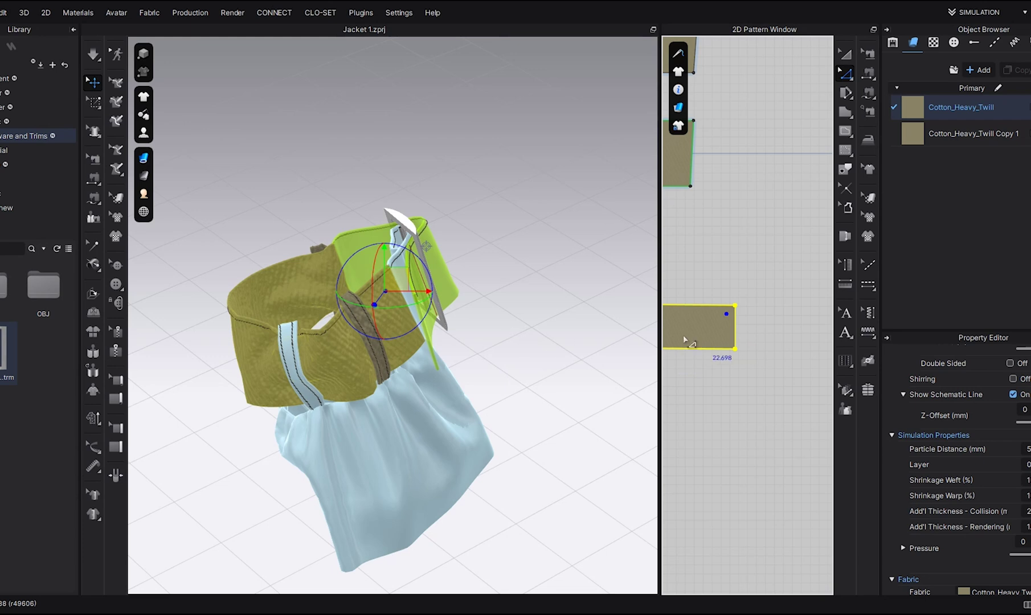
scroll(706, 369, "down", 2)
middle_click_drag(712, 378, 747, 378)
left_click_drag(759, 342, 740, 341)
Step: Simulate the shortened sleeve belt while pulling it into place, and check its fit around the cuff
key("space")
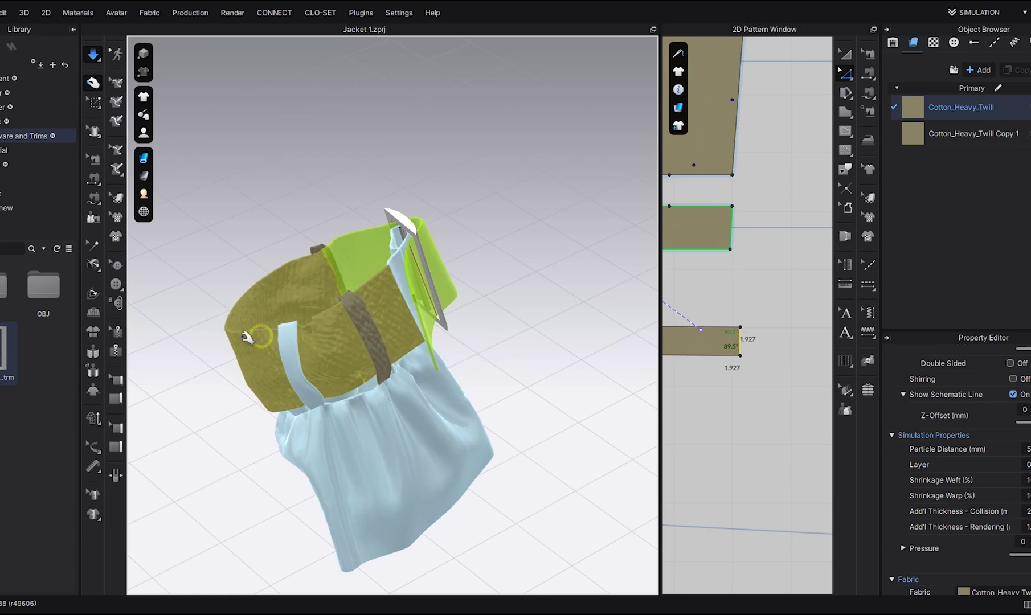
left_click_drag(246, 337, 242, 340)
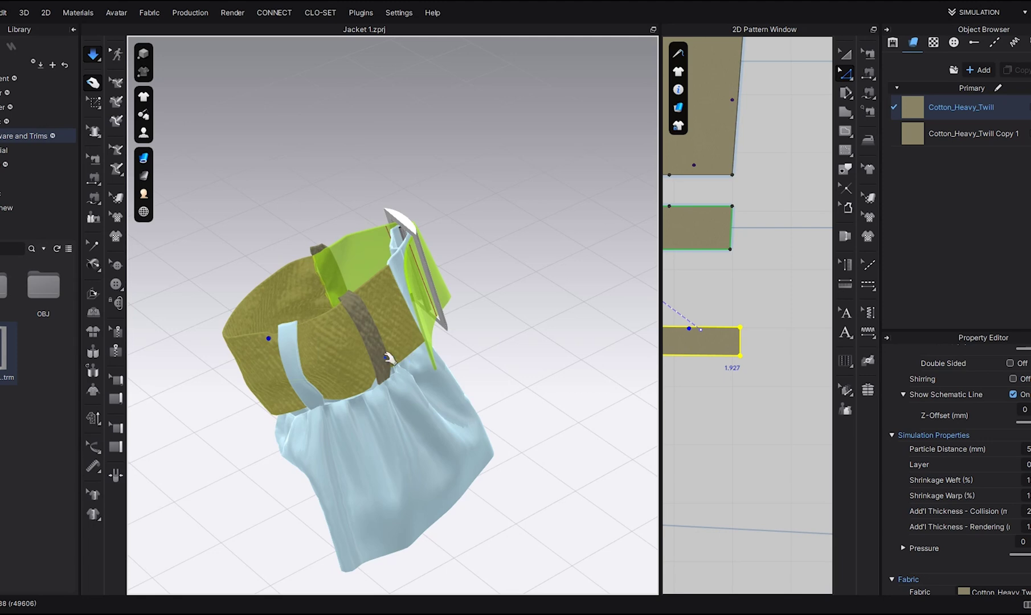
key("space")
right_click_drag(387, 354, 257, 354)
middle_click_drag(290, 335, 317, 310)
right_click_drag(318, 310, 391, 344)
left_click(424, 327)
Step: Widen the pattern window and place the sleeve belt pattern beside the short backing piece with the sewn edges facing
left_click_drag(658, 386, 387, 386)
scroll(576, 391, "down", 3)
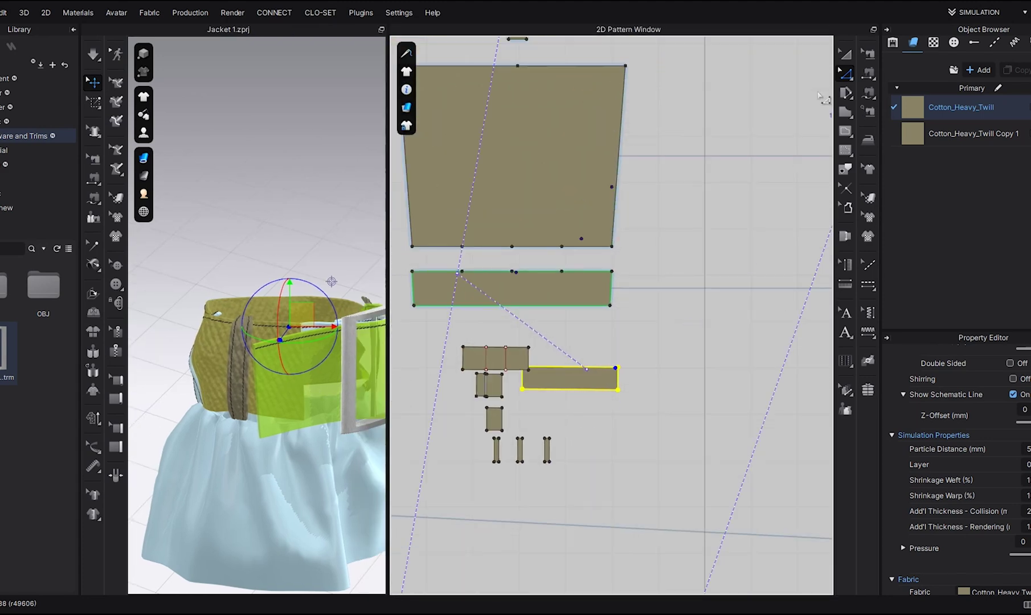
left_click(845, 54)
left_click_drag(573, 382, 606, 361)
left_click(594, 421)
left_click(295, 330)
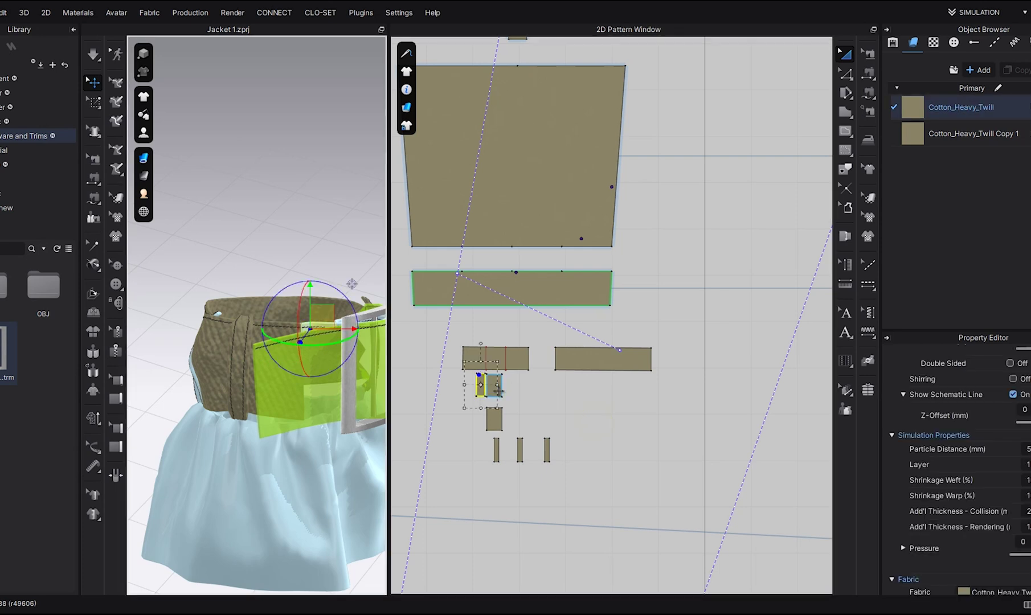
left_click(552, 404)
left_click(603, 358)
left_click_drag(603, 359, 418, 385)
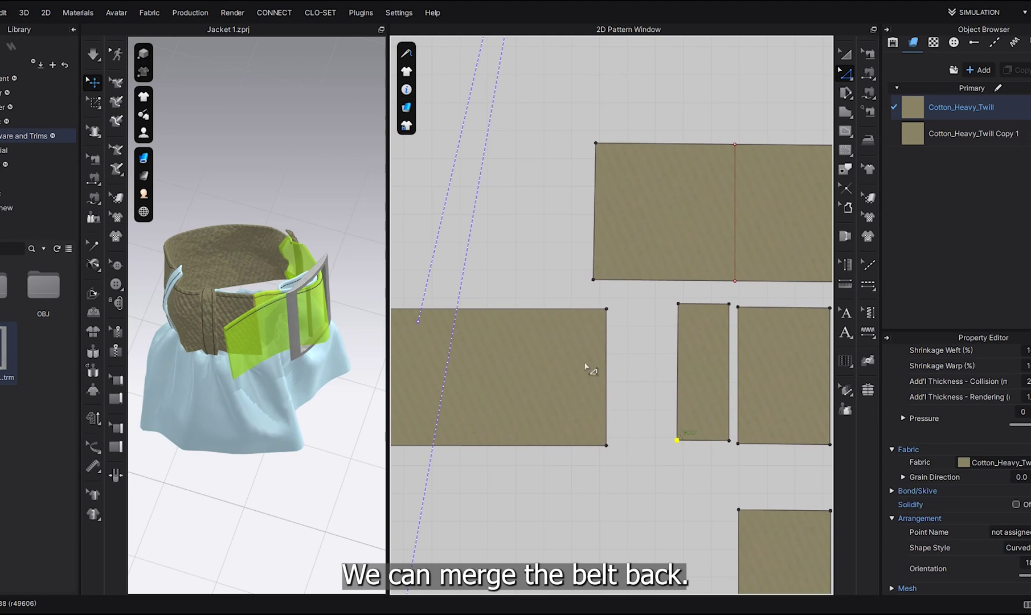
Step: Merge the sleeve belt with the short backing piece along their facing edges
left_click(606, 370)
left_click(677, 365, "shift")
right_click(678, 366)
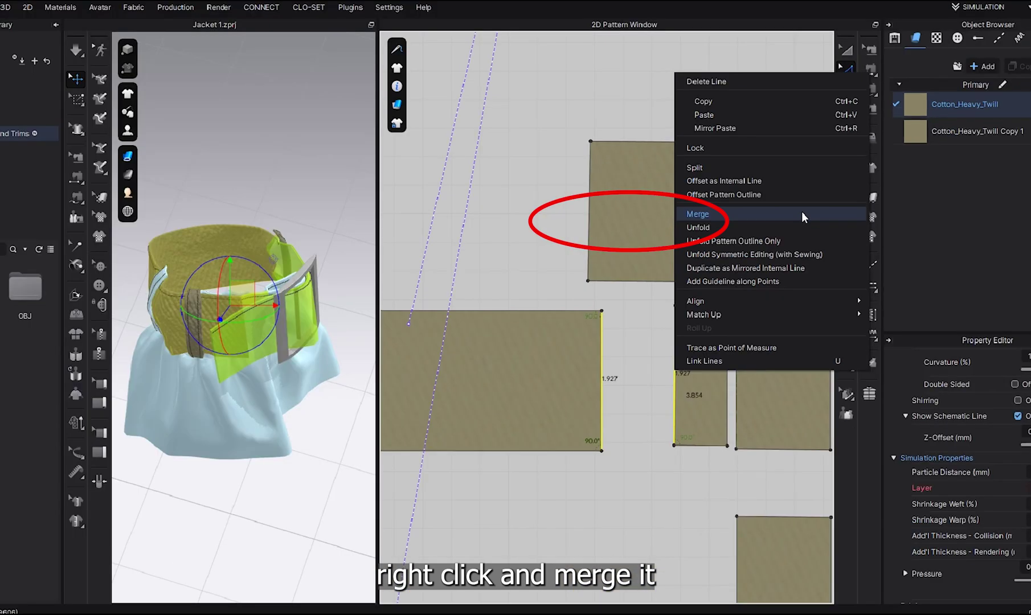
left_click(803, 216)
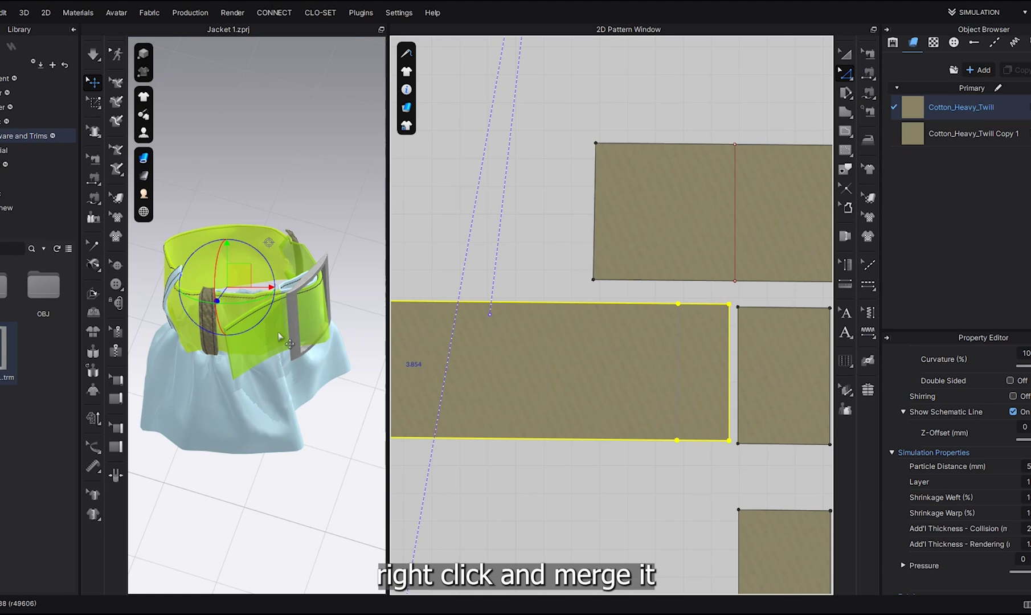
Step: Move the merged belt pattern beside the end of the outer buckle belt with its two internal lines
right_click_drag(290, 344, 222, 291)
scroll(567, 426, "down", 4)
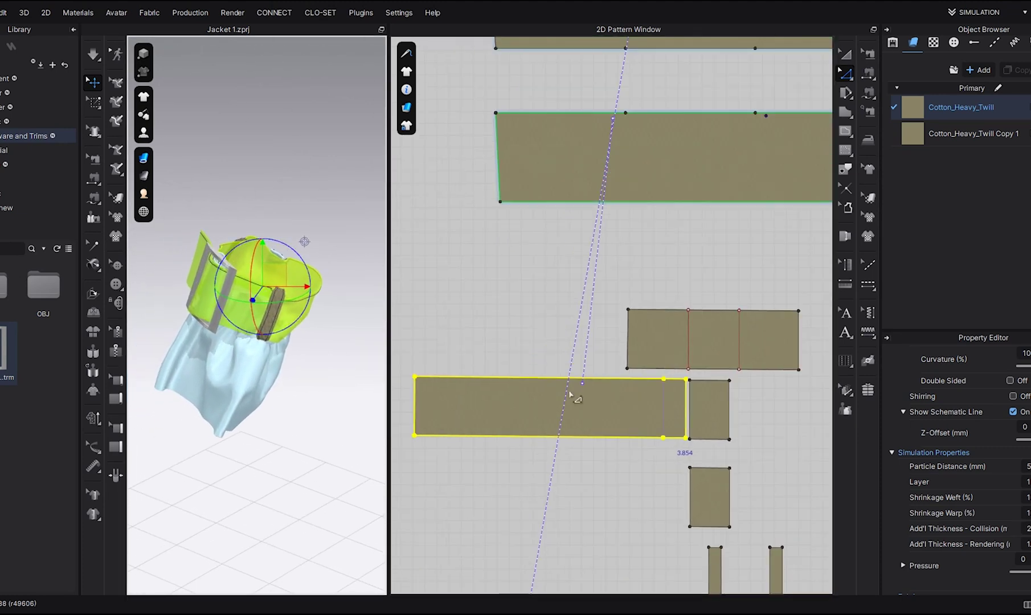
right_click_drag(324, 351, 315, 320)
left_click(319, 321)
left_click(241, 275)
left_click(292, 310)
left_click(845, 54)
scroll(557, 401, "down", 3)
left_click(591, 460)
left_click_drag(519, 409, 779, 365)
scroll(750, 416, "up", 4)
Step: Merge the outer buckle belt with the sleeve belt along their facing end edges
left_click(847, 74)
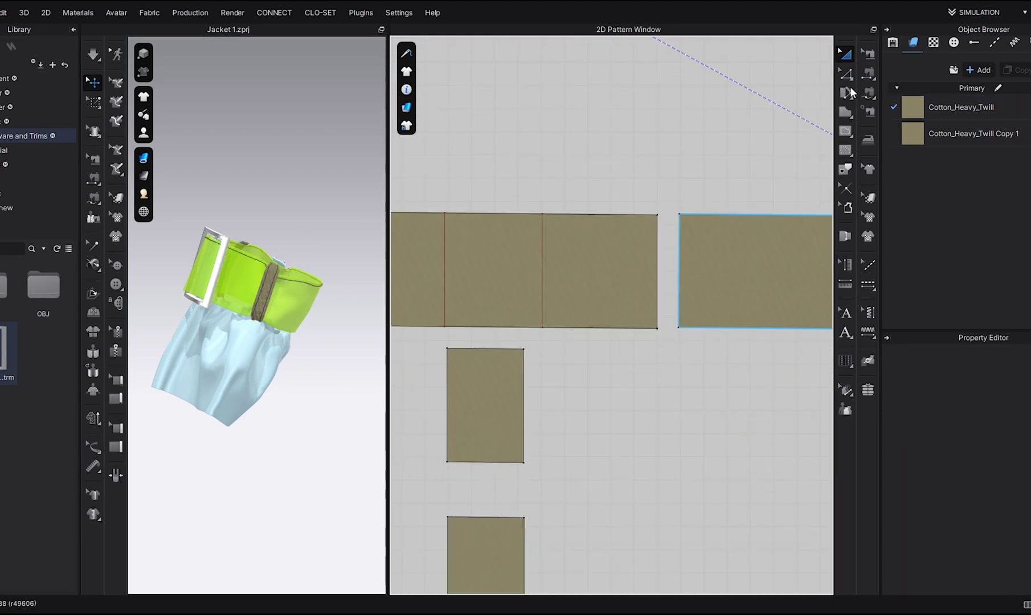
left_click(658, 253)
left_click(679, 251, "shift")
right_click(679, 253)
left_click(757, 389)
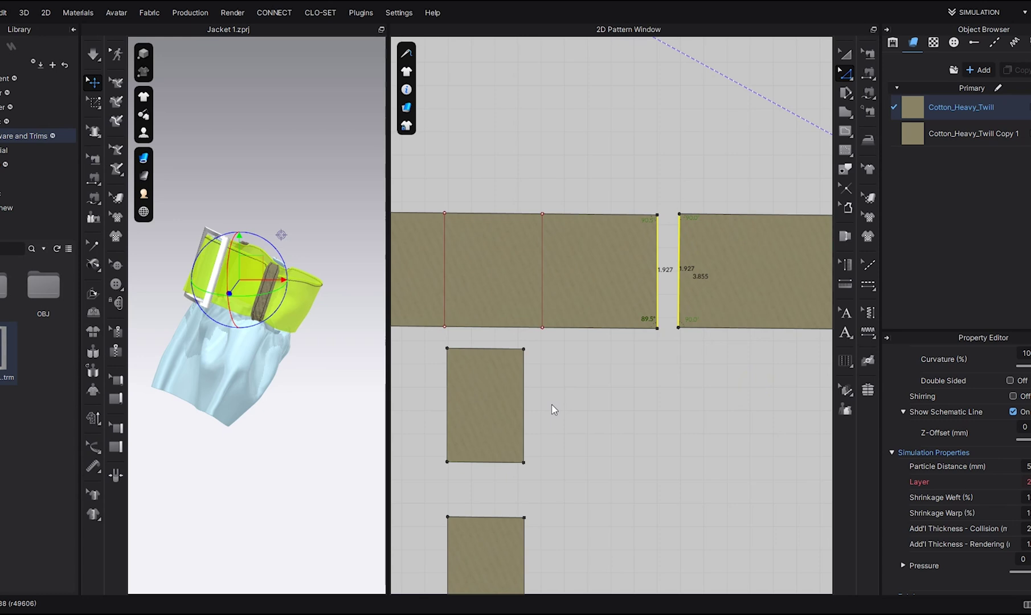
scroll(553, 406, "down", 5)
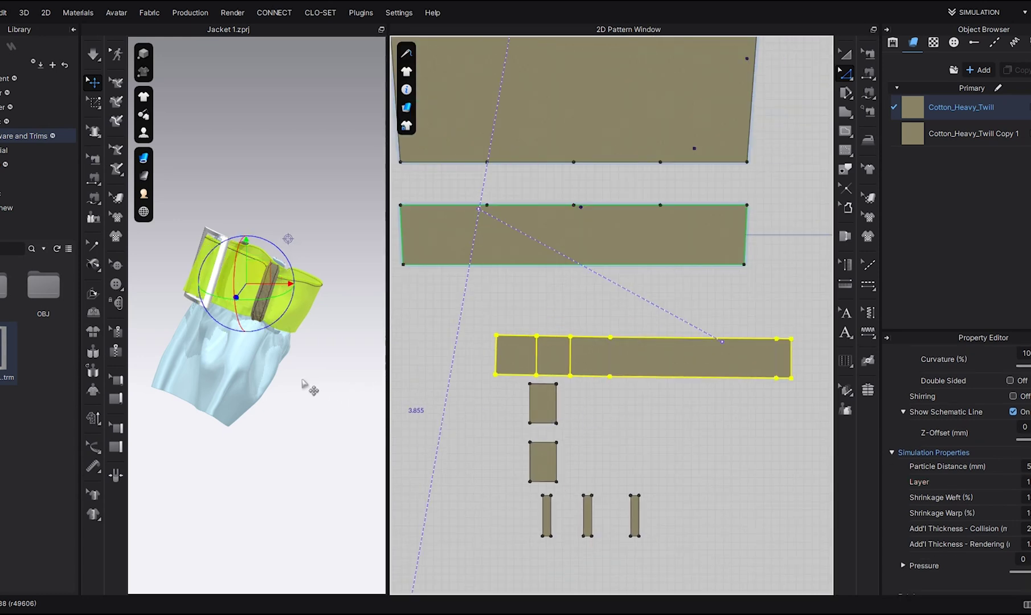
Step: Unfreeze the remaining frozen belt loop on the sleeve
right_click_drag(302, 380, 515, 394)
left_click(342, 364)
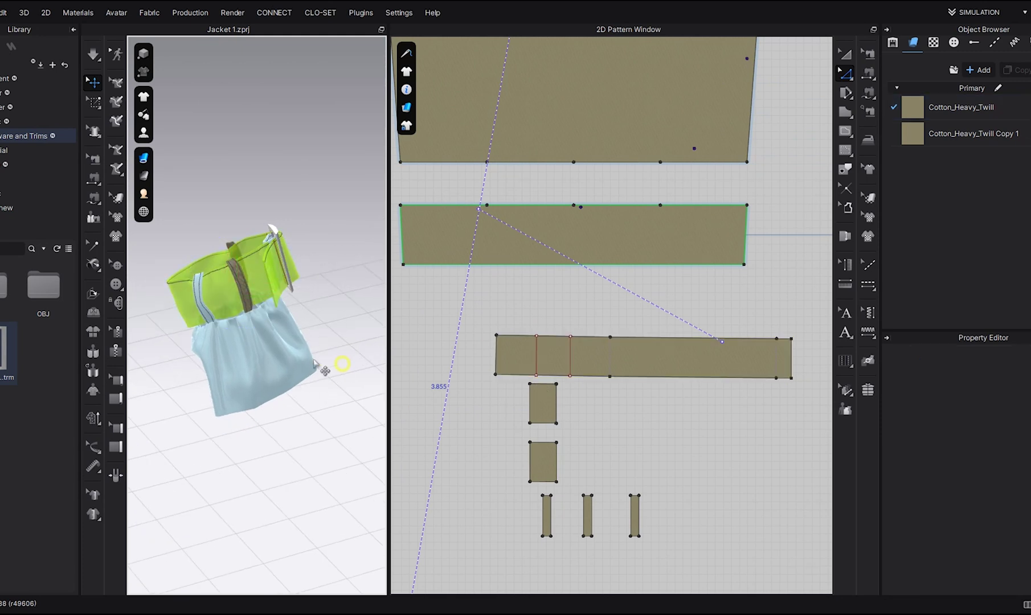
right_click(199, 308)
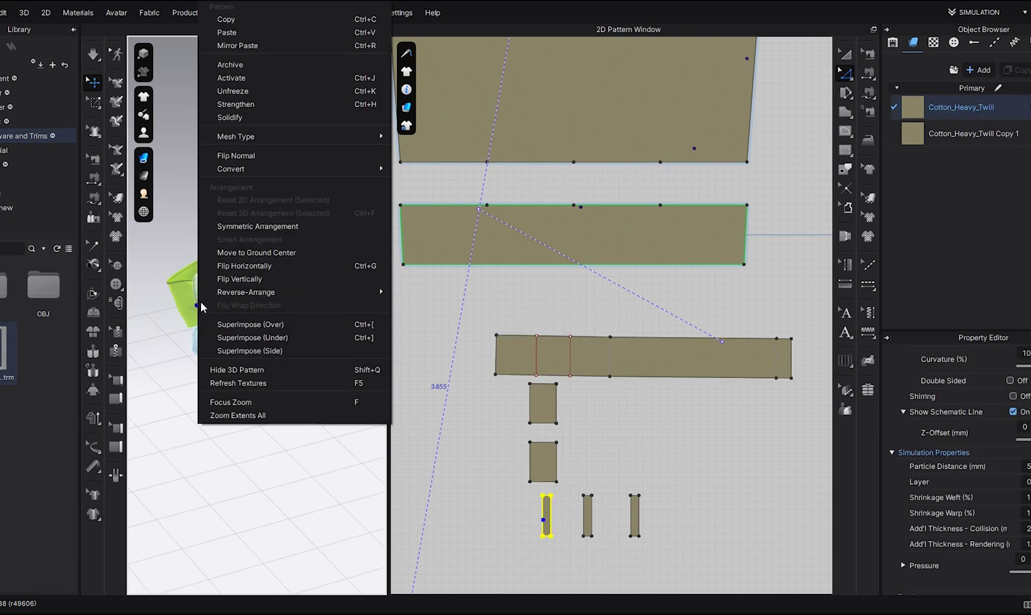
left_click(273, 92)
Step: Widen the 3D window and examine the merged belt, loops and buckle from several sides
left_click_drag(389, 227, 520, 239)
right_click_drag(388, 313, 282, 319)
right_click_drag(361, 322, 299, 319)
left_click(303, 322)
left_click(424, 359)
right_click_drag(424, 358, 384, 371)
scroll(391, 357, "down", 2)
scroll(389, 350, "up", 4)
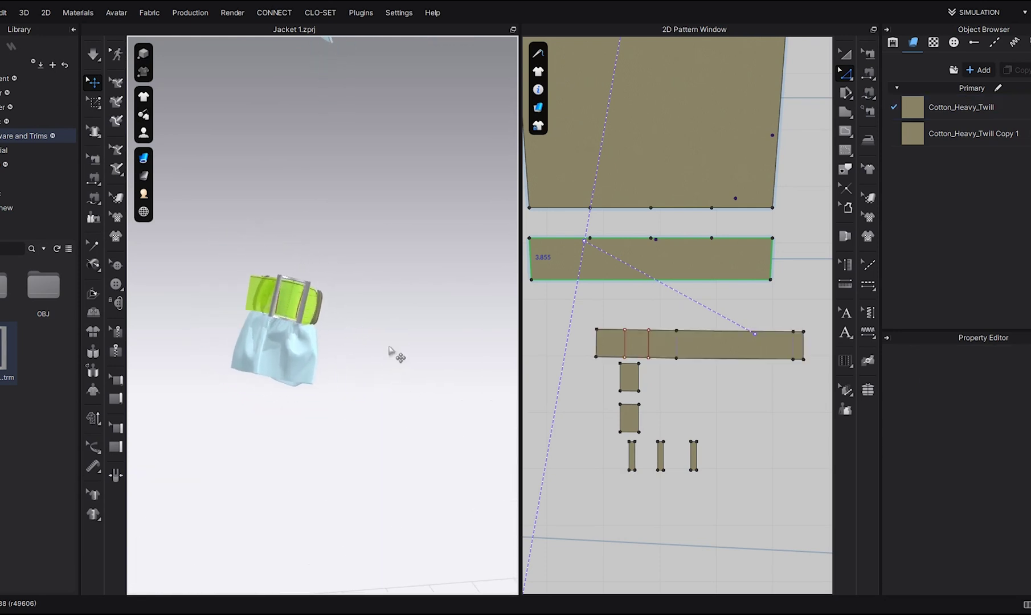
Step: Show the hidden jacket patterns again in 3D and select the merged sleeve belt to check how it sits with the buckle
left_click(144, 73)
left_click(198, 110)
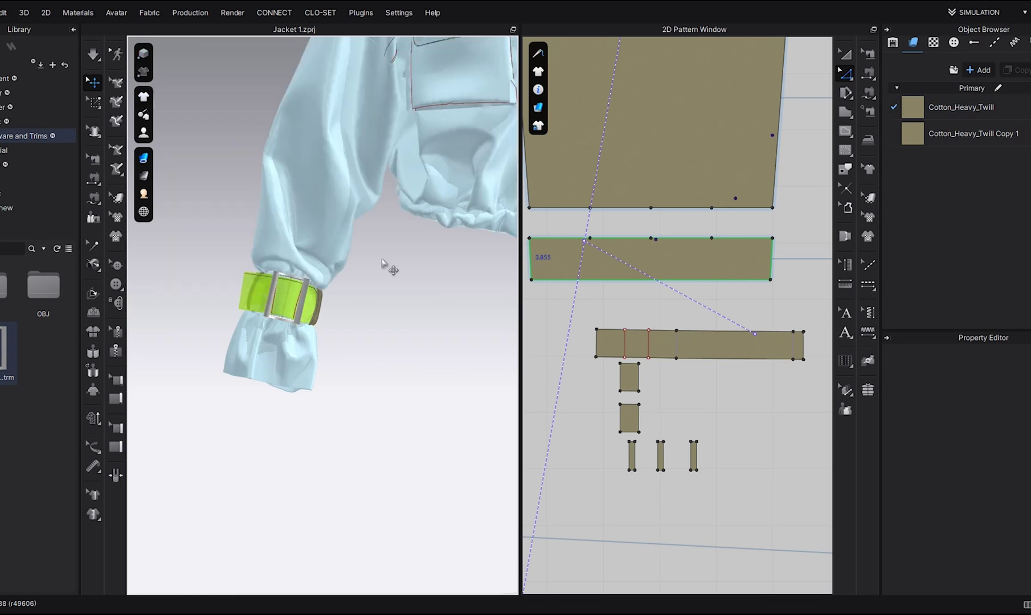
left_click(307, 312)
scroll(288, 340, "up", 5)
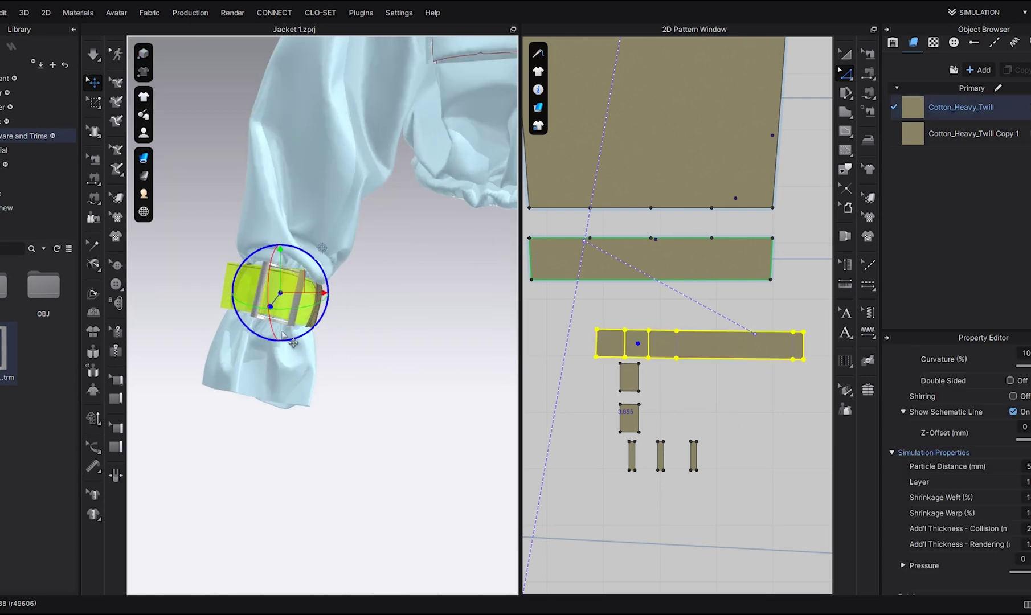
middle_click_drag(298, 344, 399, 334)
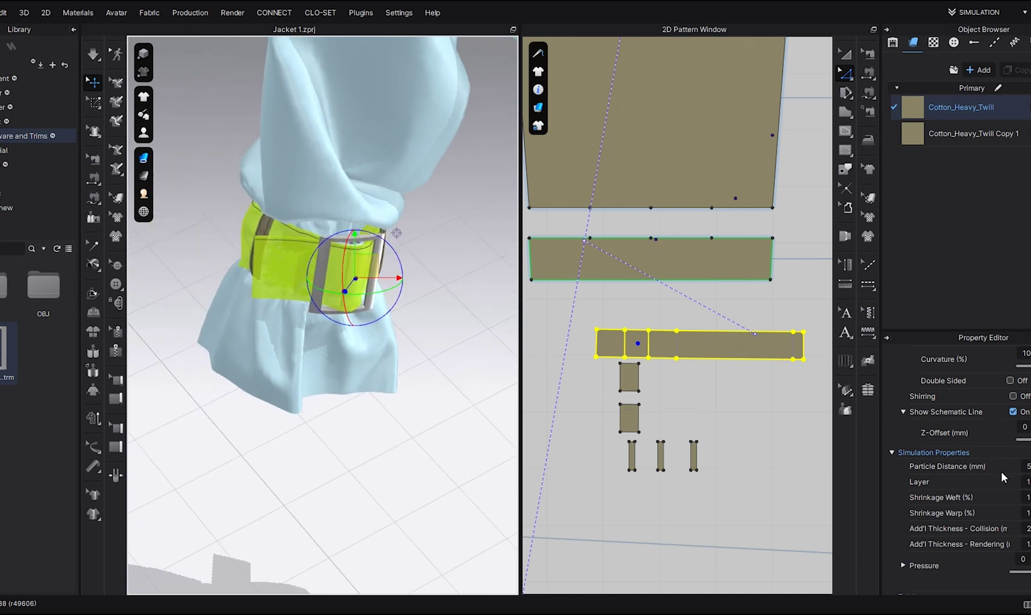
left_click(397, 310)
left_click(354, 286)
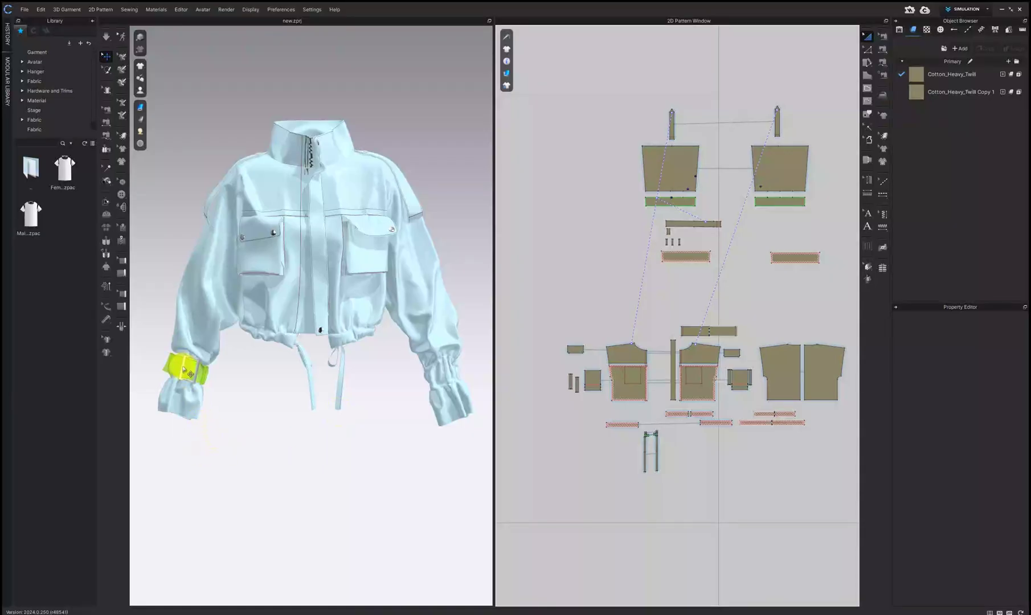
Step: Clone the sleeve belt and its belt loops as Symmetric Pattern (with Sewing), placing the copies below the other sleeve's patterns
left_click(183, 370)
left_click_drag(640, 210, 734, 243)
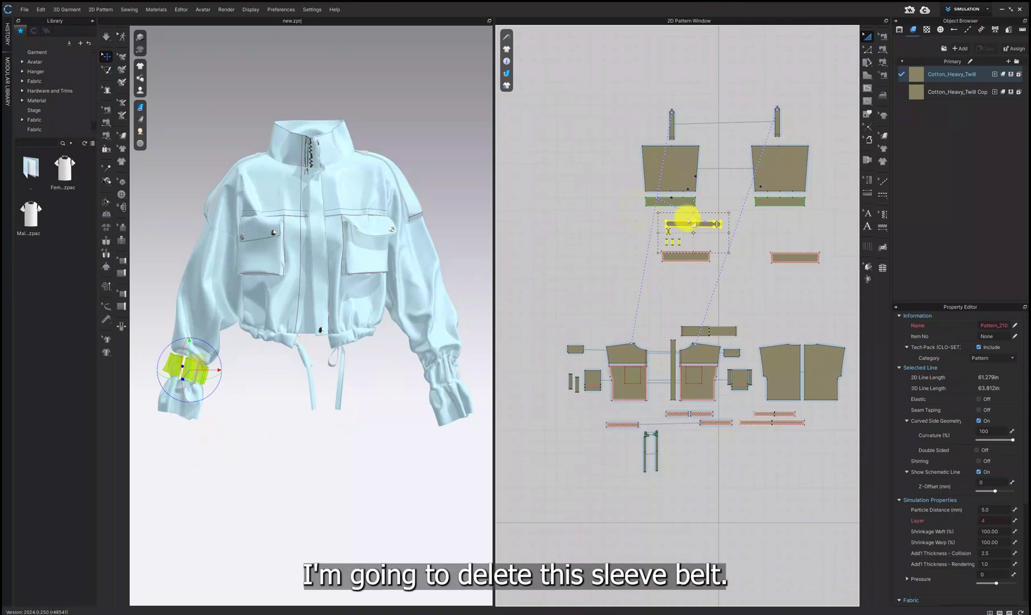
right_click(698, 224)
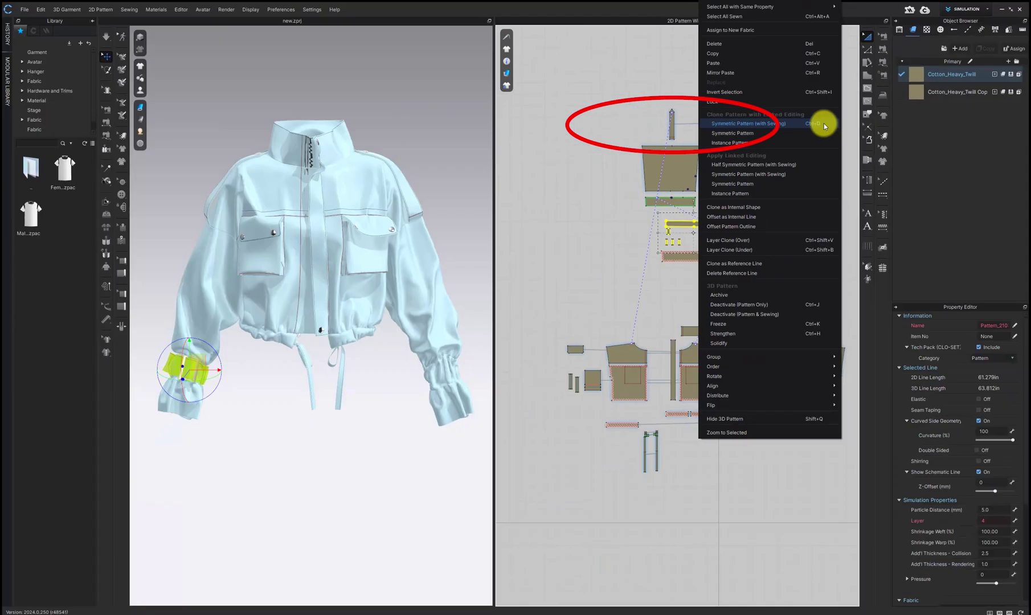
left_click(824, 123)
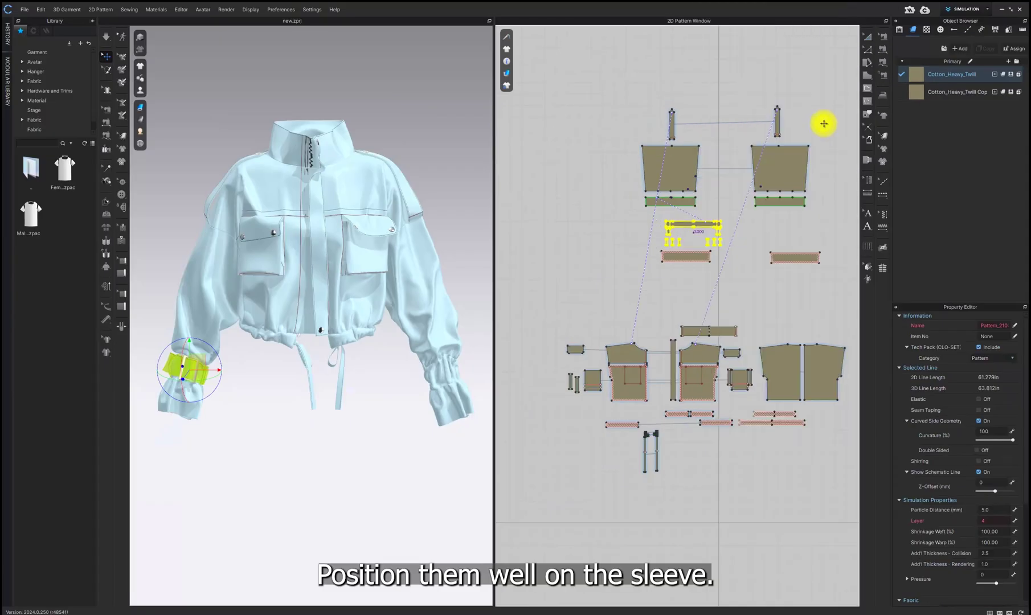
left_click(788, 229)
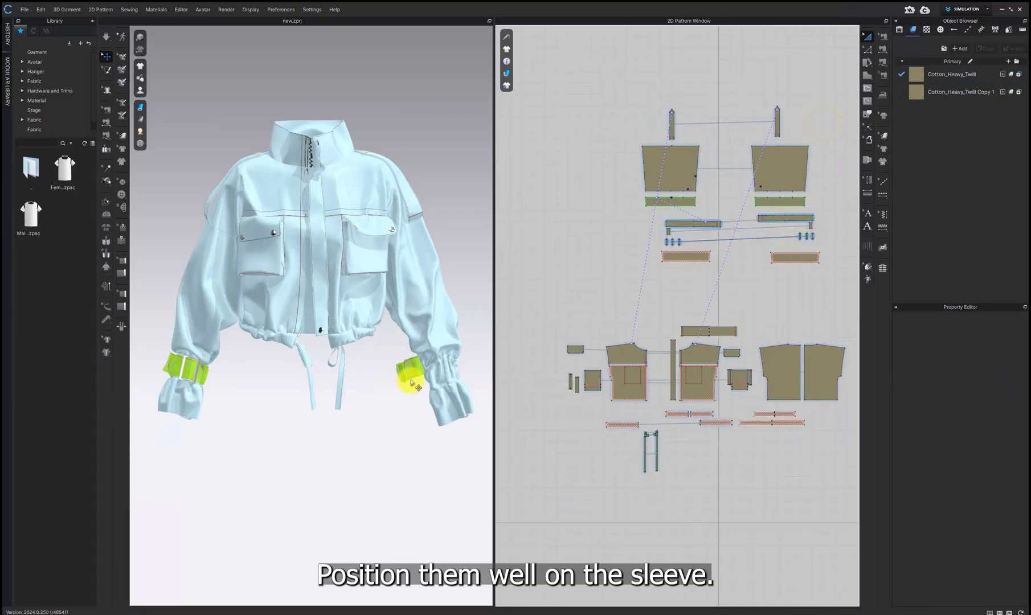
Step: Select the mirrored belt and loops and position them in 3D around the opposite sleeve's cuff
mouse_move(410, 368)
right_mouse_down()
mouse_move(450, 367)
mouse_move(401, 368)
right_mouse_up()
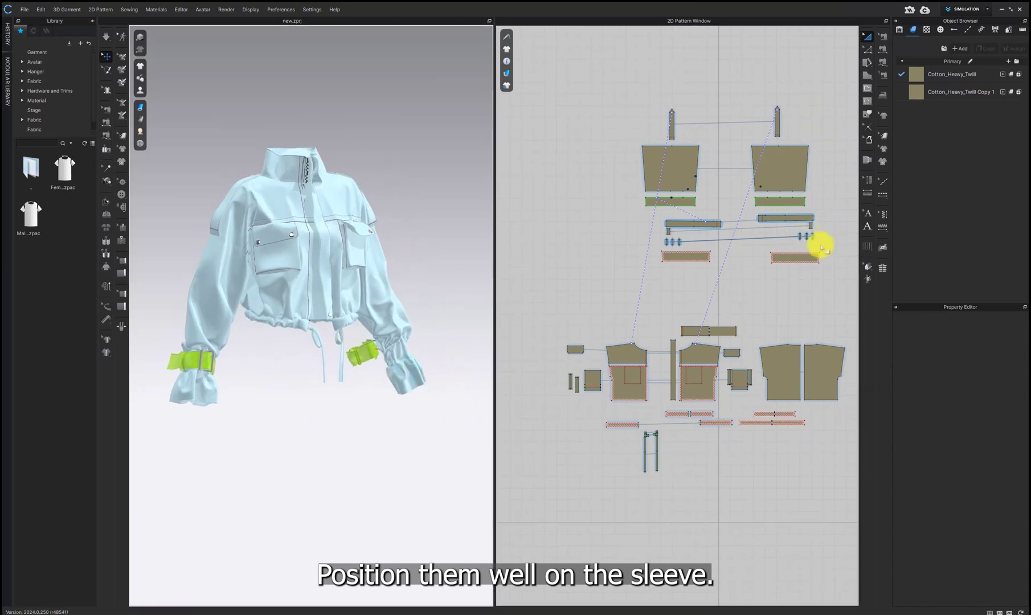
left_click_drag(823, 246, 747, 208)
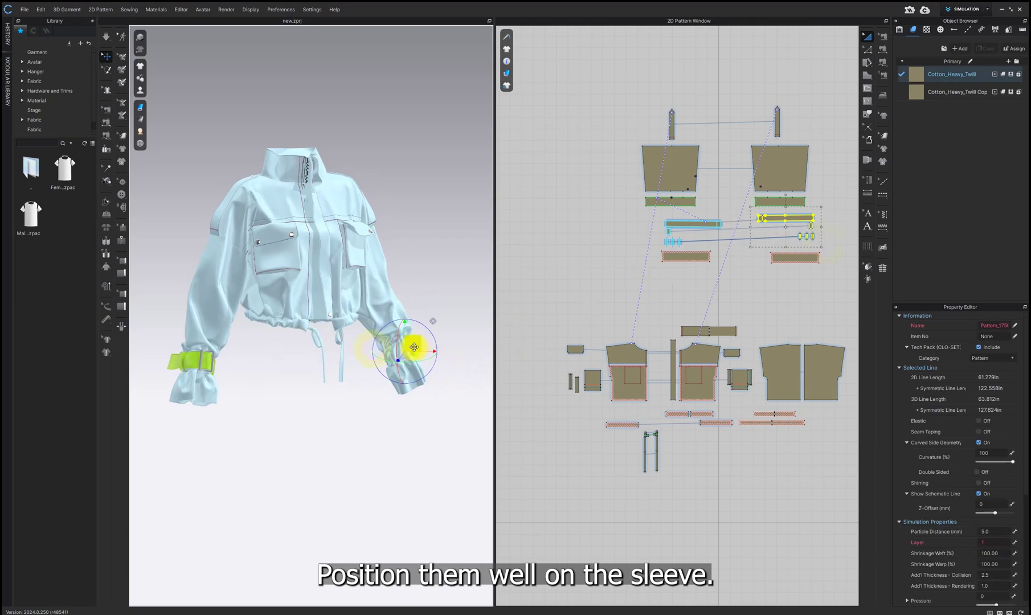
right_click_drag(414, 348, 399, 327)
left_click_drag(377, 352, 350, 352)
right_click_drag(350, 352, 367, 356)
left_click_drag(368, 356, 359, 357)
scroll(359, 357, "up", 3)
right_click_drag(369, 382, 373, 345)
left_click(413, 382)
scroll(348, 324, "up", 5)
Step: Add a second Buckle_Basic trim and bring it to the mirrored belt on the opposite sleeve
left_click(994, 30)
left_click(917, 64)
left_click_drag(388, 315, 336, 301)
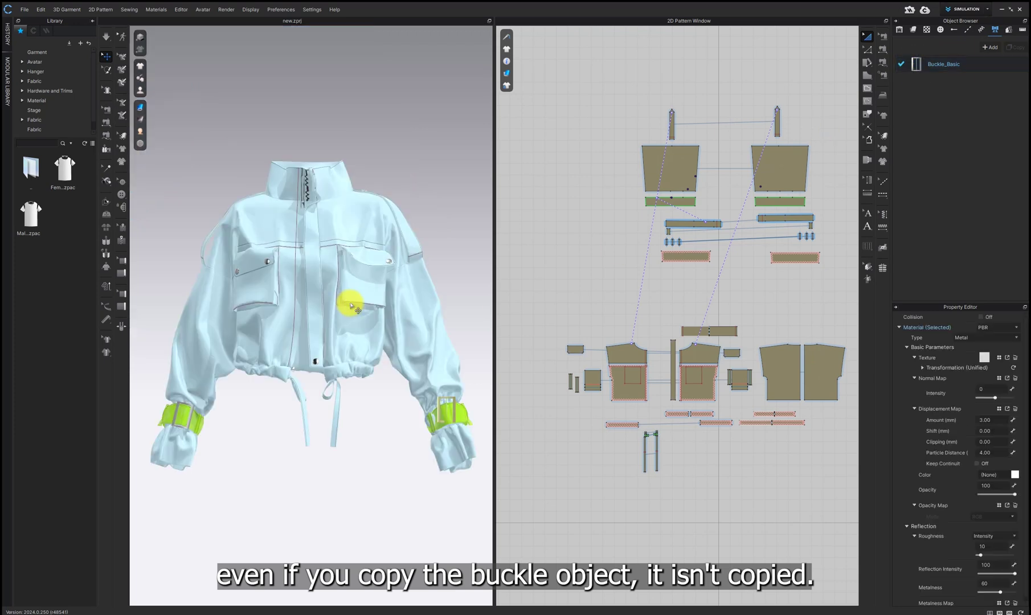
right_click_drag(363, 331, 373, 340)
scroll(421, 382, "up", 3)
middle_click_drag(444, 399, 345, 265)
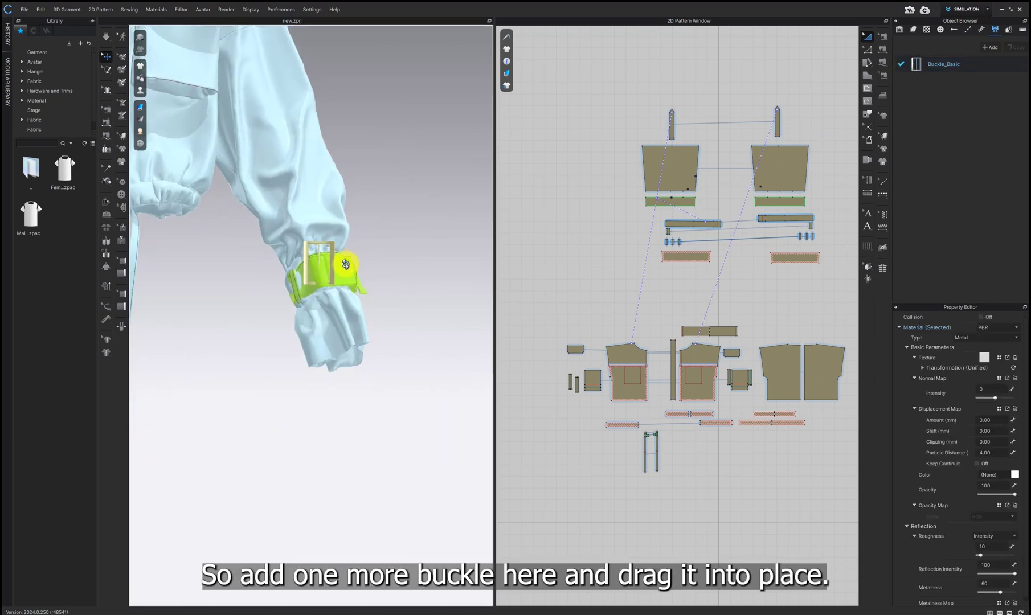
right_click_drag(345, 265, 352, 281)
scroll(342, 271, "up", 3)
scroll(326, 257, "up", 6)
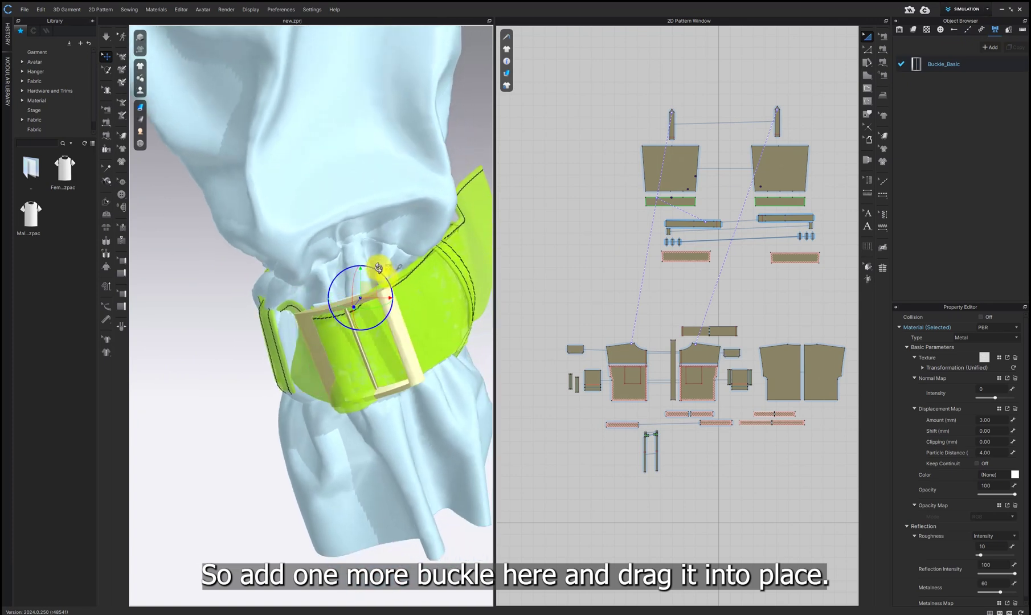
Step: Align the added buckle around the mirrored belt, checking its fit from several angles
right_click_drag(377, 267, 383, 317)
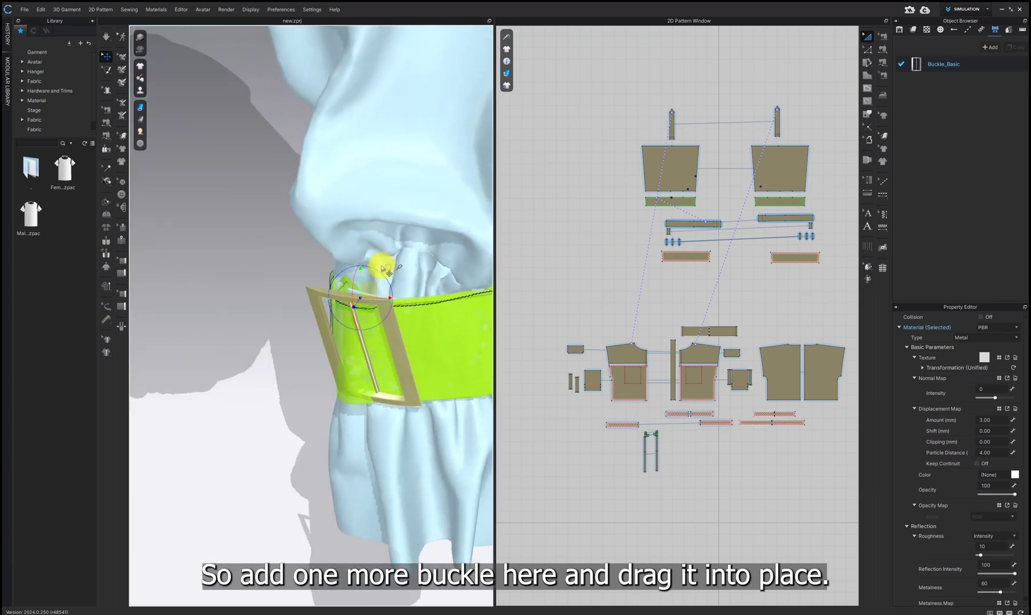
right_click_drag(390, 277, 458, 294)
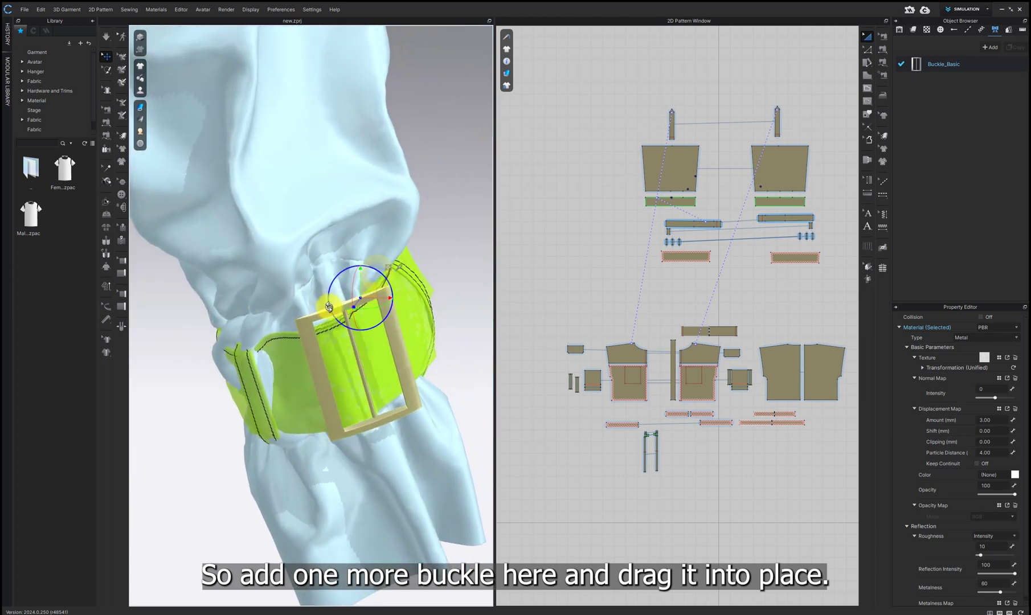
right_click_drag(305, 322, 336, 326)
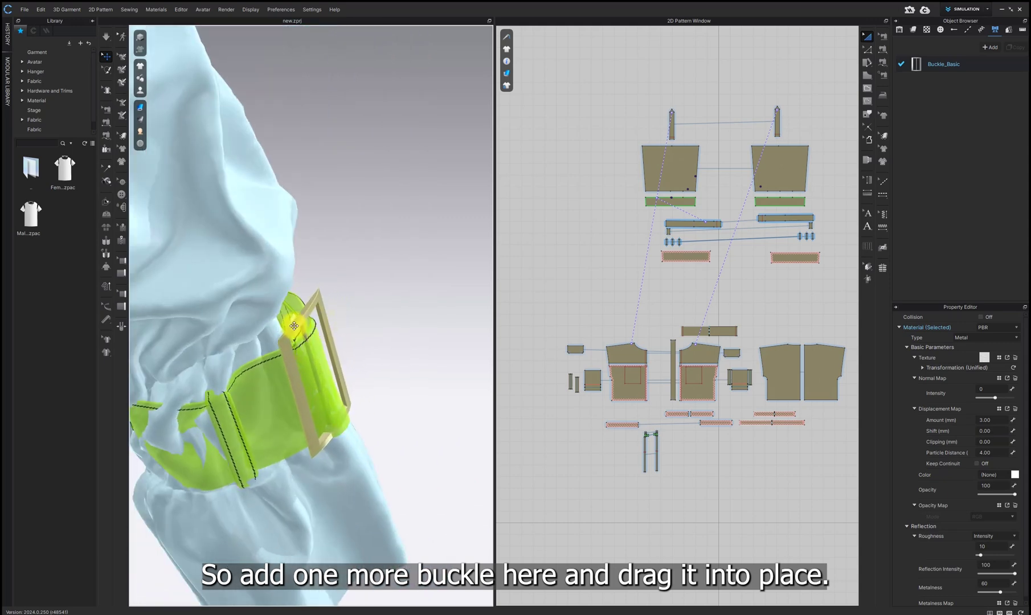
left_click_drag(295, 321, 320, 357)
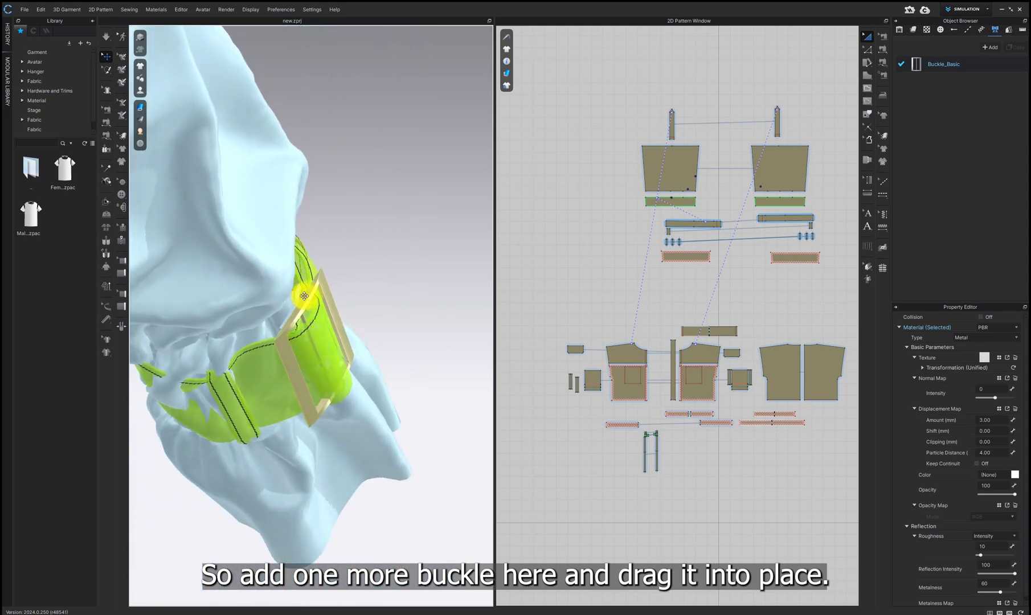
right_click_drag(304, 296, 352, 291)
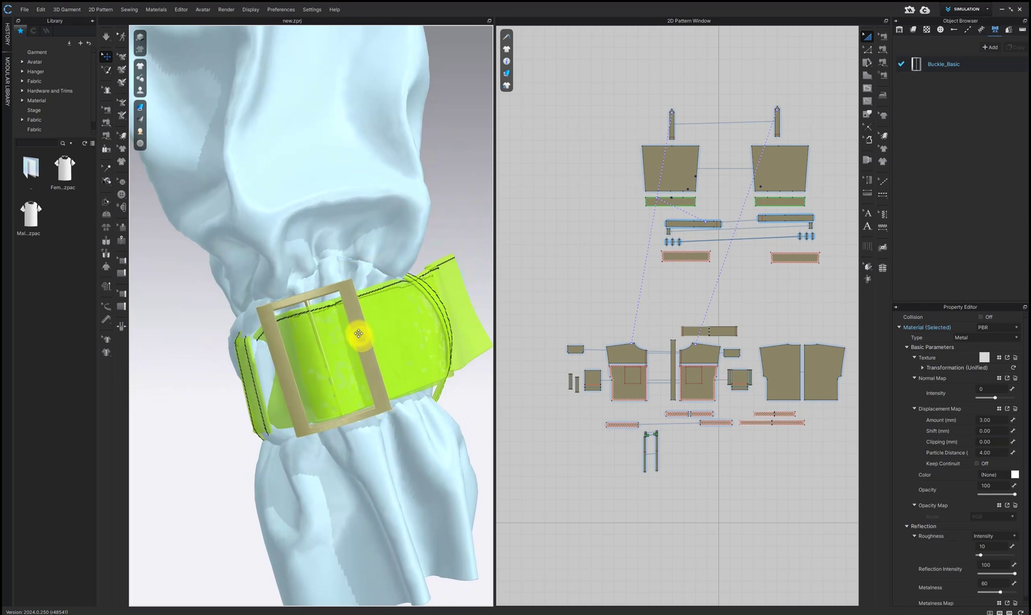
right_click_drag(378, 316, 283, 386)
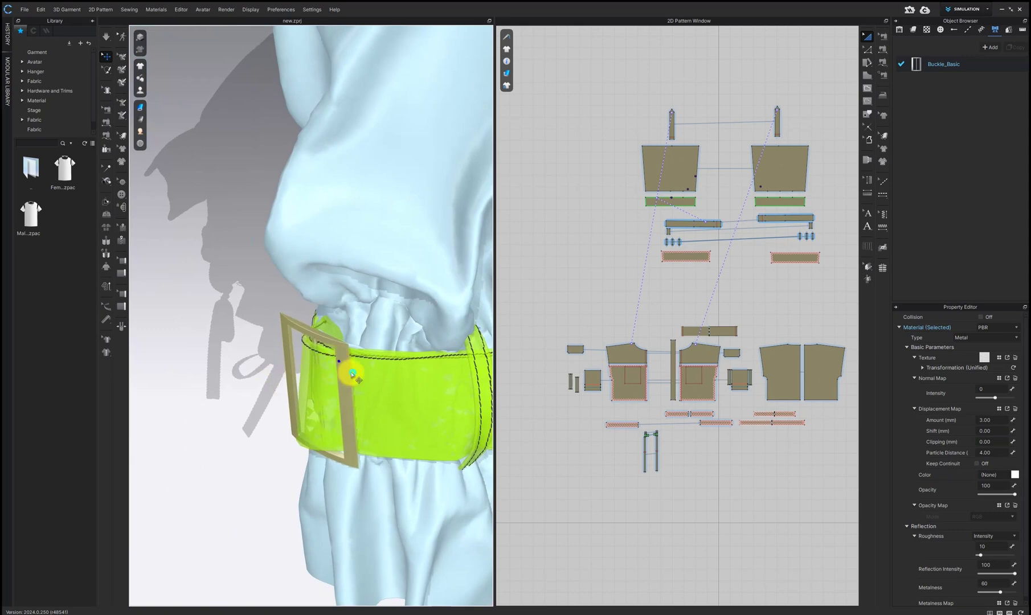
right_click_drag(353, 371, 377, 287)
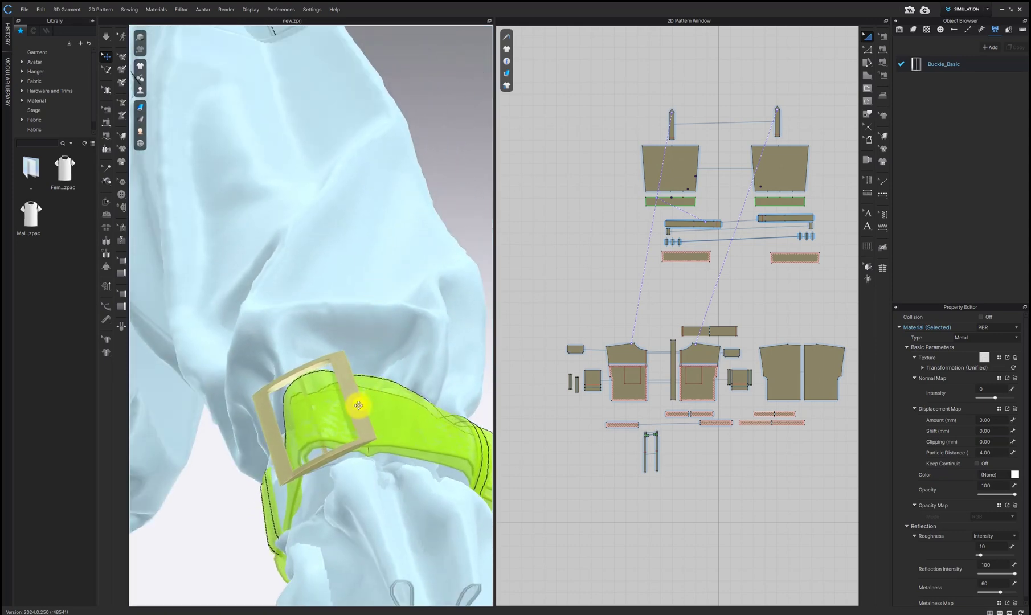
right_click_drag(380, 381, 355, 381)
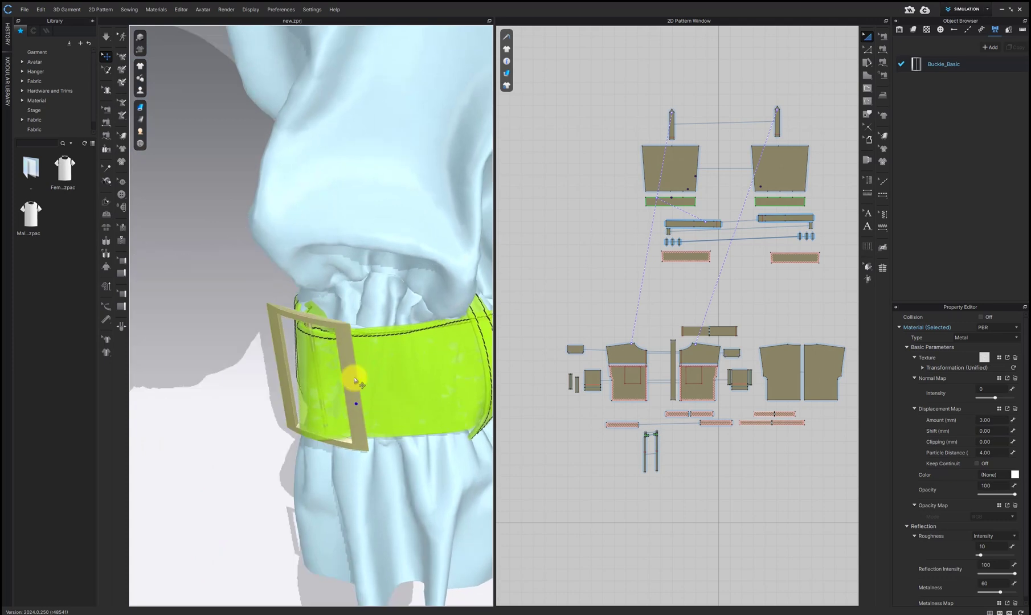
right_click_drag(366, 331, 391, 381)
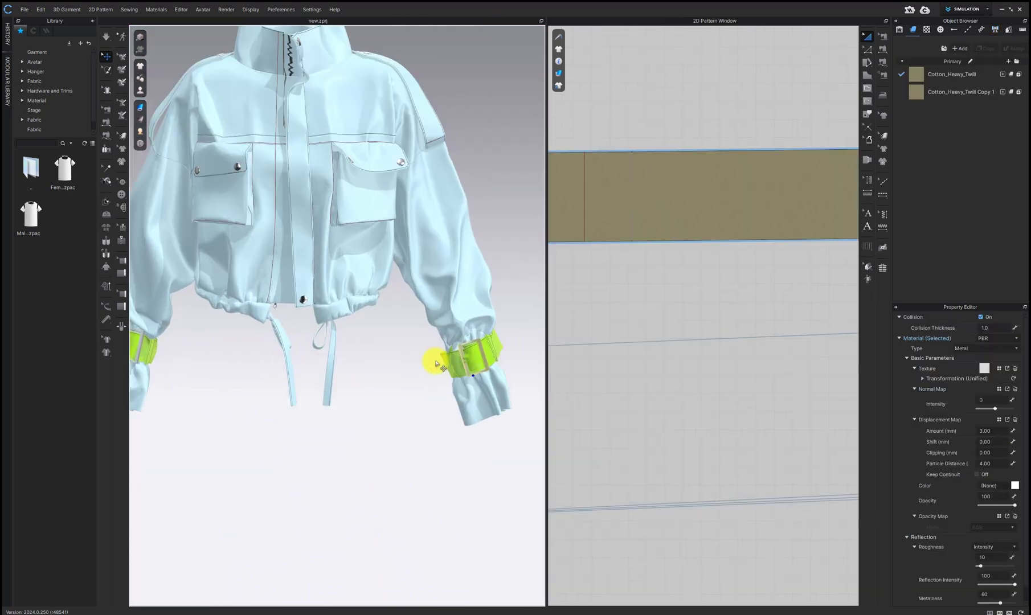
Step: Pin the belt mesh points that collide with the buckle frame and start the simulation
scroll(435, 363, "up", 3)
middle_click_drag(436, 362, 310, 357)
scroll(325, 286, "up", 6)
scroll(321, 346, "up", 3)
mouse_move(321, 346)
right_mouse_down()
mouse_move(301, 382)
mouse_move(338, 333)
right_mouse_up()
left_click(346, 306)
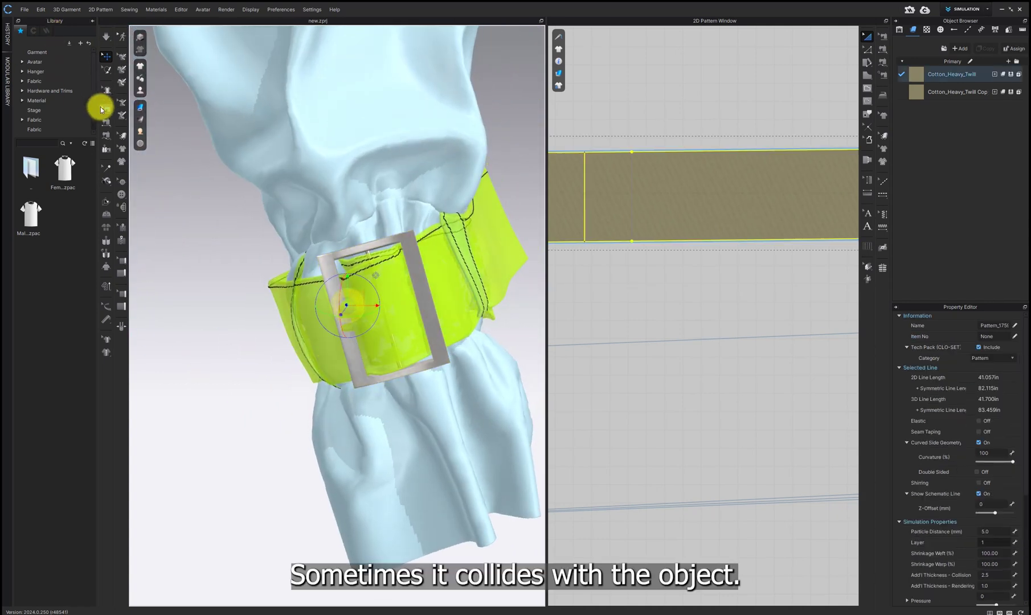
left_click(106, 70)
left_click(159, 104)
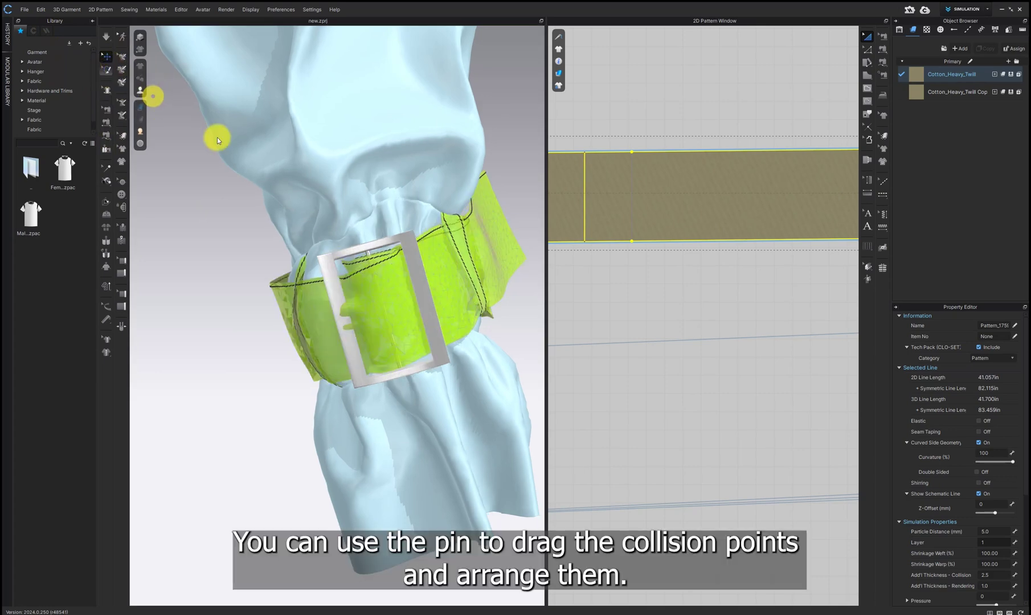
left_click_drag(338, 294, 357, 337)
right_click_drag(349, 321, 284, 342)
key("space")
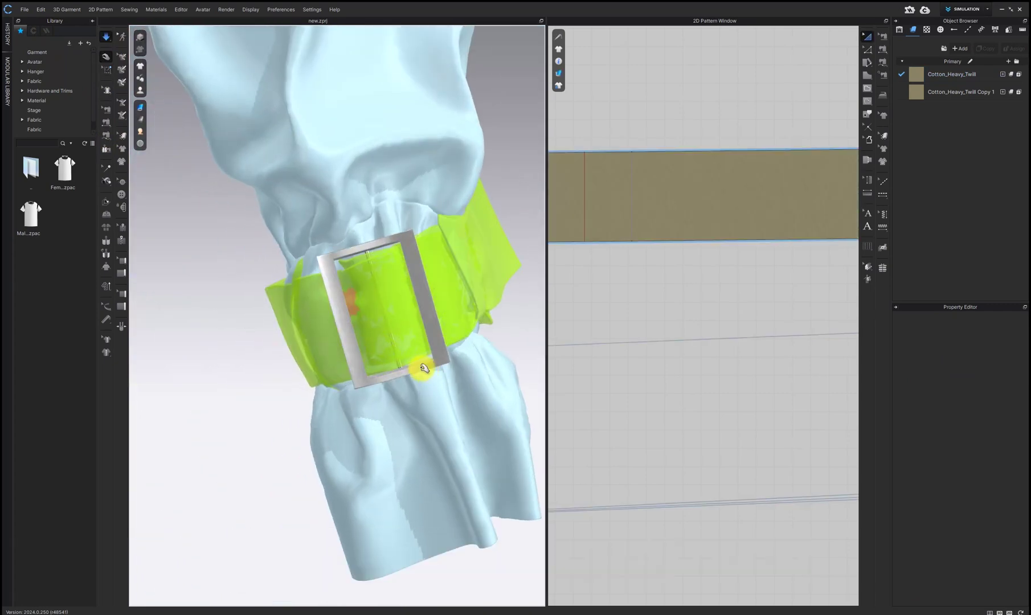
Step: Pull the pinned belt points clear of the buckle frame during simulation and remove the pins
left_click(351, 301)
right_click(385, 309)
left_click(437, 327)
key("q")
left_click(390, 329)
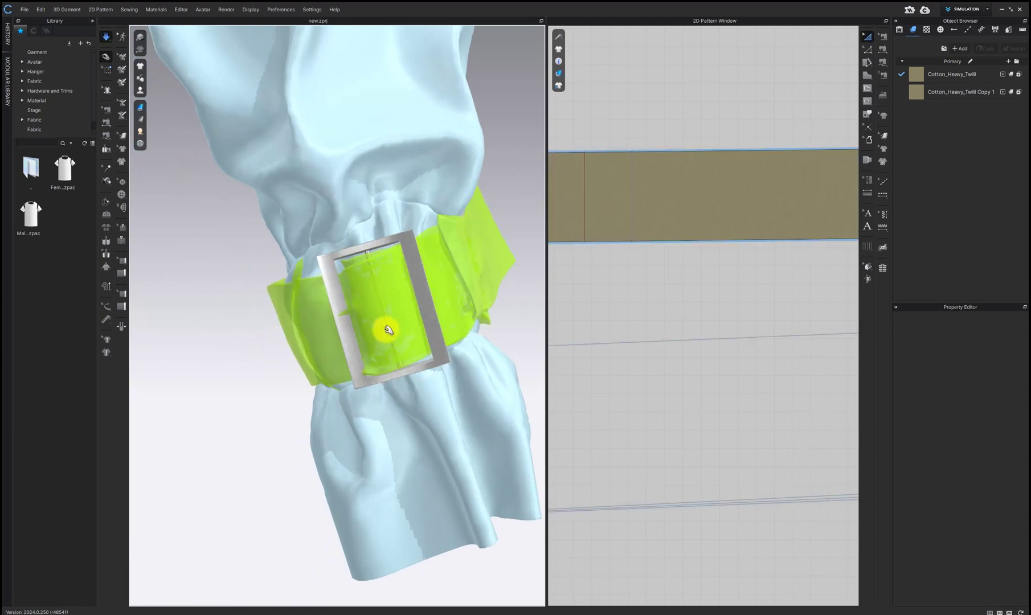
Step: Pin the belt points still caught on the buckle's edge, shift them under simulation, and delete those pins
key("w")
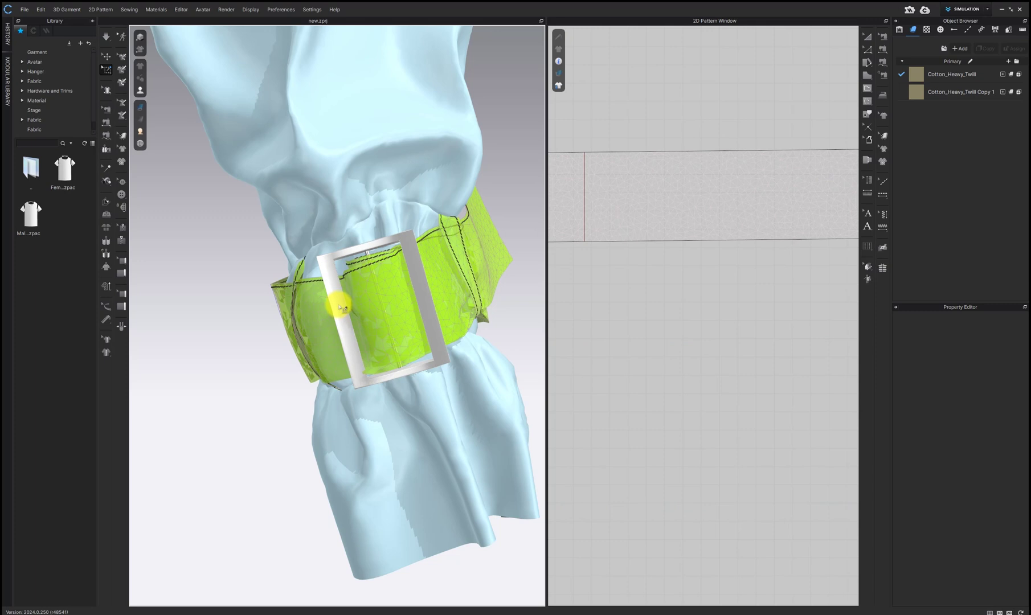
right_click_drag(356, 316, 359, 313)
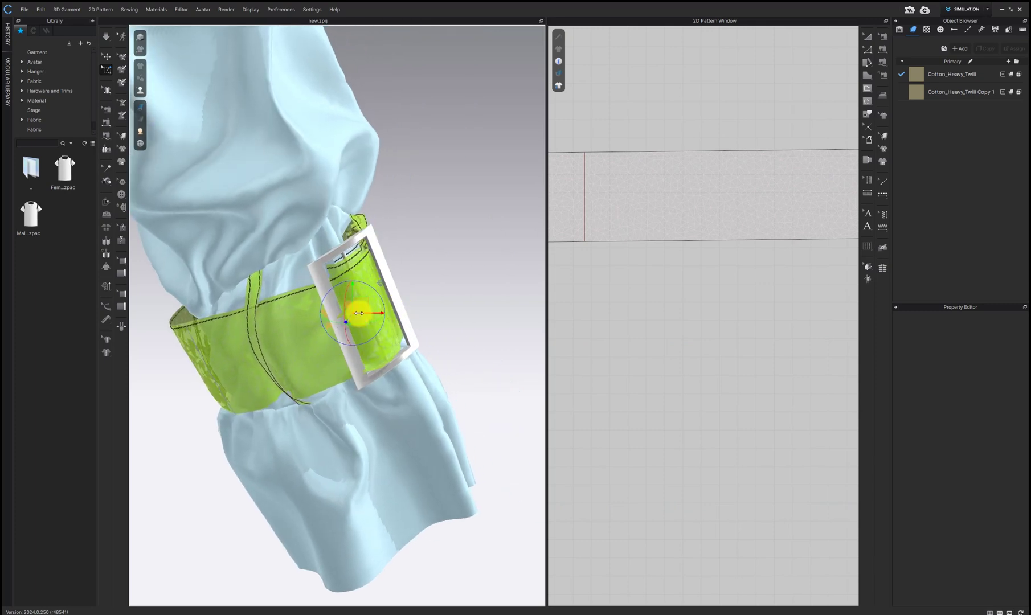
left_click_drag(362, 329, 378, 311)
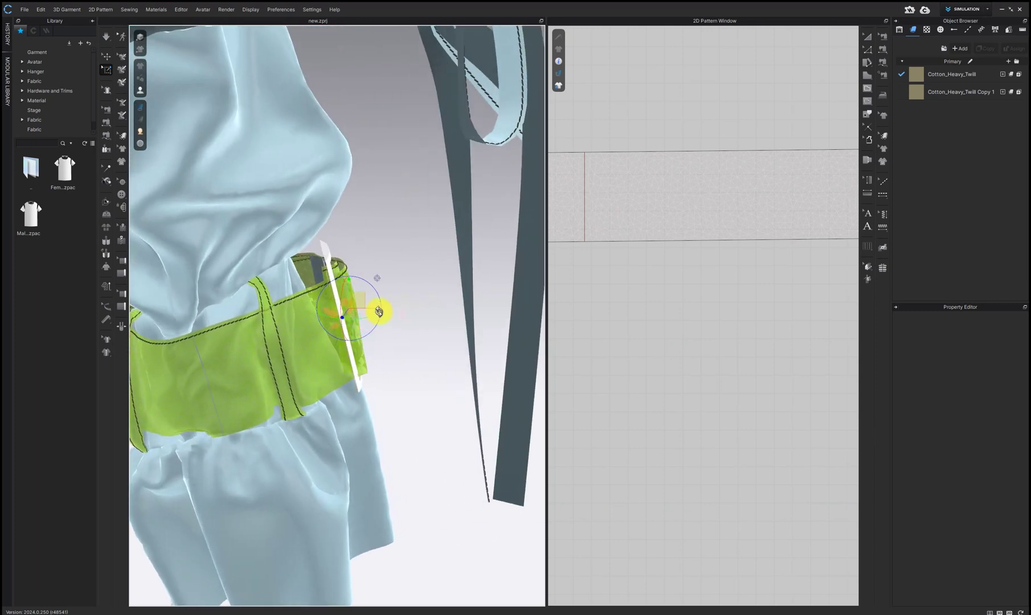
key("q")
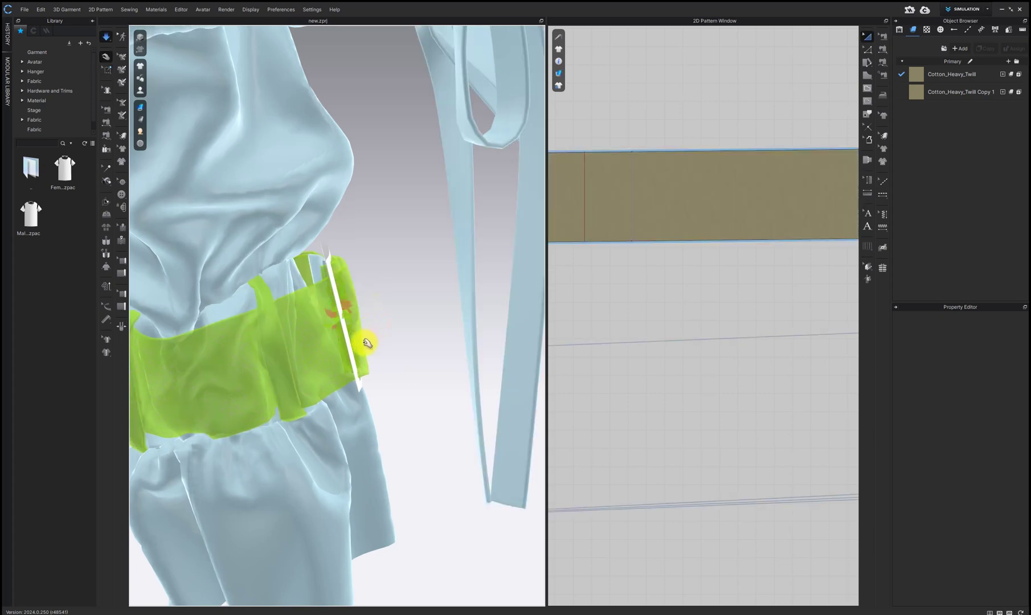
key("w")
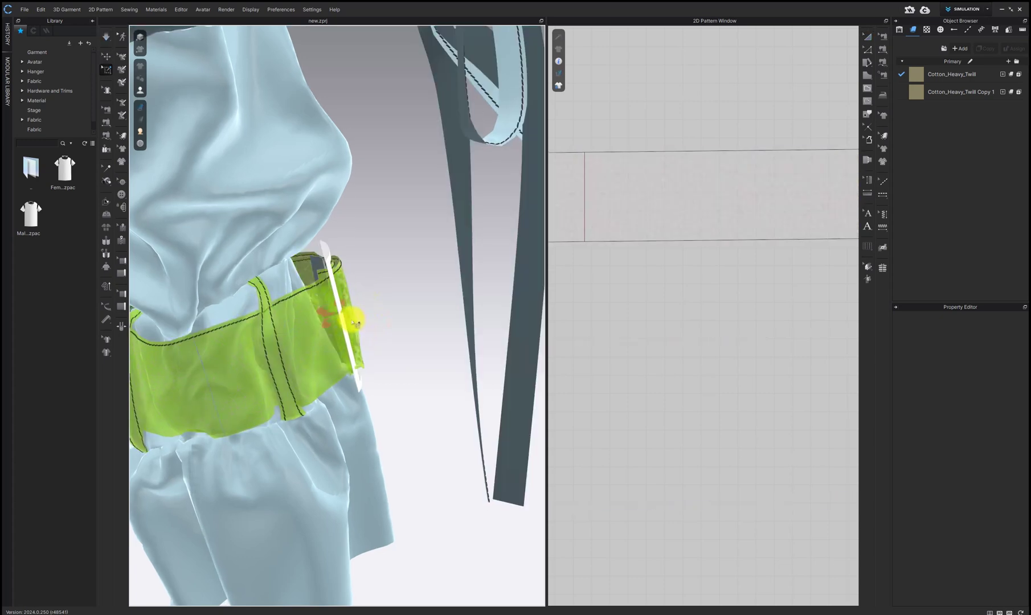
key("q")
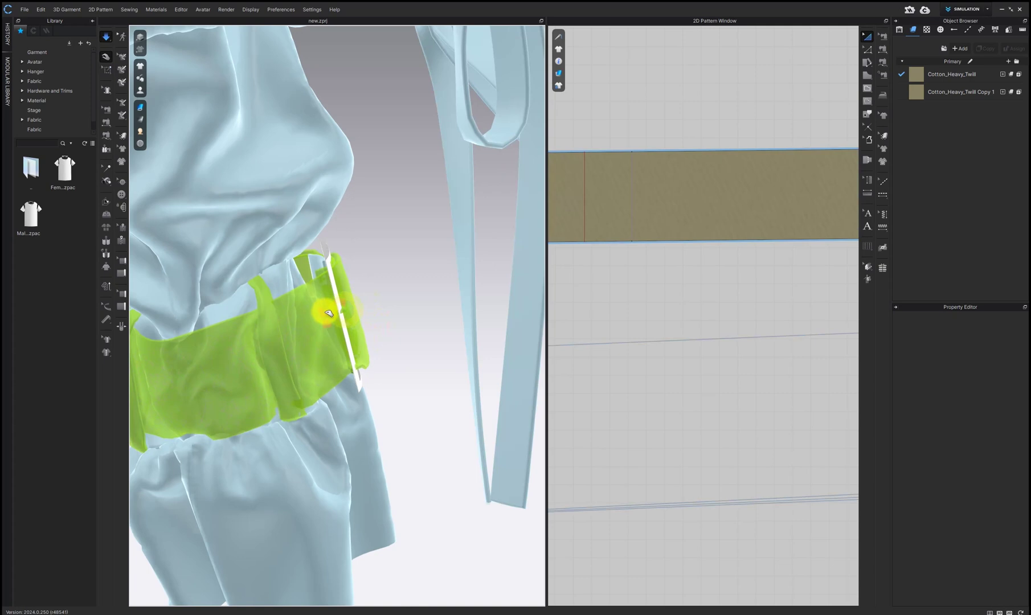
mouse_move(329, 313)
left_mouse_down()
mouse_move(315, 302)
mouse_move(329, 321)
left_mouse_up()
right_click(326, 314)
left_click(372, 326)
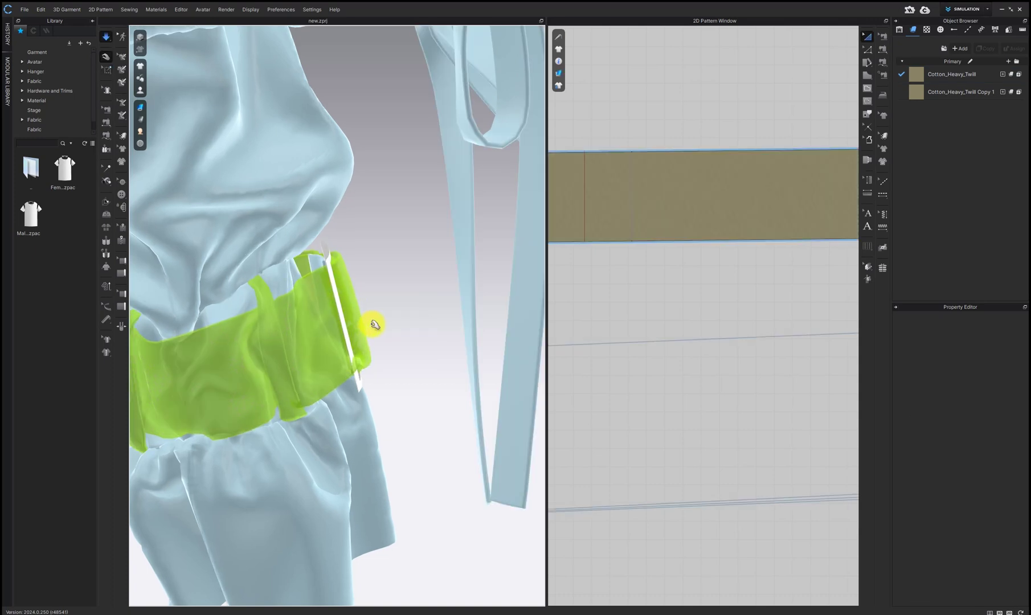
Step: Stop the simulation and examine the belt's fit through the buckle from below and on the whole jacket
left_click(360, 360)
right_click_drag(359, 360, 335, 339)
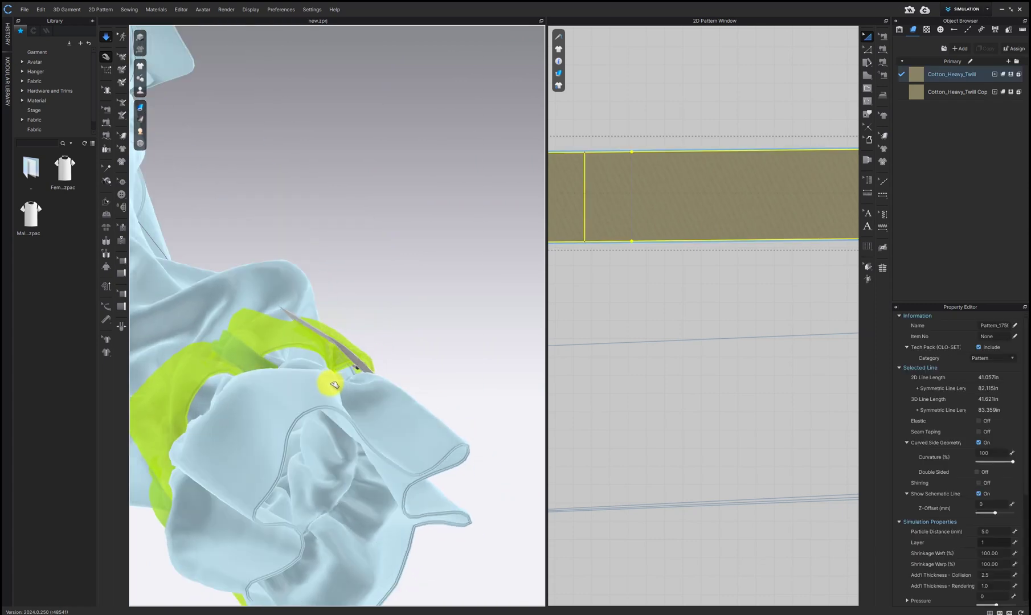
mouse_move(382, 348)
right_mouse_down()
mouse_move(327, 415)
mouse_move(369, 389)
mouse_move(363, 345)
right_mouse_up()
key("w")
scroll(357, 305, "down", 10)
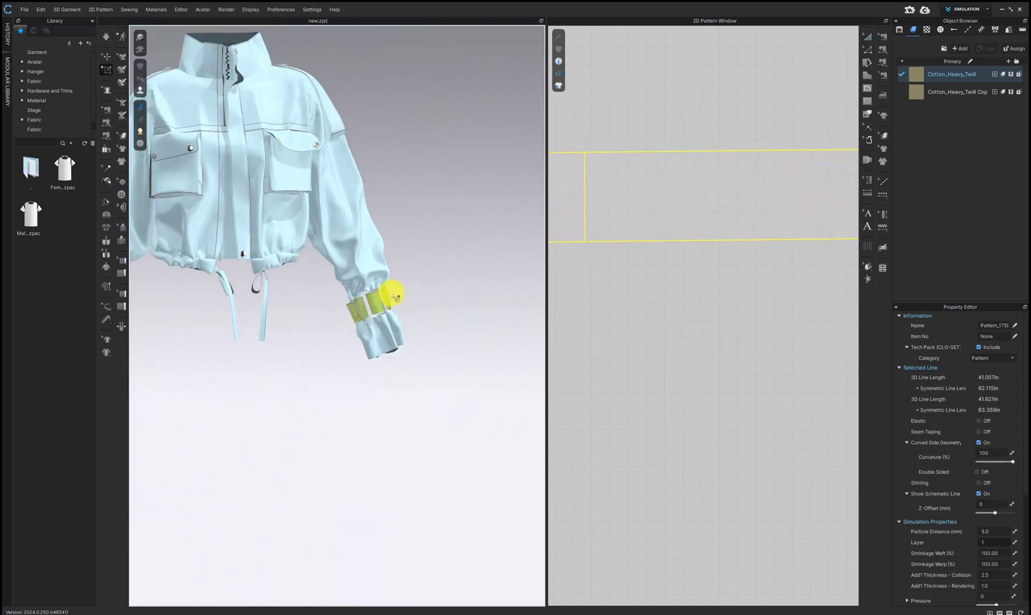
middle_click_drag(392, 294, 450, 358)
right_click_drag(399, 246, 345, 253)
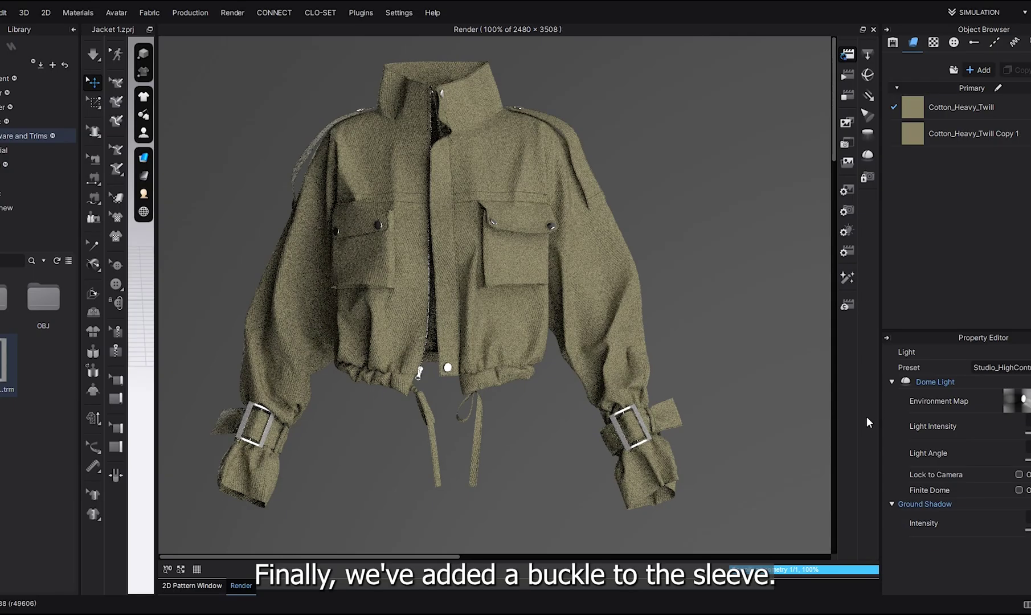